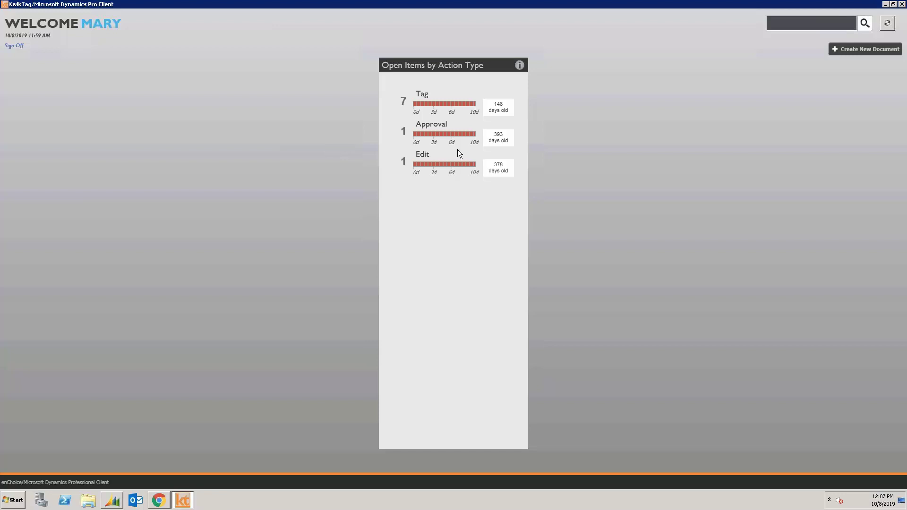
left_click(424, 98)
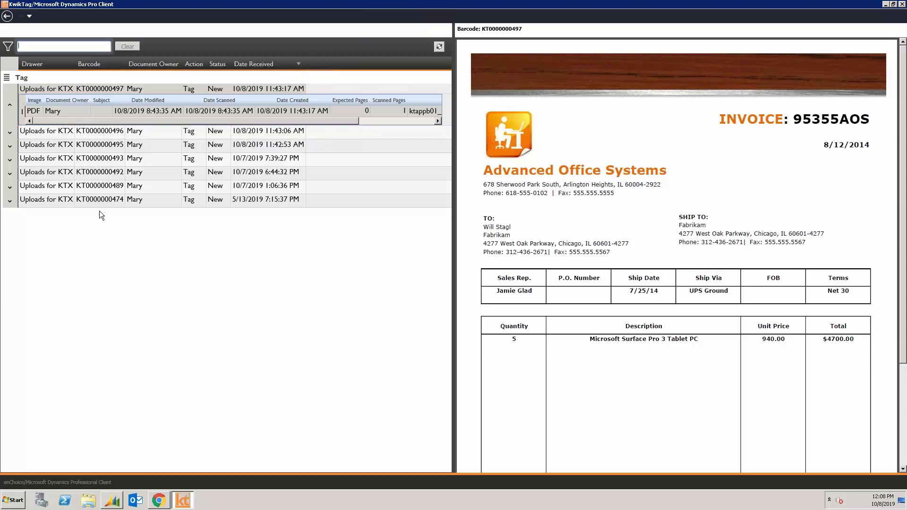
right_click(59, 90)
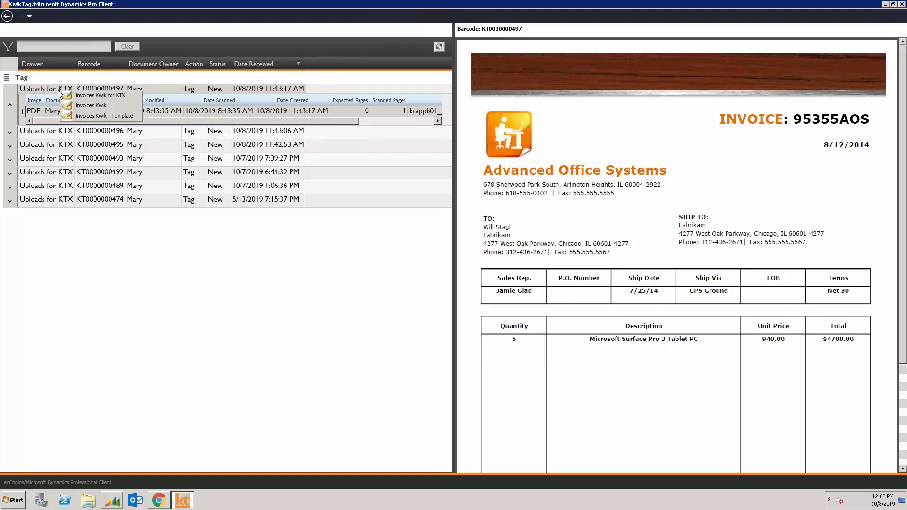
left_click(85, 96)
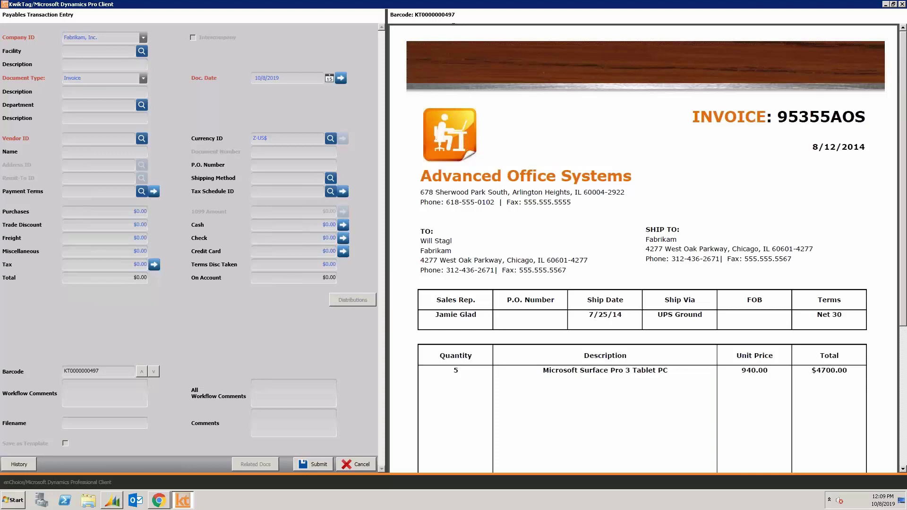
Set the company to Fabrikam, Inc. and the facility to 100 (Administration)
left_click(142, 38)
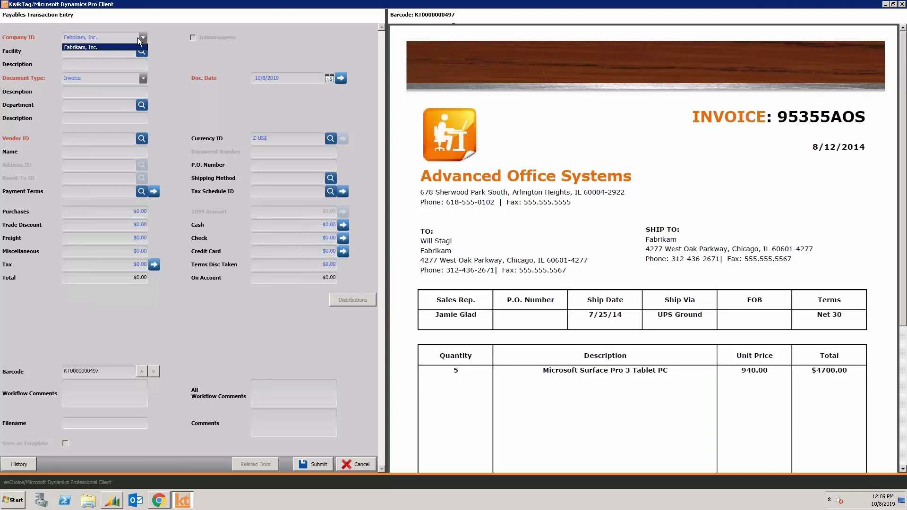
left_click(108, 47)
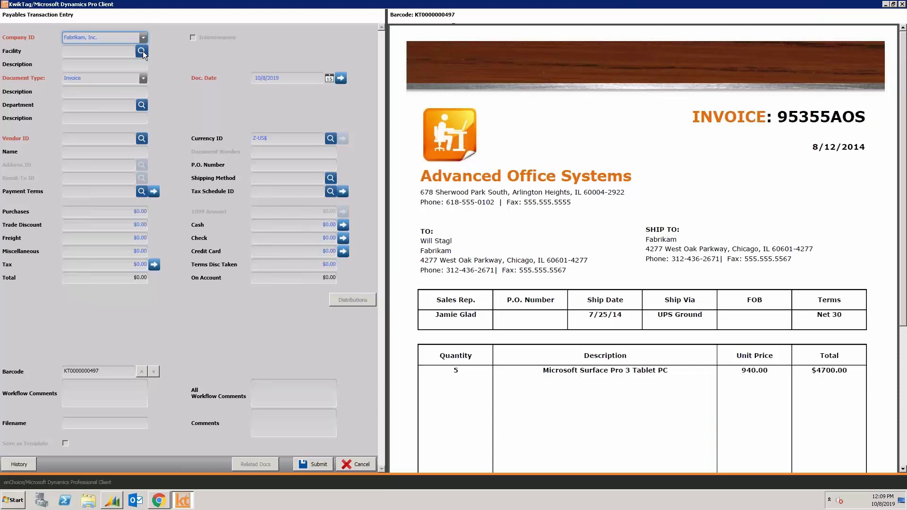
left_click(126, 52)
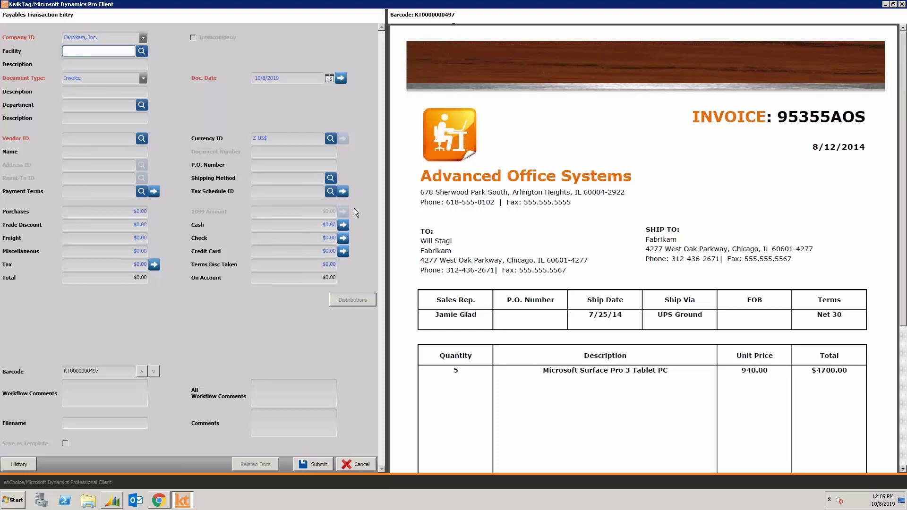
left_click(142, 52)
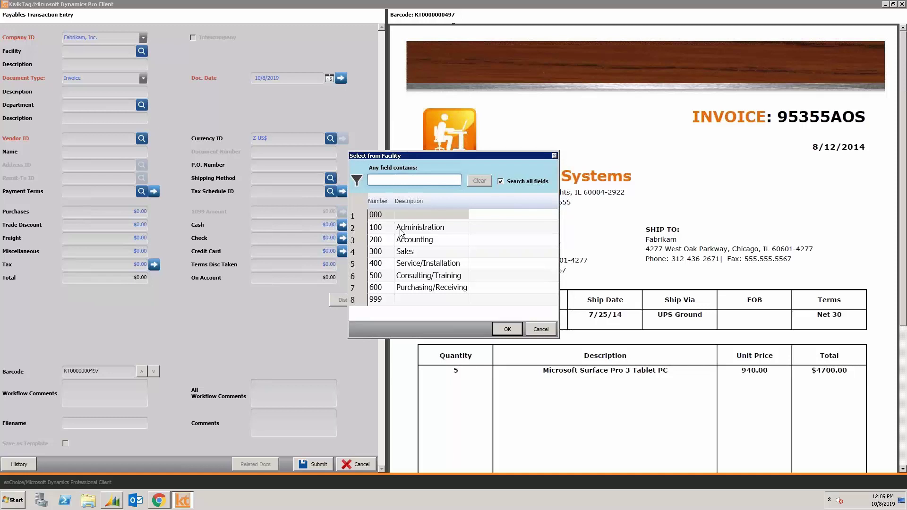
left_click(400, 227)
left_click(507, 330)
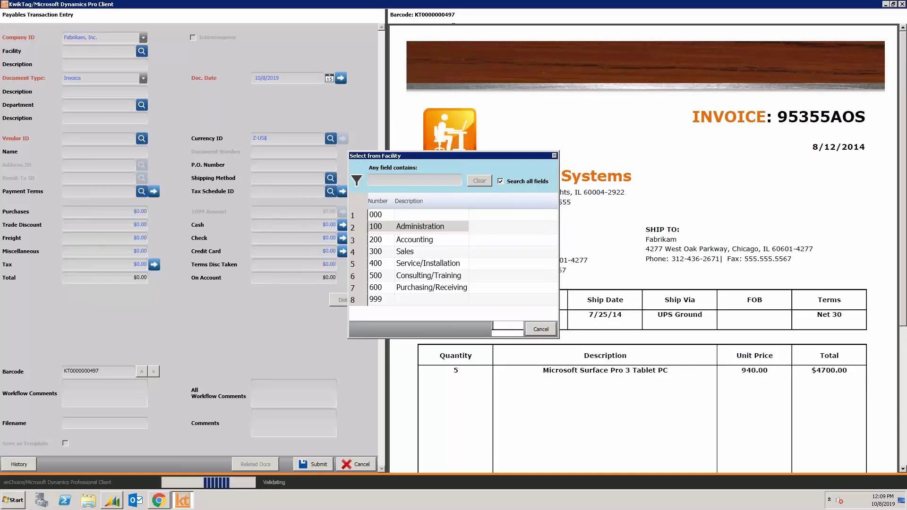
Choose department 02 for the voucher
left_click(142, 105)
left_click(373, 238)
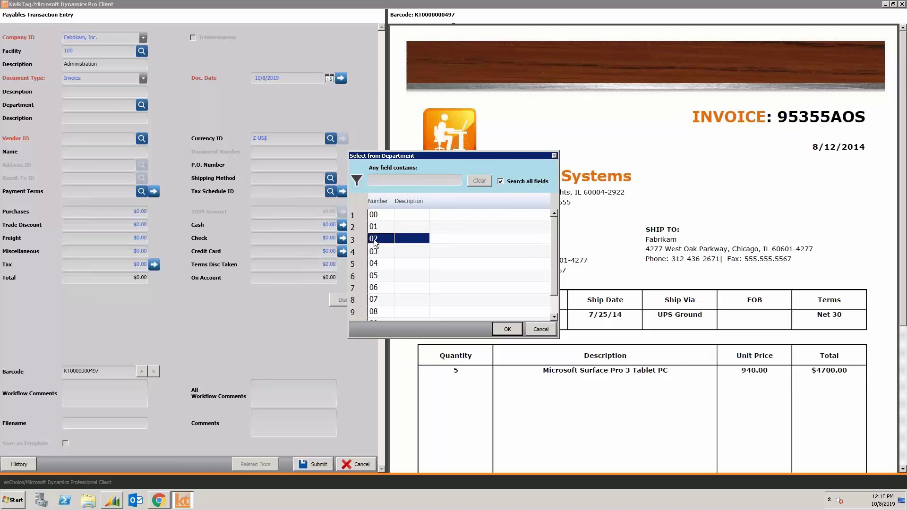
left_click(506, 329)
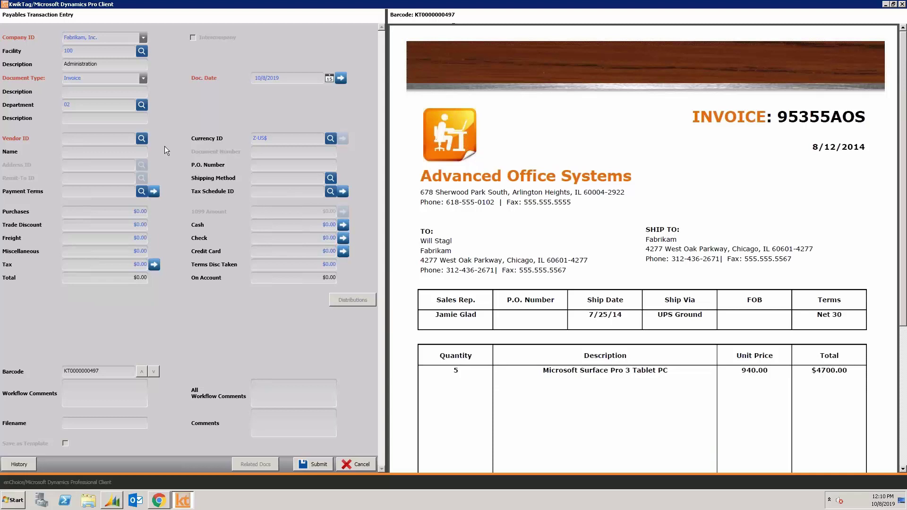
left_click(125, 142)
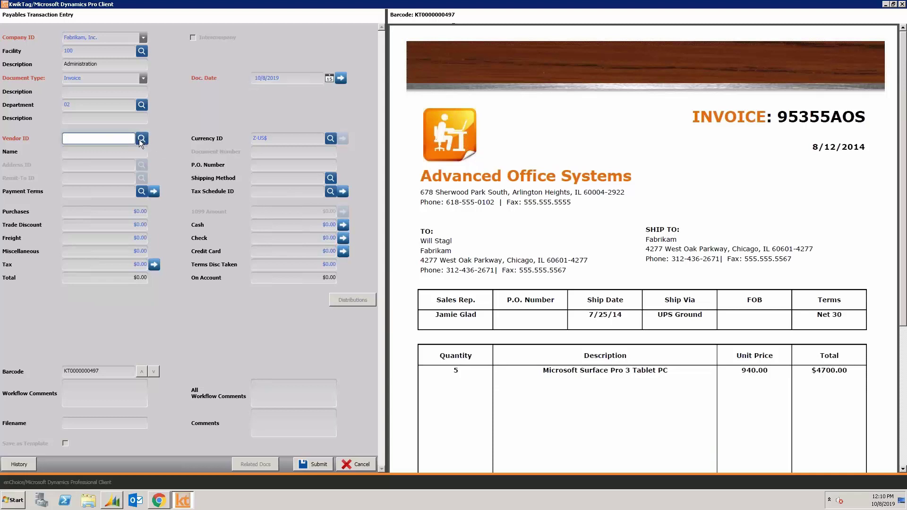
Enter vendor ADVANCED0001 and copy invoice number 95355AOS into Document Number
type("ADVANCED0001")
key("Tab")
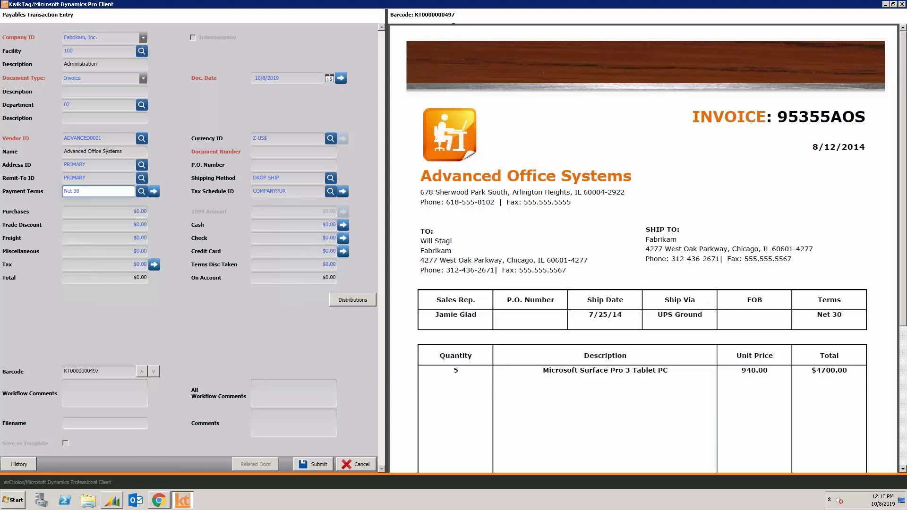
left_click(267, 151)
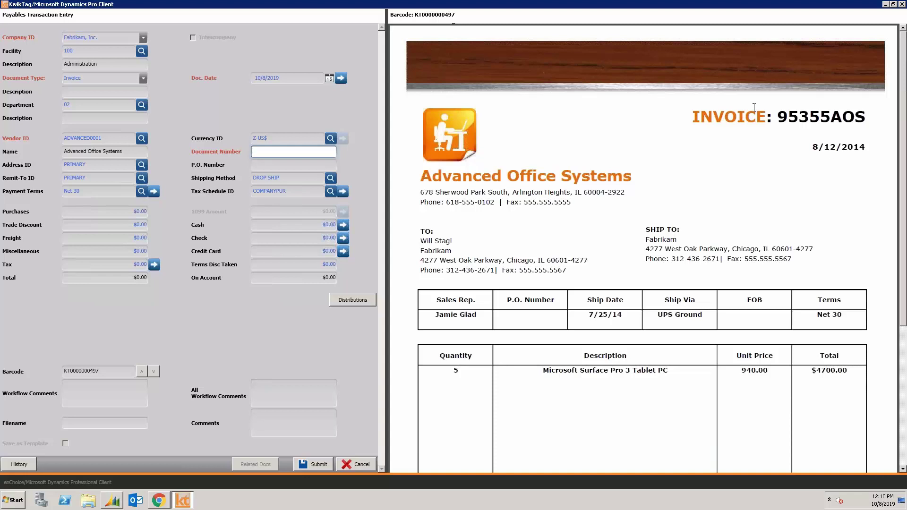
left_click_drag(781, 118, 864, 121)
key("ctrl+c")
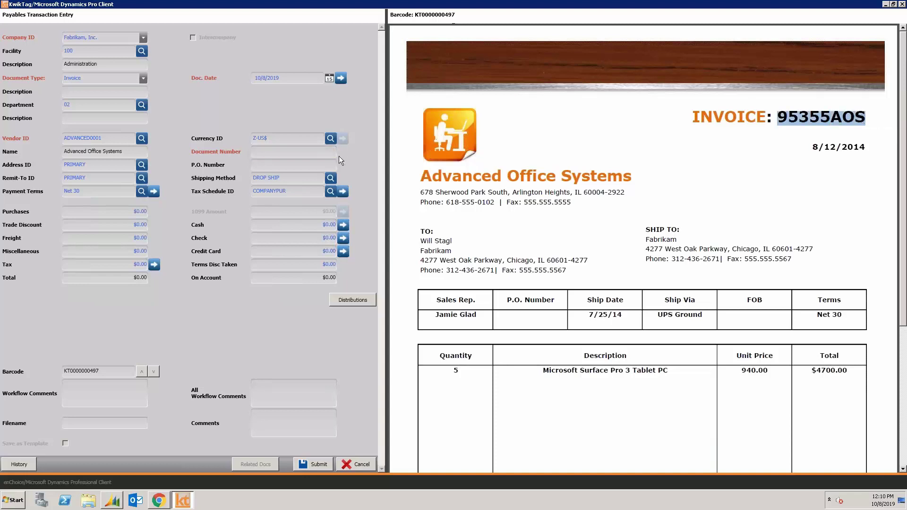
left_click(316, 152)
key("ctrl+v")
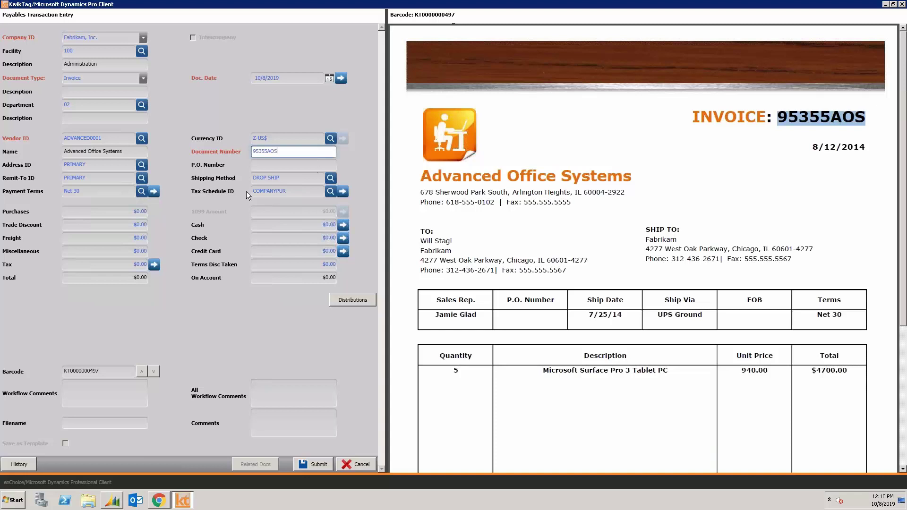
Enter $4,700.00 as the purchases amount and bring up the GL distribution
left_click(132, 213)
type("4700.00")
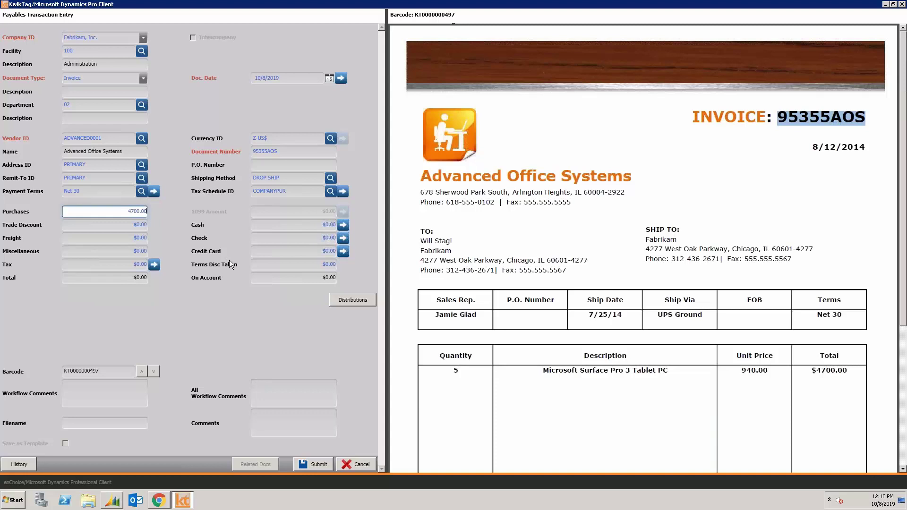
key("Tab")
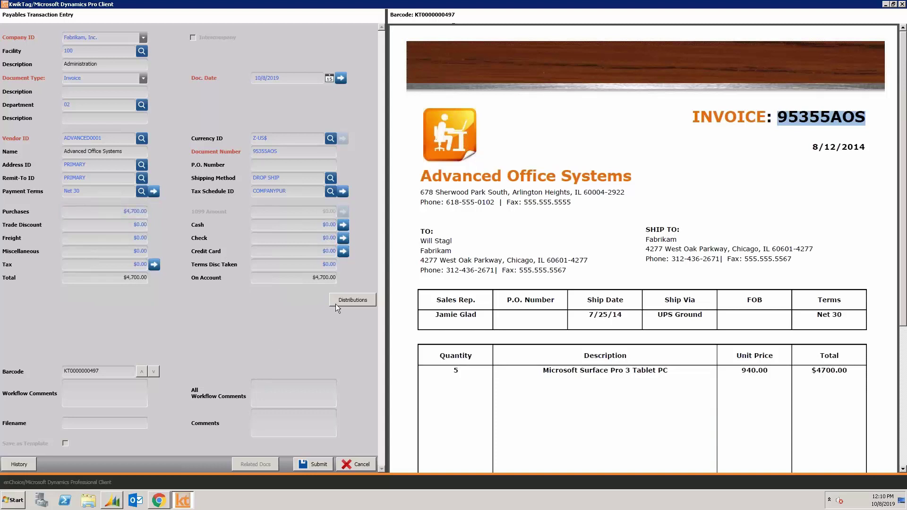
left_click(347, 301)
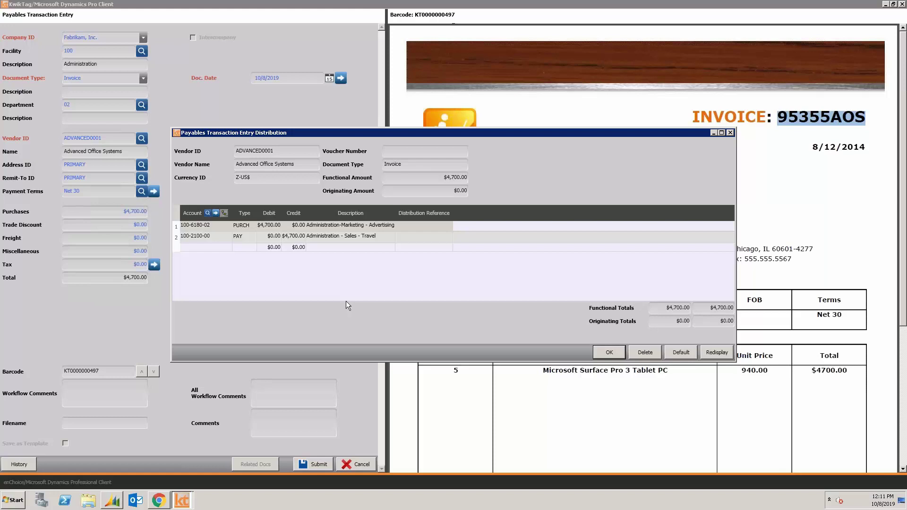
Accept the distribution and submit the voucher with the comment 'please distribute GL codes'
left_click(604, 352)
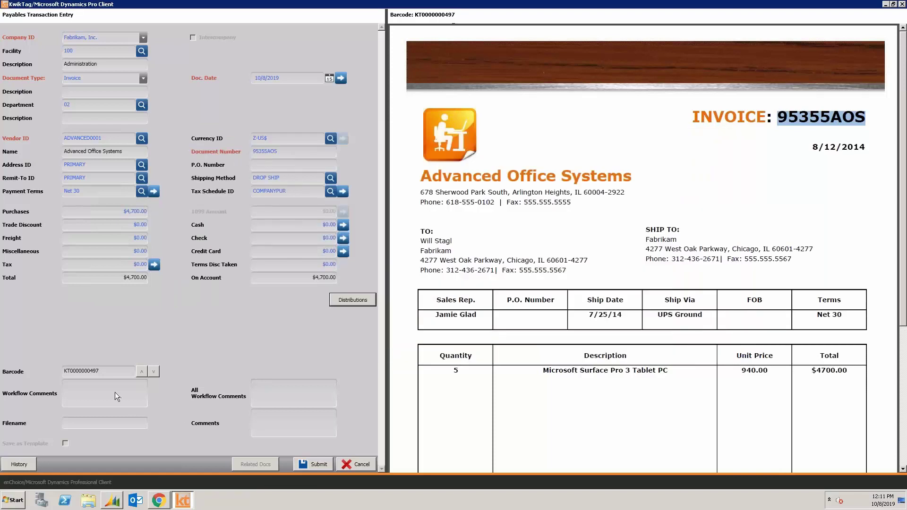
left_click(115, 392)
type("please")
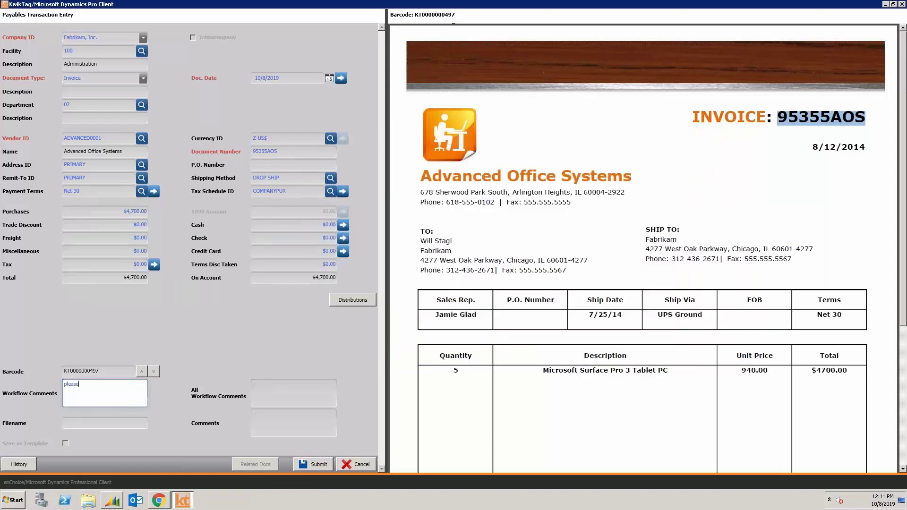
type(" distribute GL codes")
left_click(312, 465)
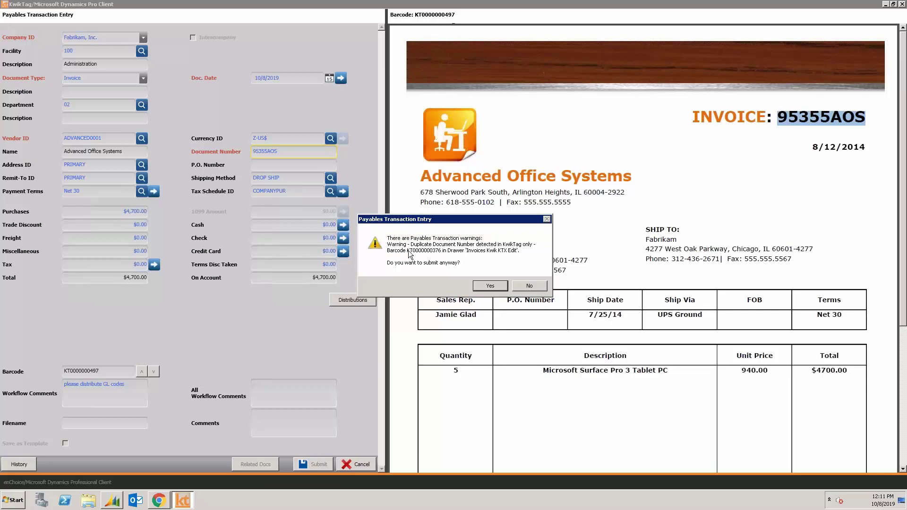
Decline the duplicate warning, change the document number to 95355AOS5557777, and resubmit
left_click(526, 284)
mouse_move(282, 151)
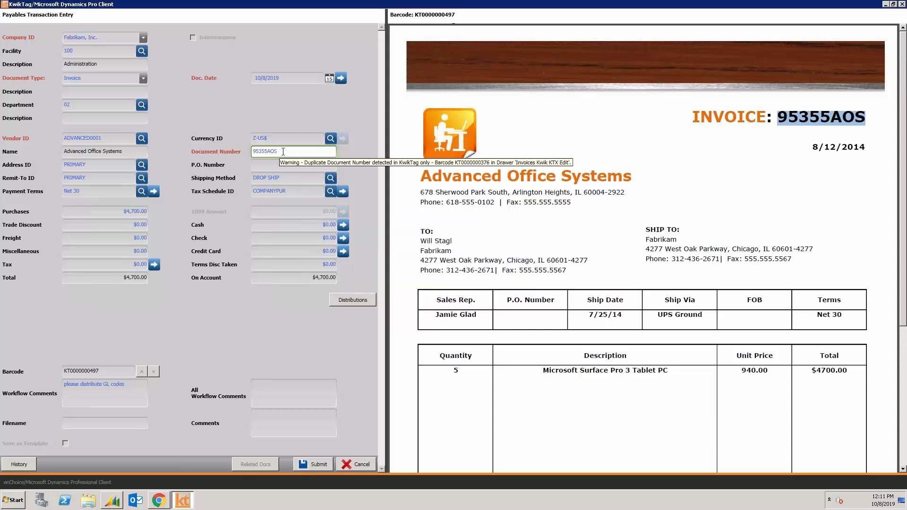
type("5557777")
left_click(243, 313)
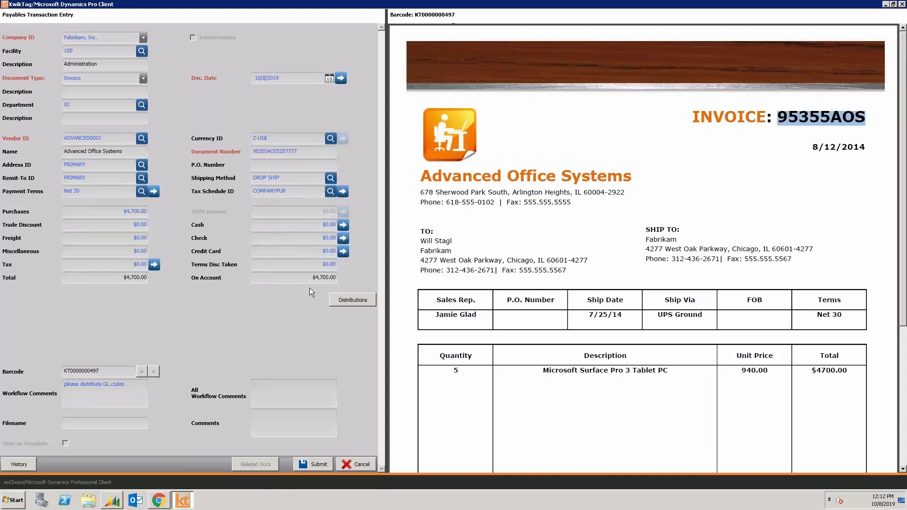
left_click(312, 464)
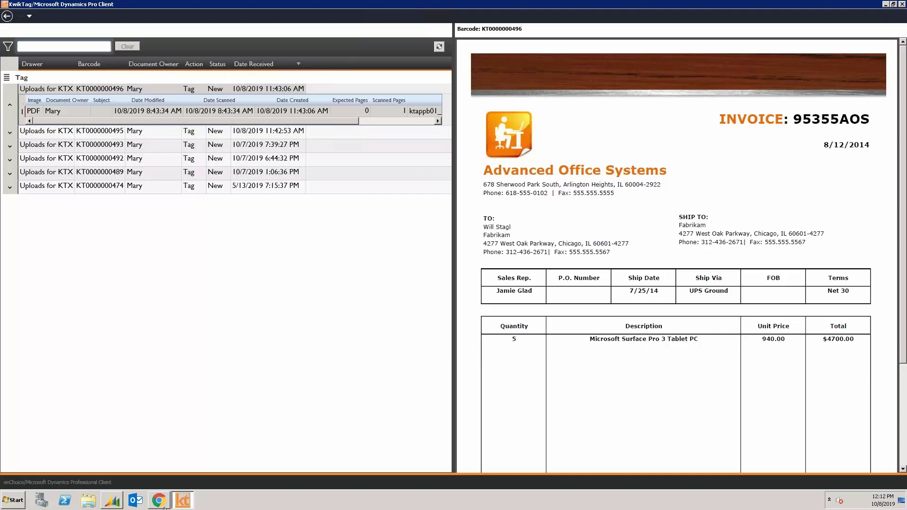
mouse_move(166, 506)
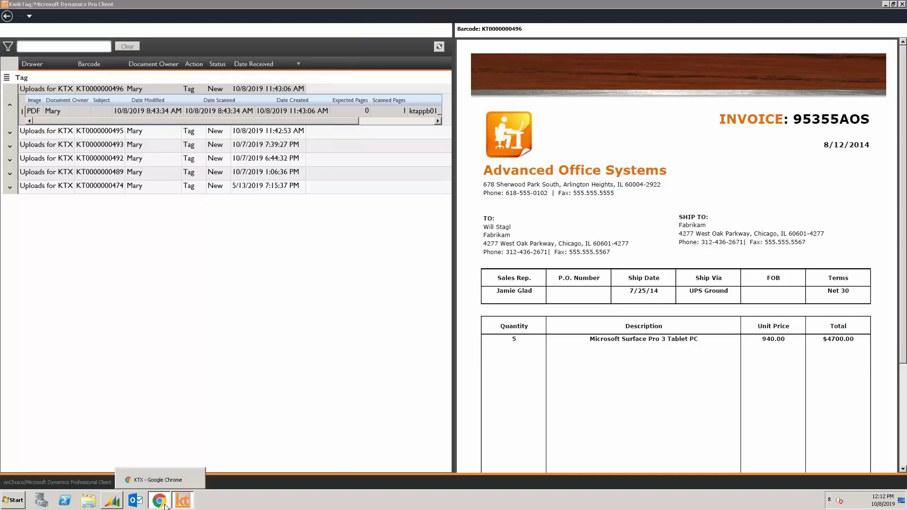
left_click(191, 480)
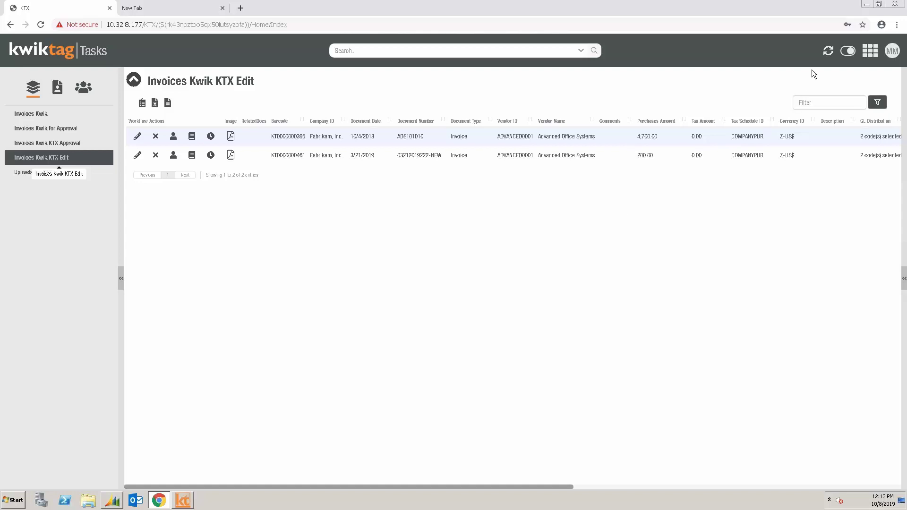
left_click(828, 52)
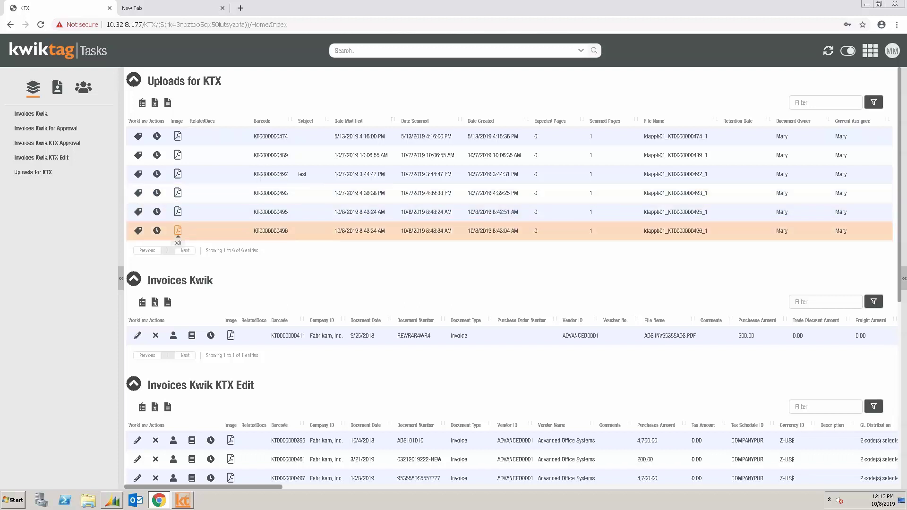
left_click(31, 161)
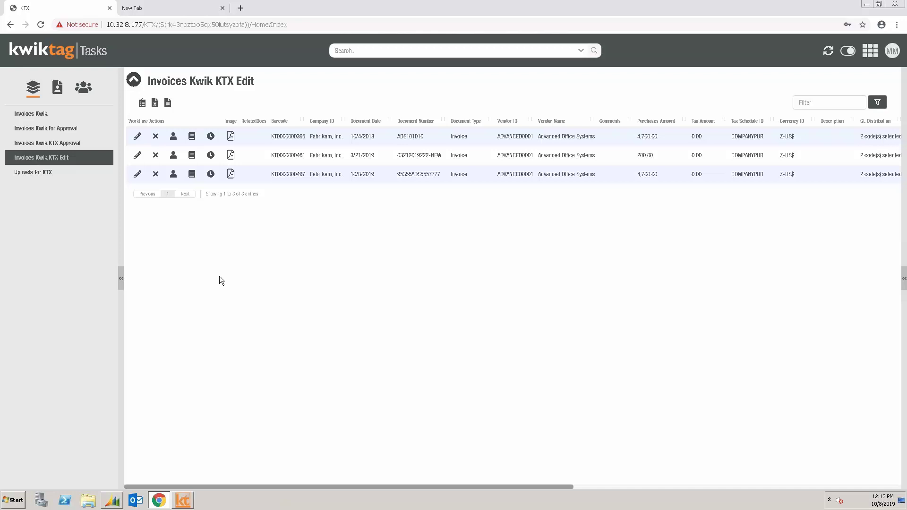
left_click(327, 175)
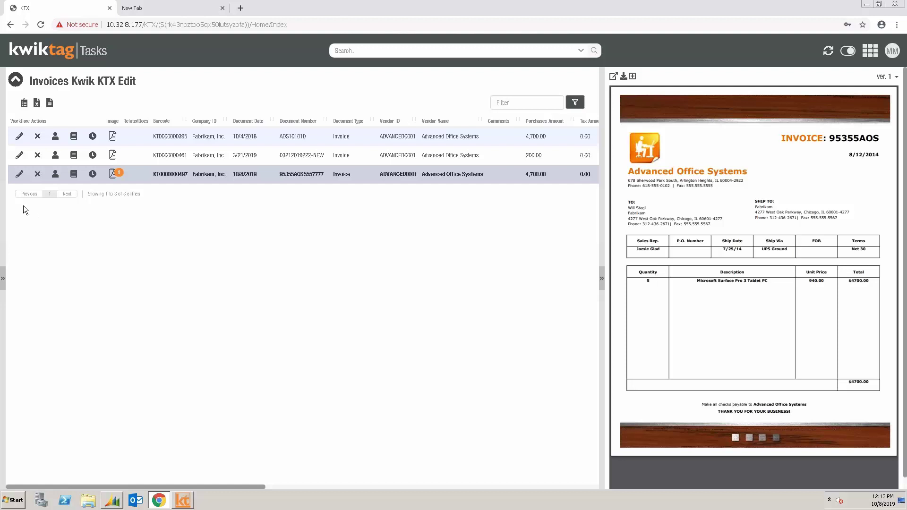
left_click(19, 175)
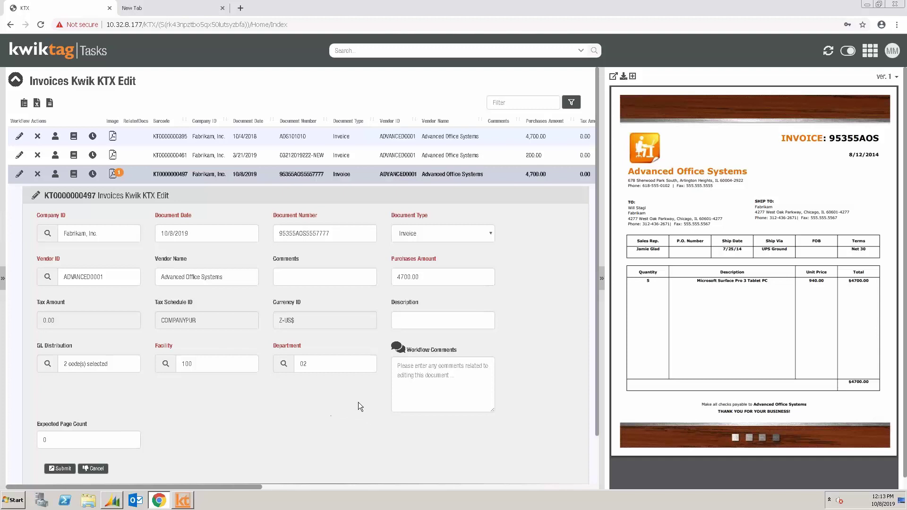
scroll(297, 401, "down", 2)
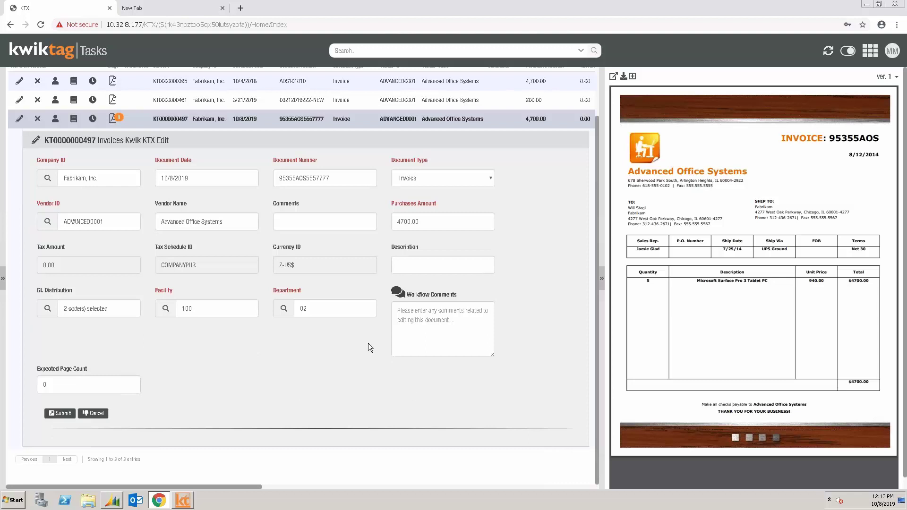
left_click(93, 121)
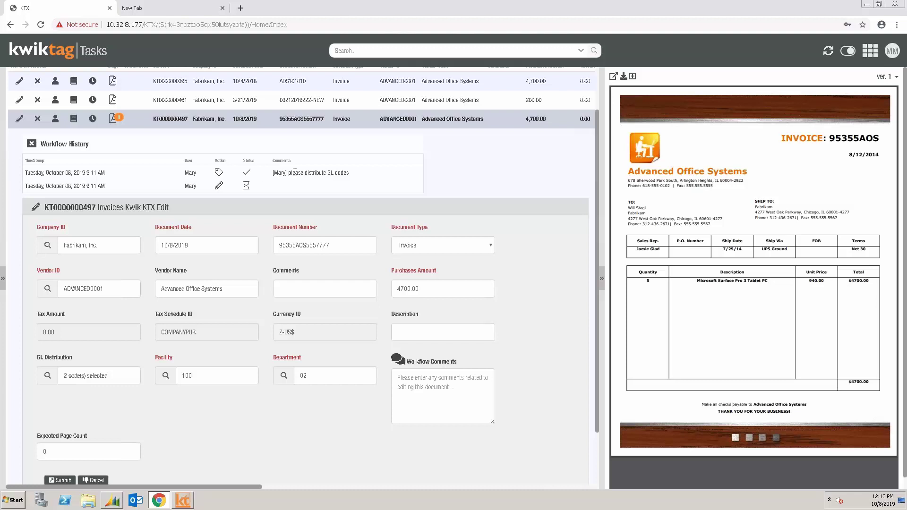
left_click(31, 143)
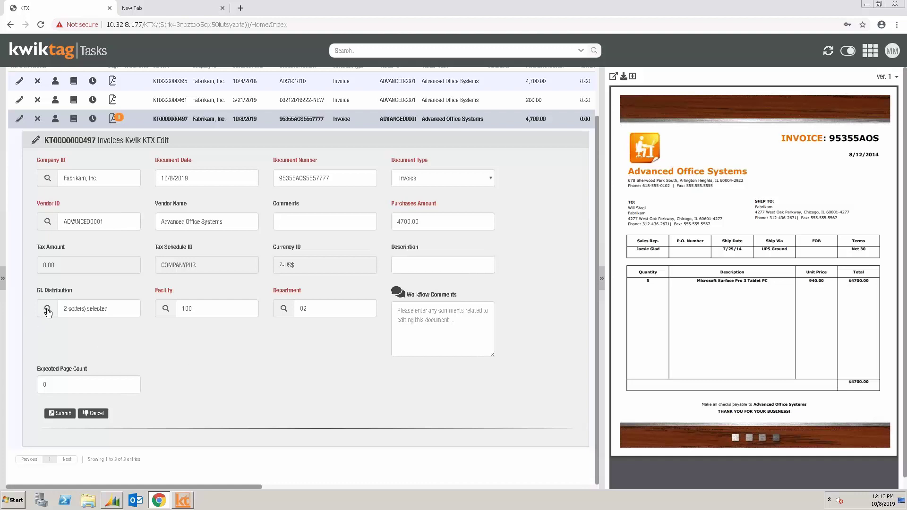
Show the GL distribution lines and add a new blank PURCH row
left_click(47, 309)
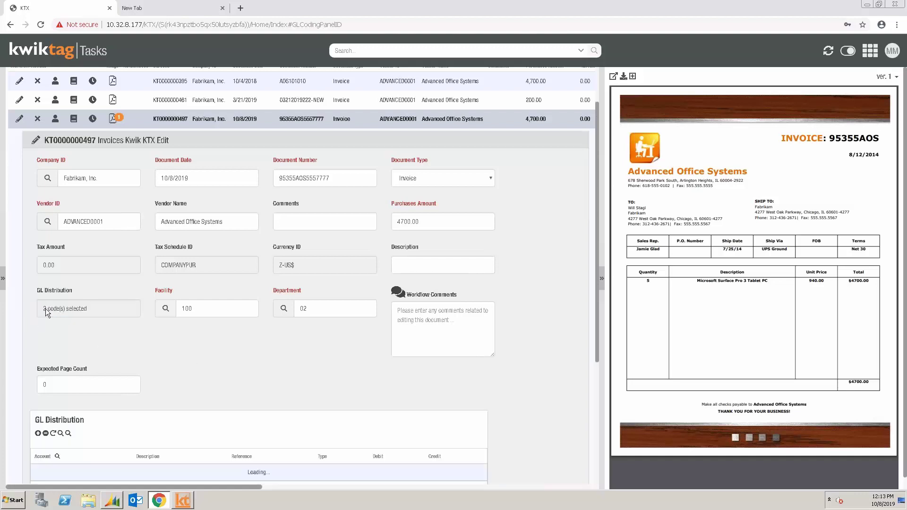
scroll(47, 313, "down", 4)
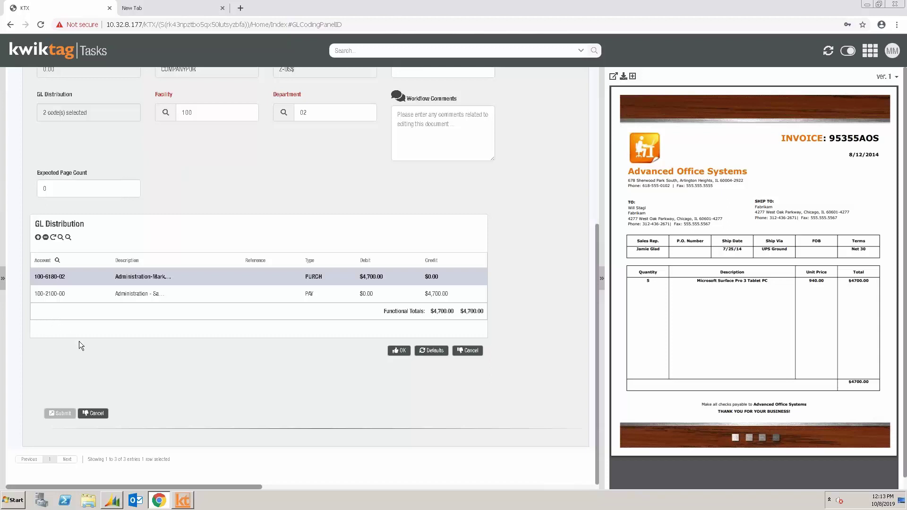
left_click(37, 237)
left_click(49, 311)
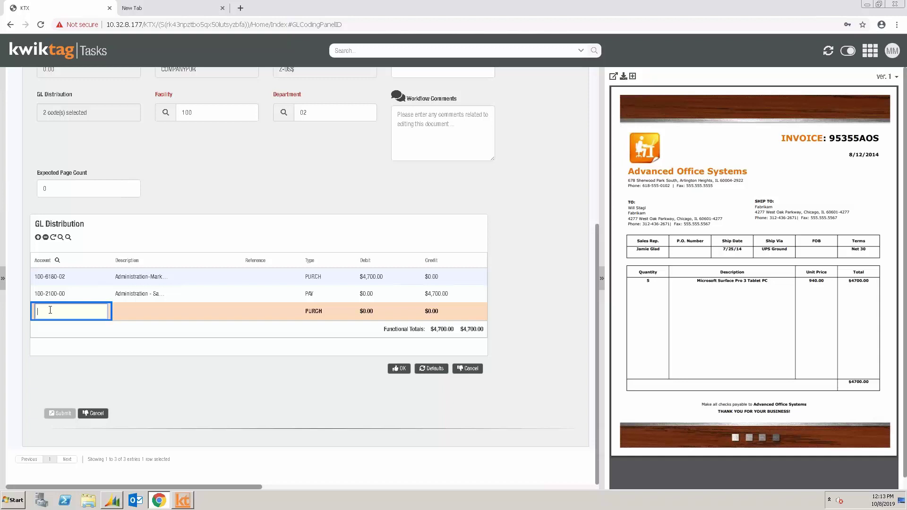
Add 200-6180-02 with a $2,700 debit, cut 100-6180-02's debit to $2,000, and save
type("200-6180-02")
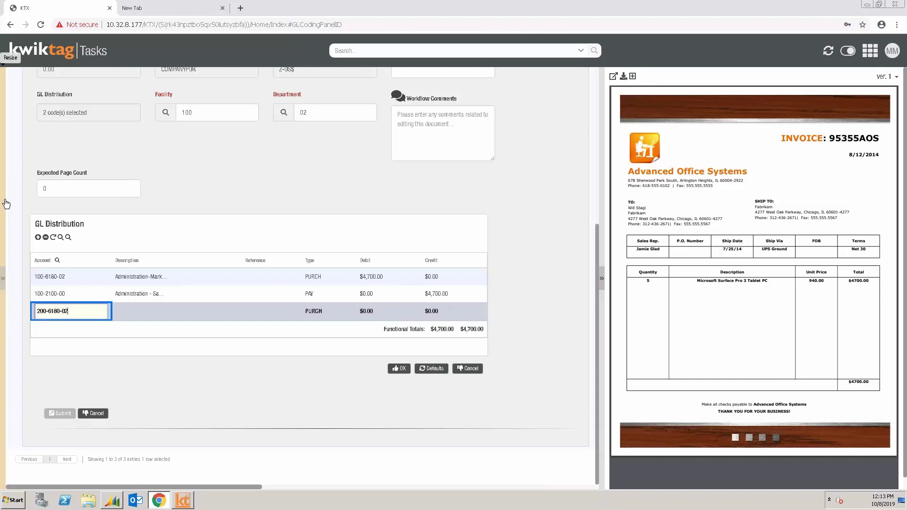
left_click(364, 311)
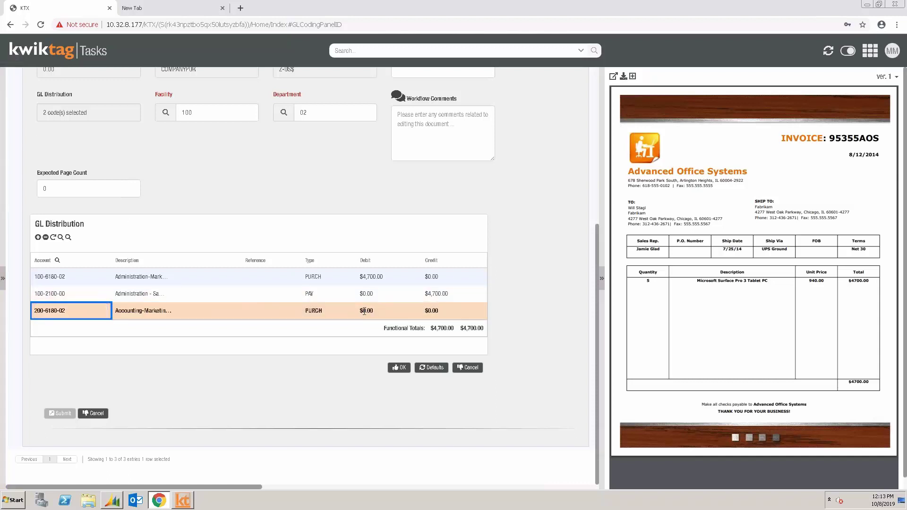
type("2")
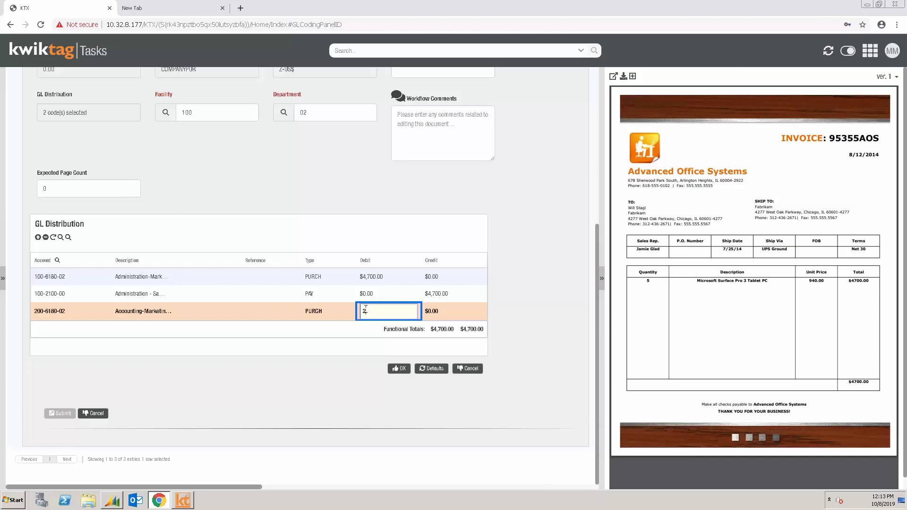
type("700")
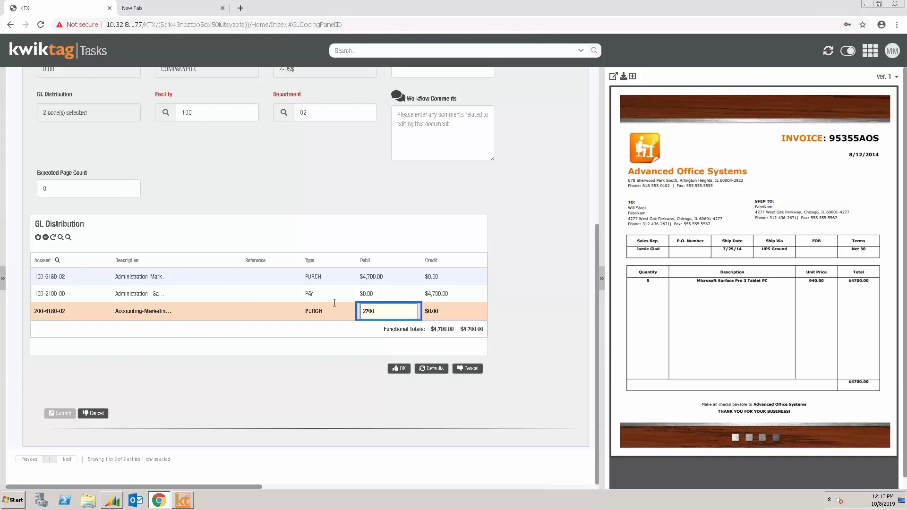
left_click(365, 277)
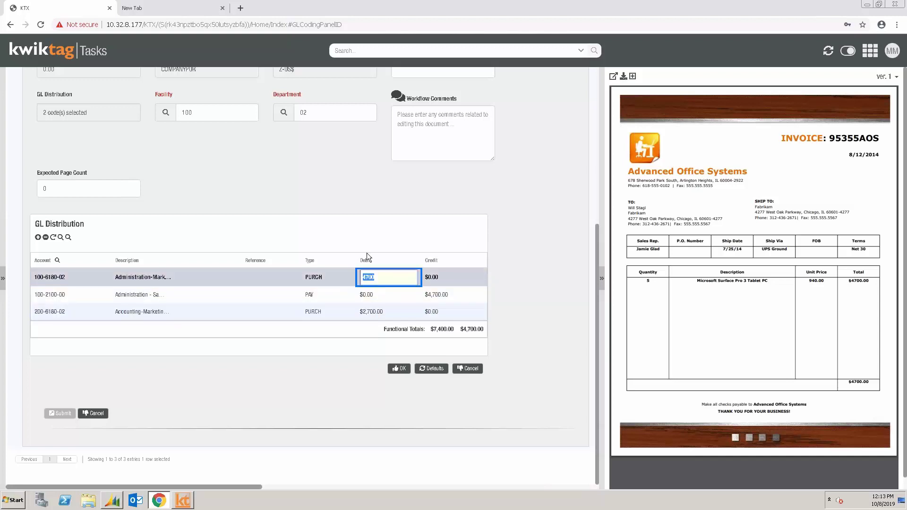
type("2000")
key("Escape")
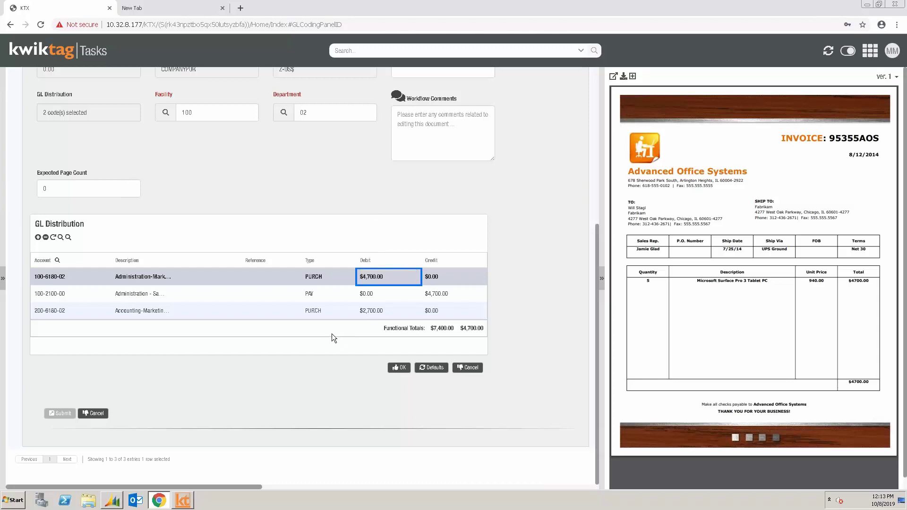
left_click(373, 278)
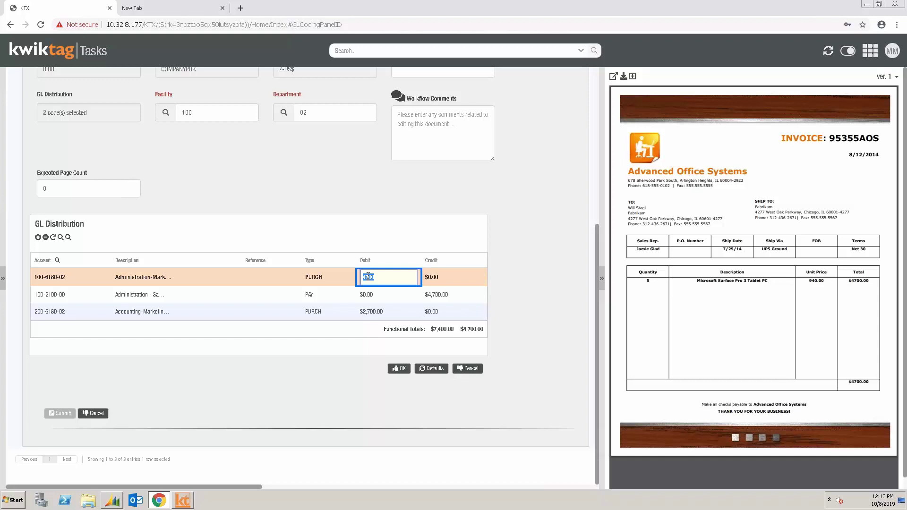
type("2000")
key("Tab")
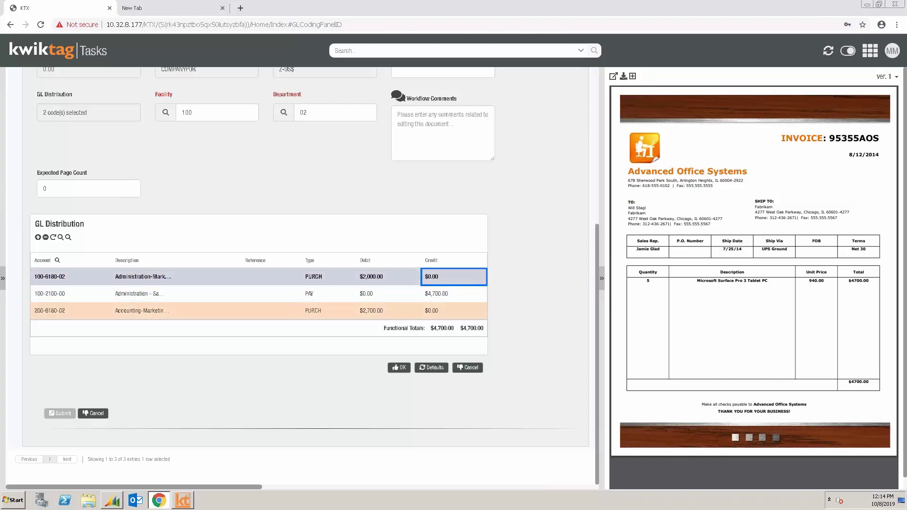
left_click(392, 368)
Submit the edited invoice with the workflow comment 'please approve'
left_click(412, 326)
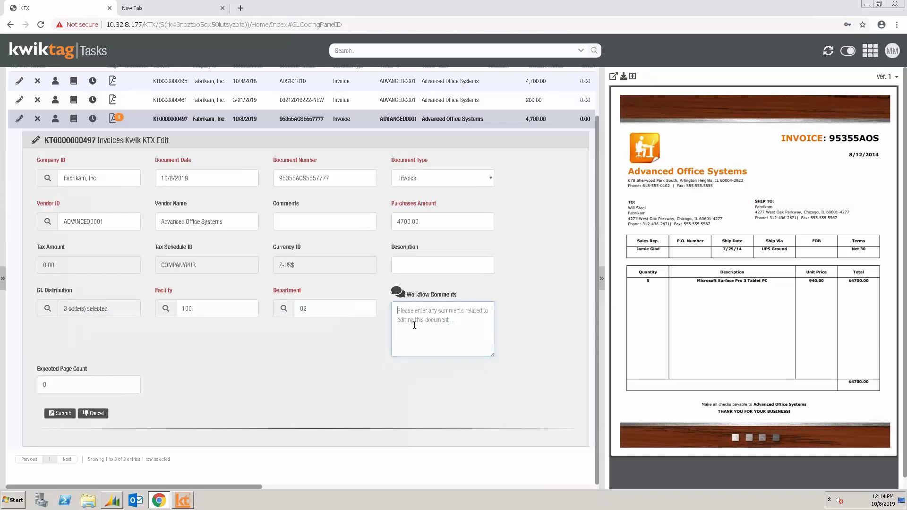
type("please apprvoe")
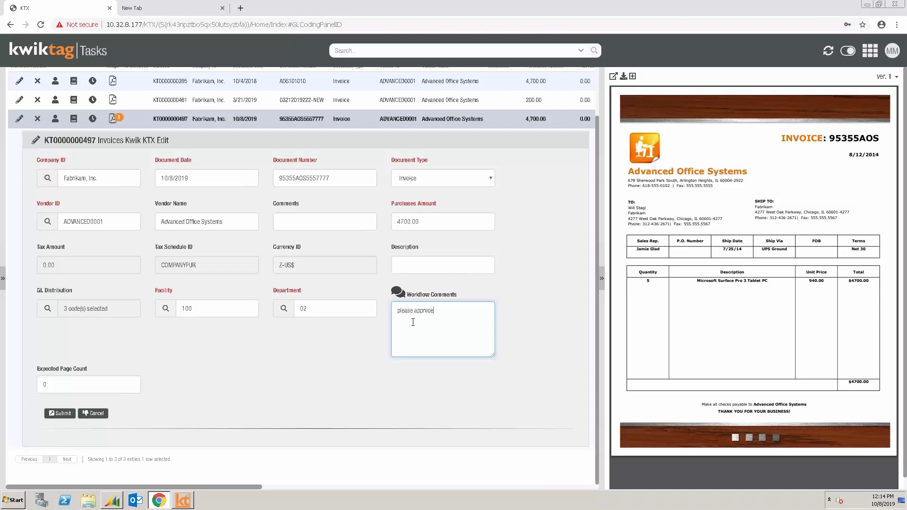
key("BackSpace")
type("ove")
left_click(62, 413)
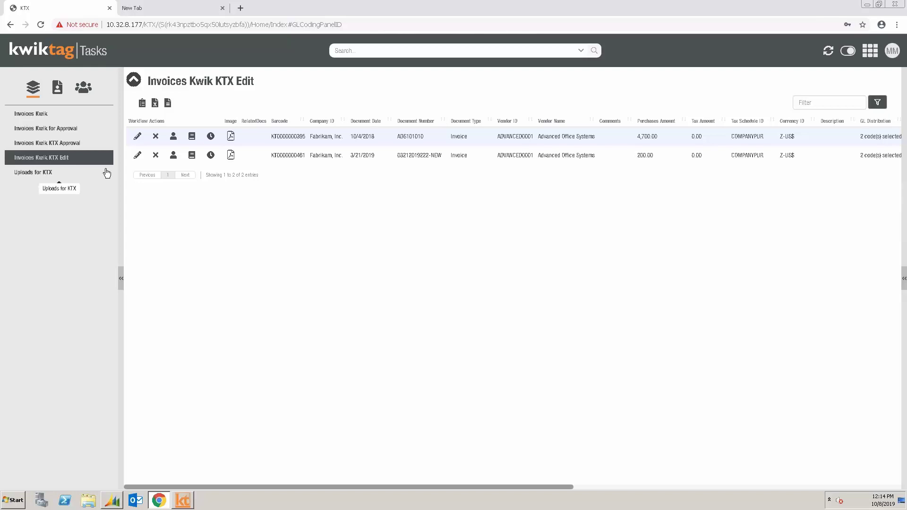
left_click(827, 51)
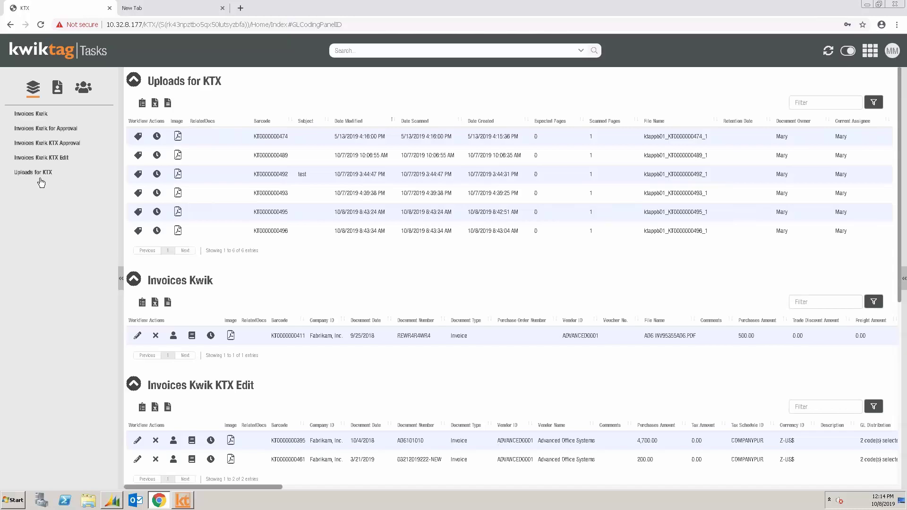
left_click(32, 144)
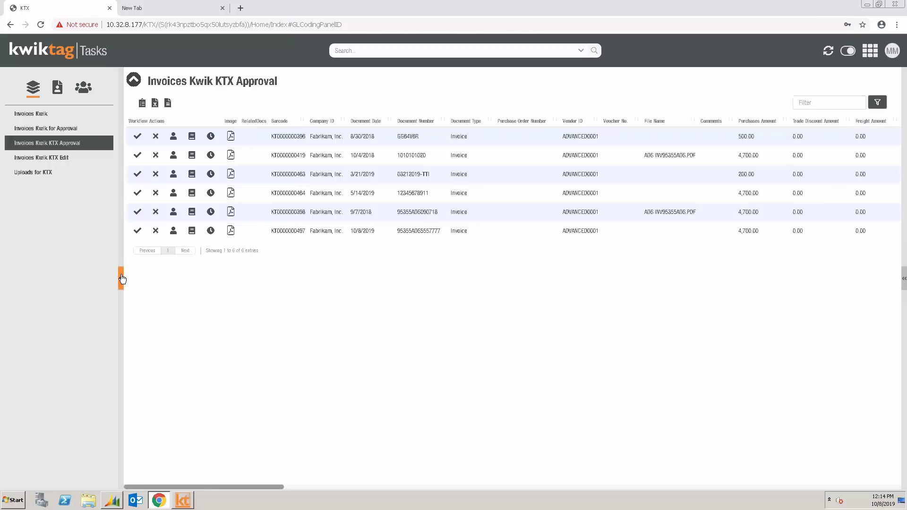
left_click(121, 279)
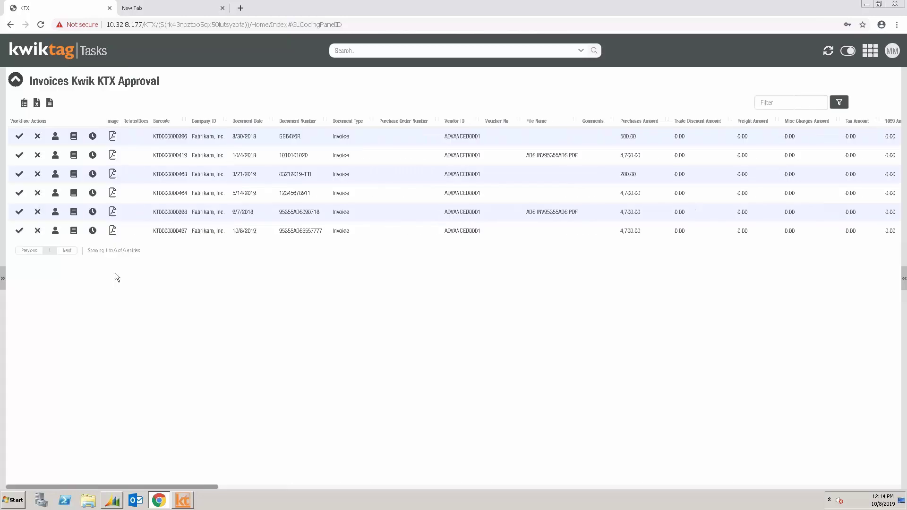
left_click(170, 233)
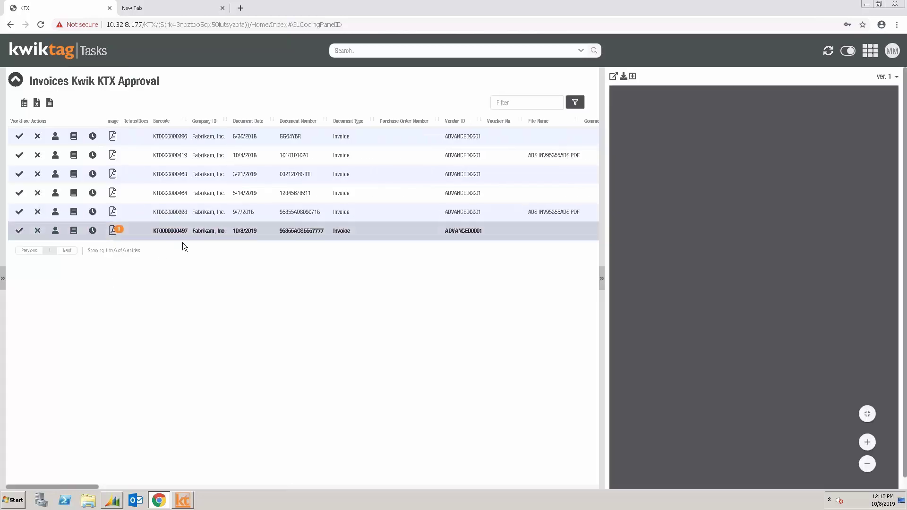
left_click(73, 232)
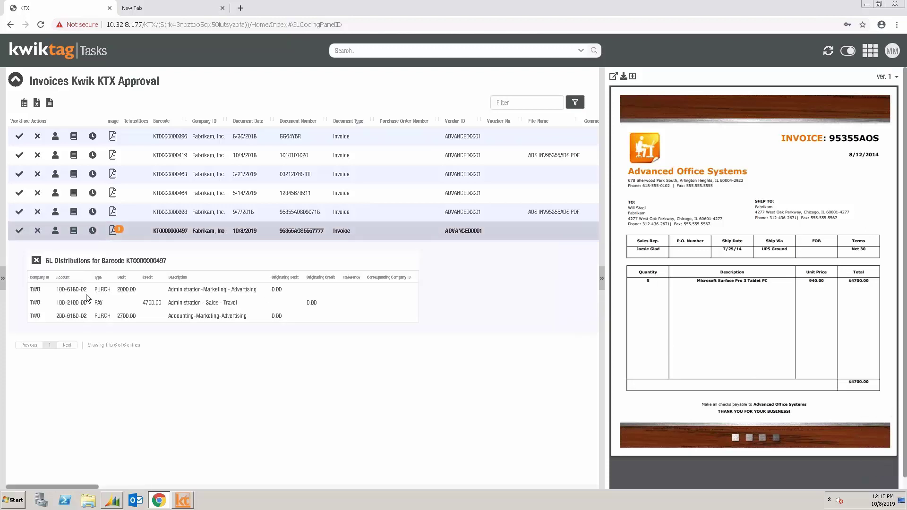
left_click(93, 232)
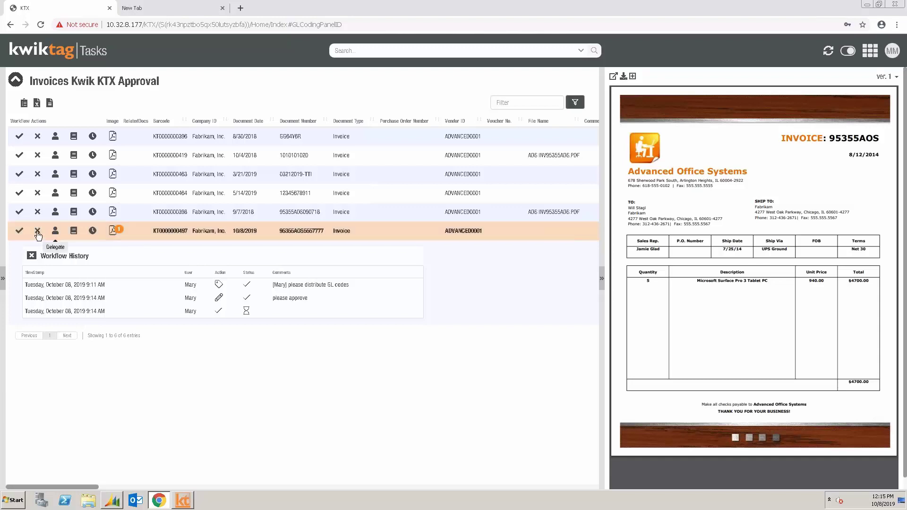
left_click(31, 255)
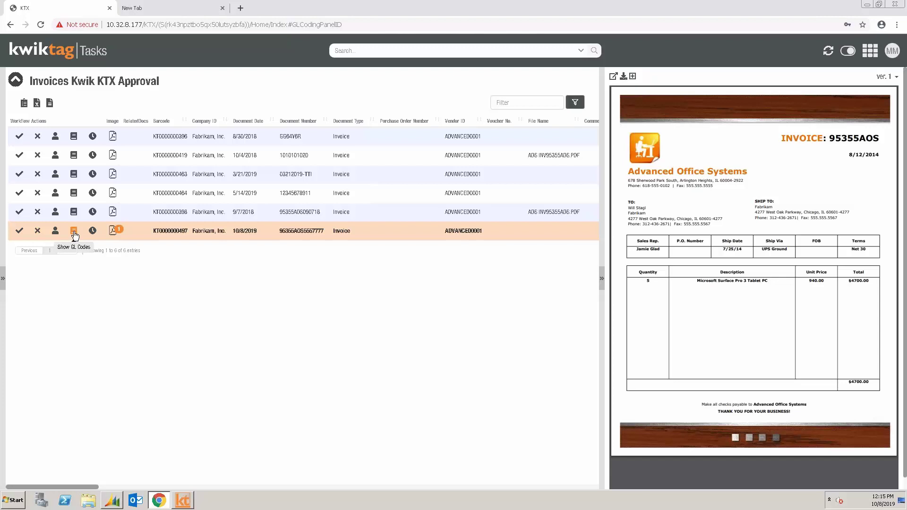
left_click(18, 231)
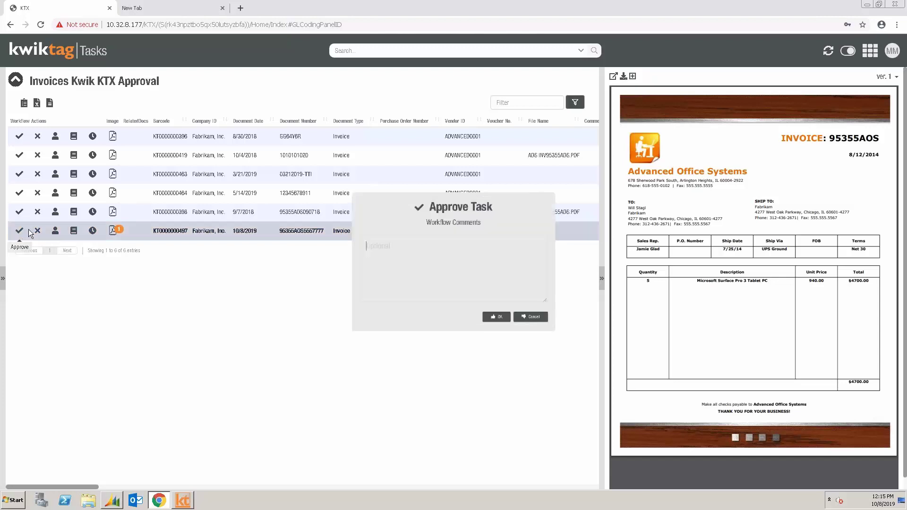
type("good t")
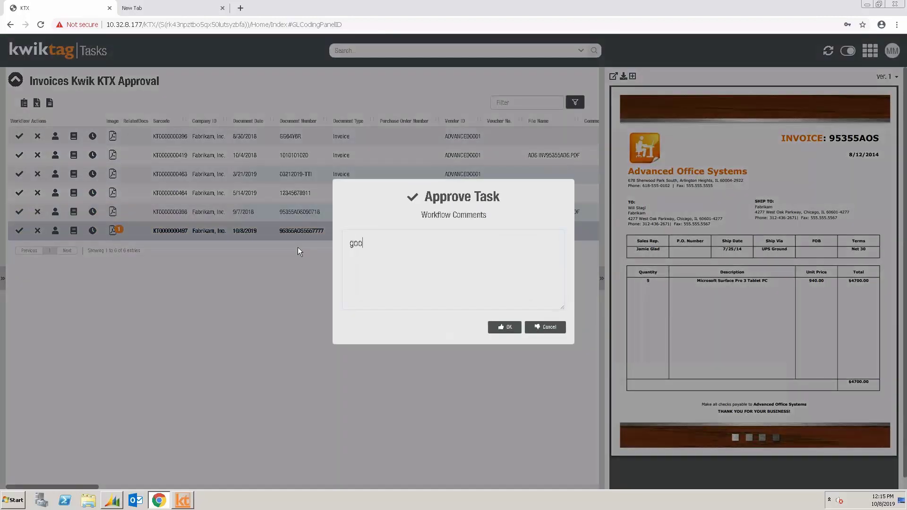
type("o go")
left_click(493, 326)
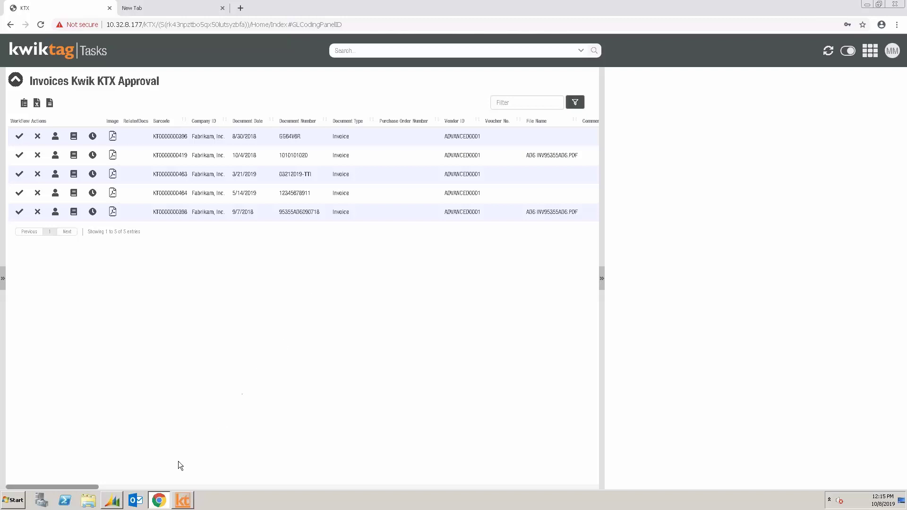
In Dynamics GP Payables Transaction Entry, open the KwikTag Work Queue via Additional > View Work Queue
left_click(112, 501)
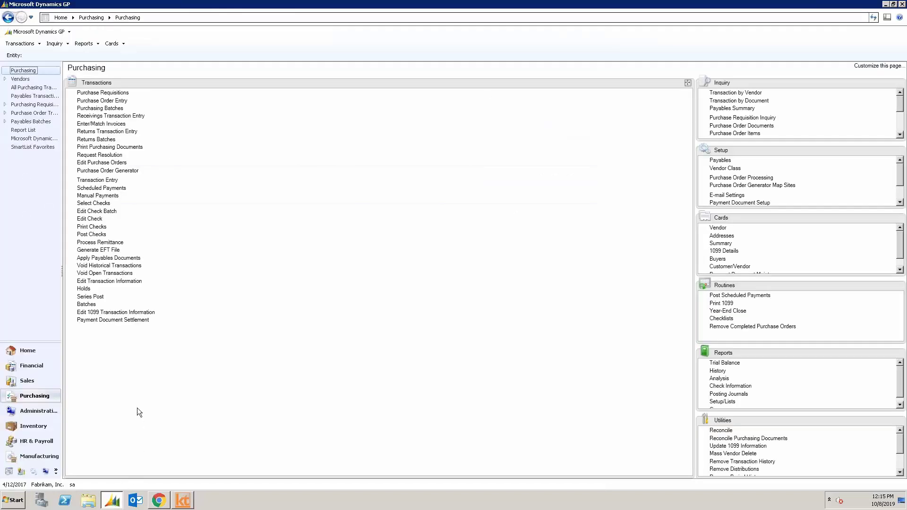
left_click(97, 182)
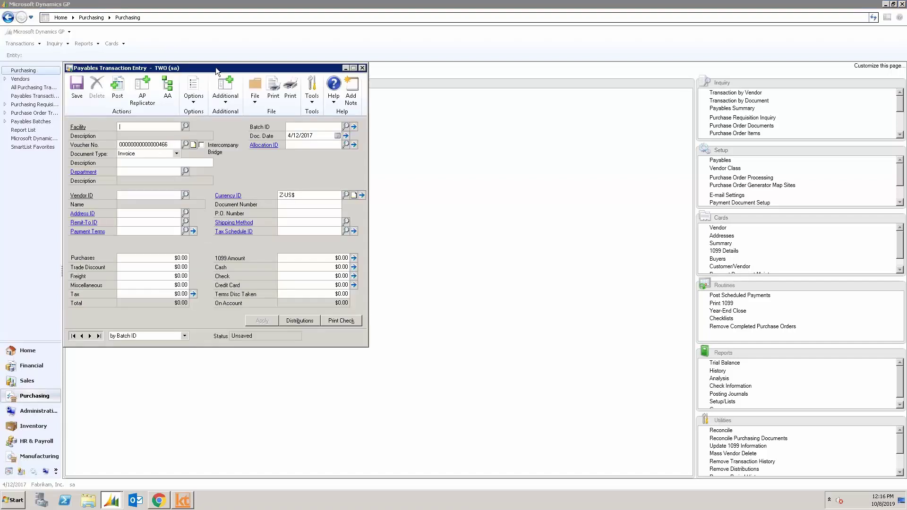
left_click_drag(215, 67, 394, 87)
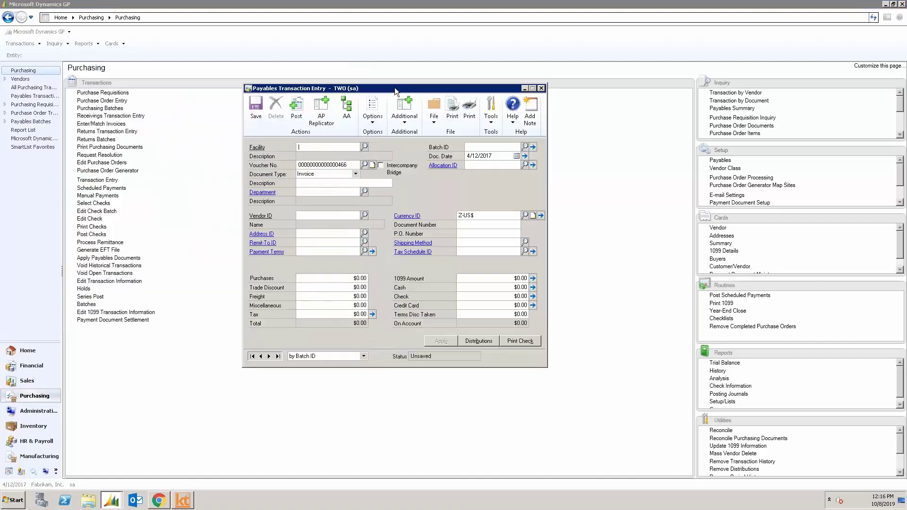
left_click(404, 121)
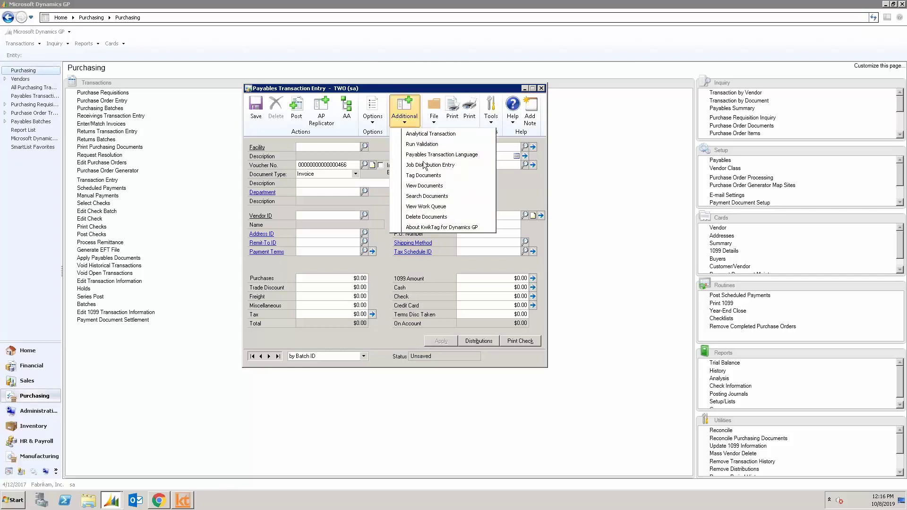
left_click(421, 207)
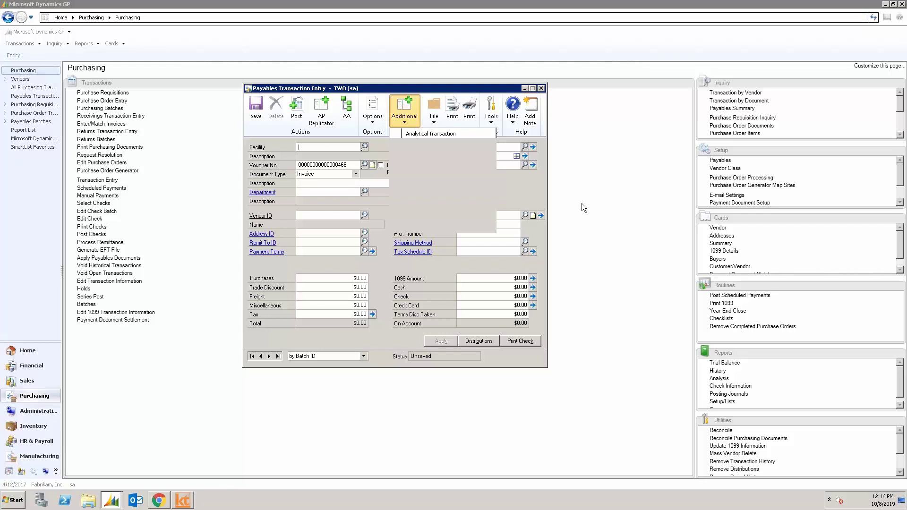
left_click(602, 157)
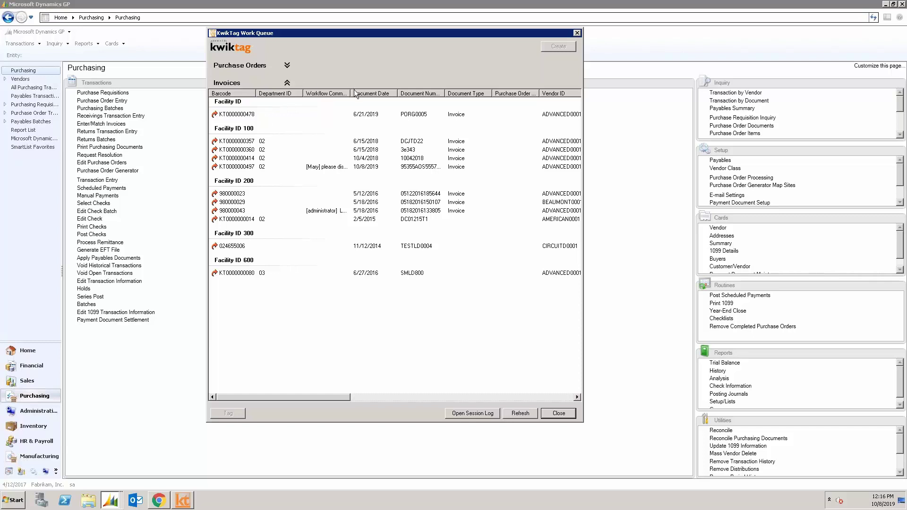
left_click_drag(350, 93, 372, 93)
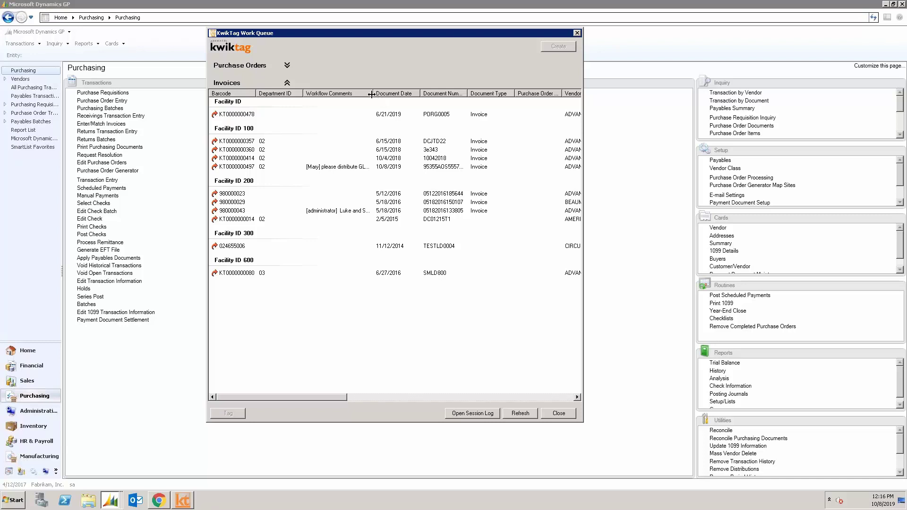
left_click_drag(372, 94, 414, 94)
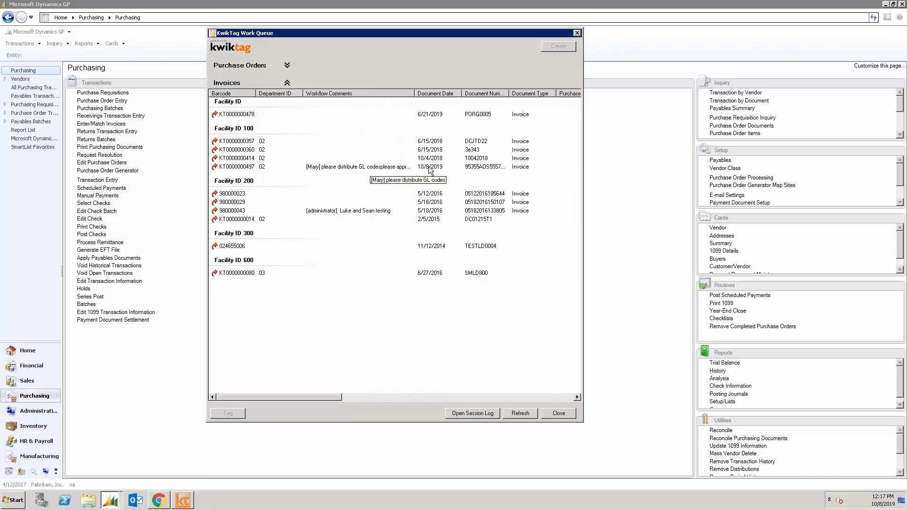
left_click(245, 167)
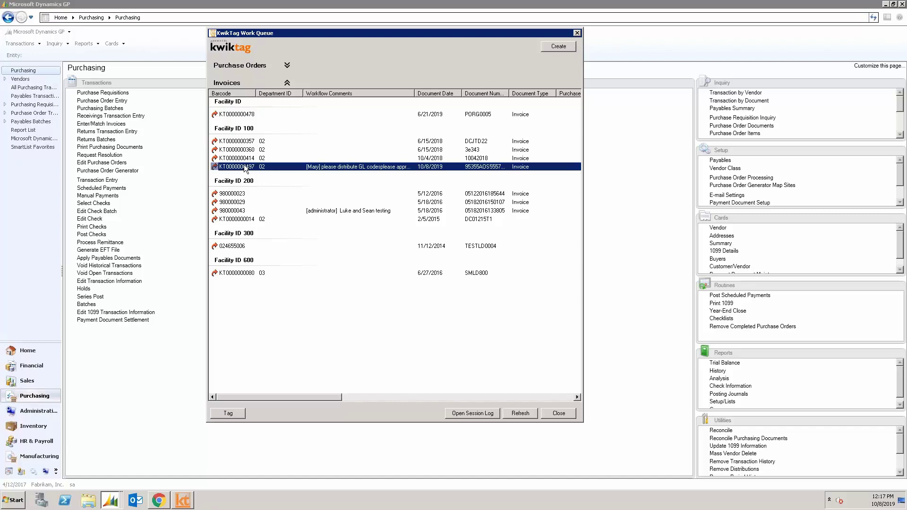
mouse_move(245, 169)
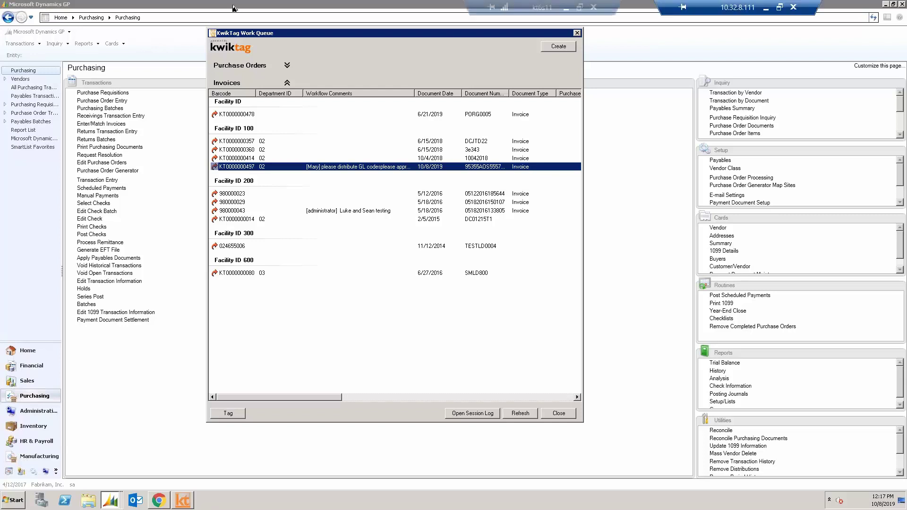
right_click(232, 170)
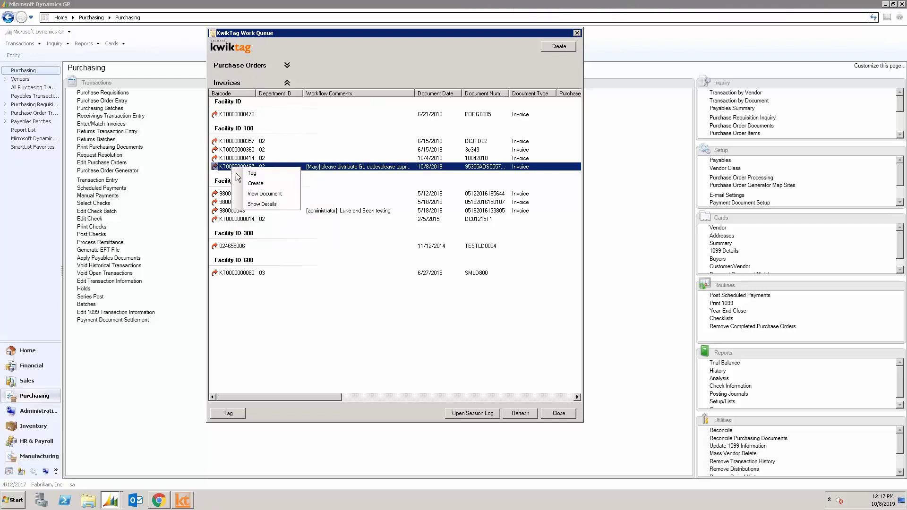
left_click(264, 194)
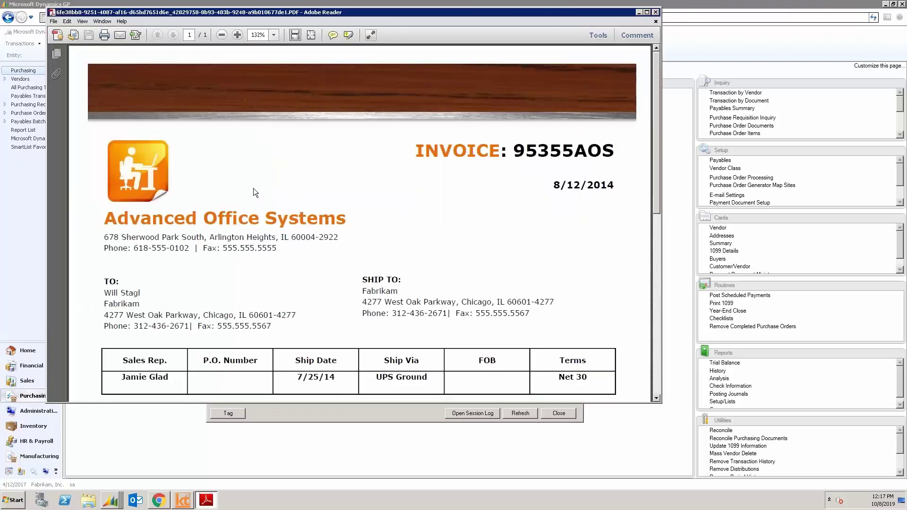
scroll(337, 197, "down", 5)
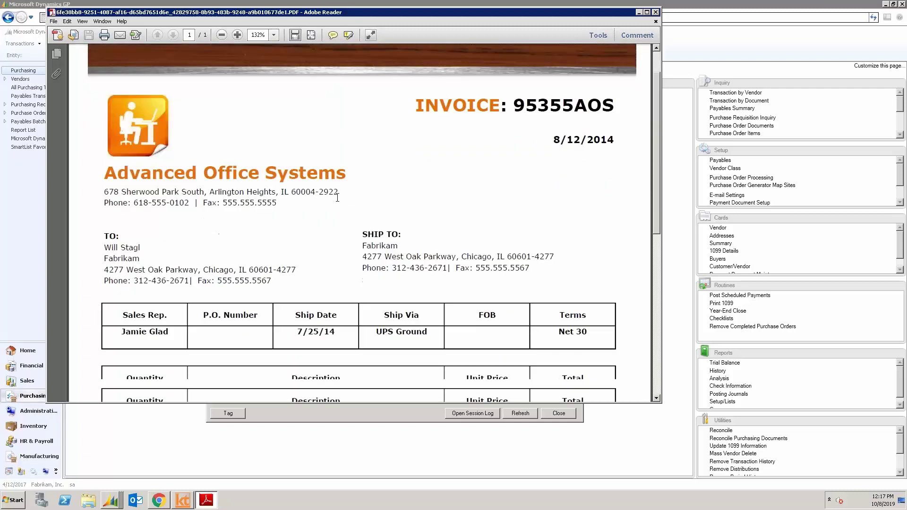
left_click(656, 12)
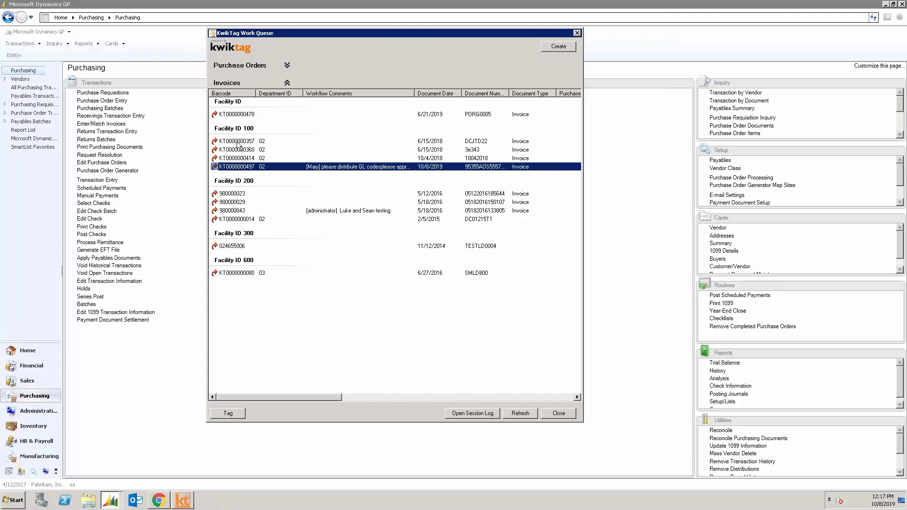
left_click(237, 142, "shift")
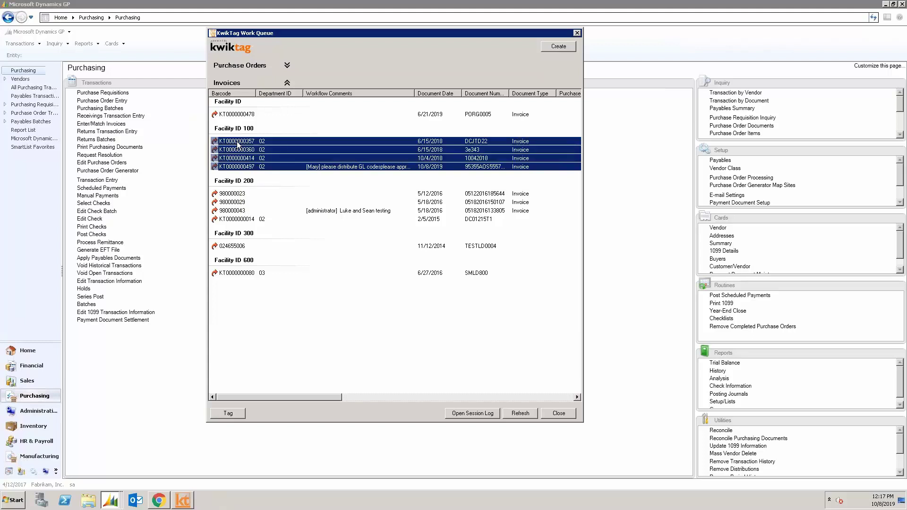
left_click(236, 168)
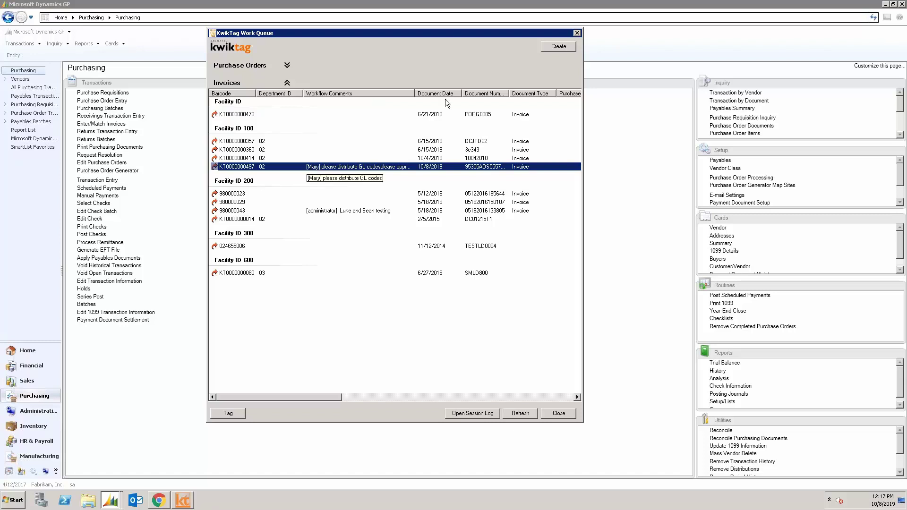
left_click(555, 47)
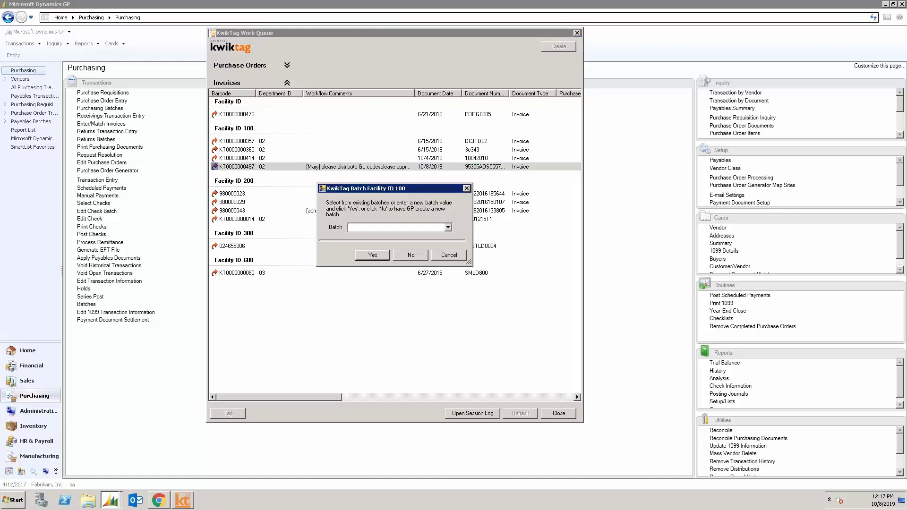
left_click(447, 228)
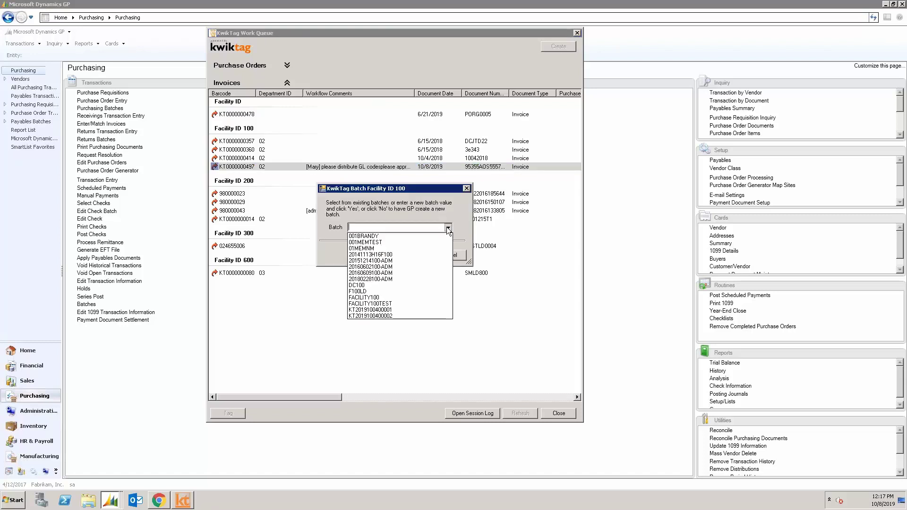
left_click(368, 248)
left_click(372, 255)
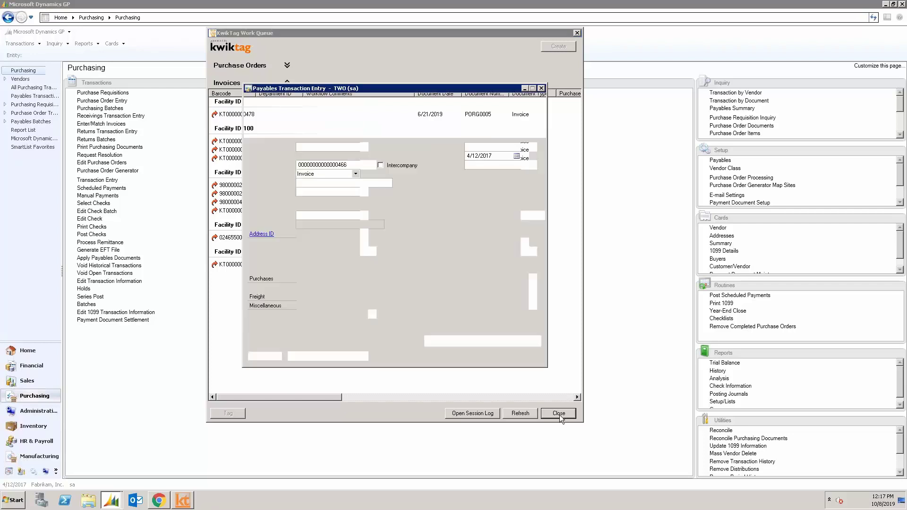
left_click(559, 414)
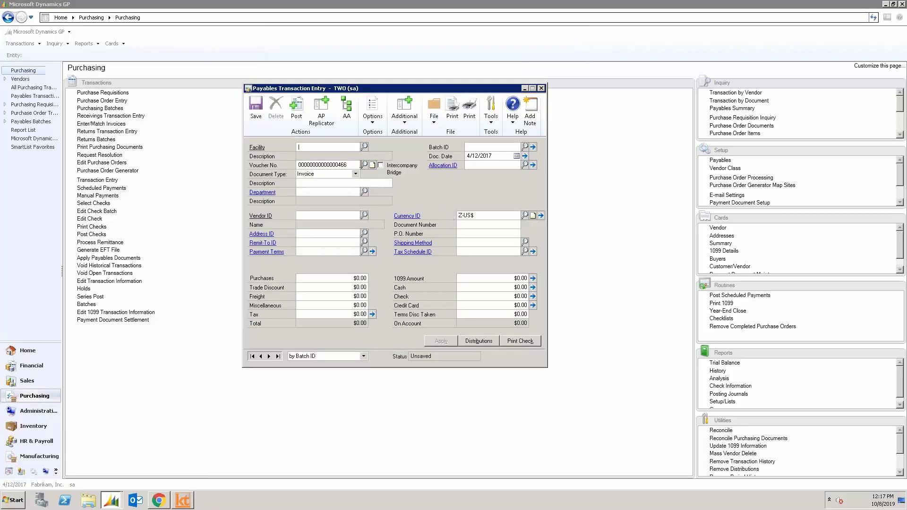
key("Tab")
left_click(365, 165)
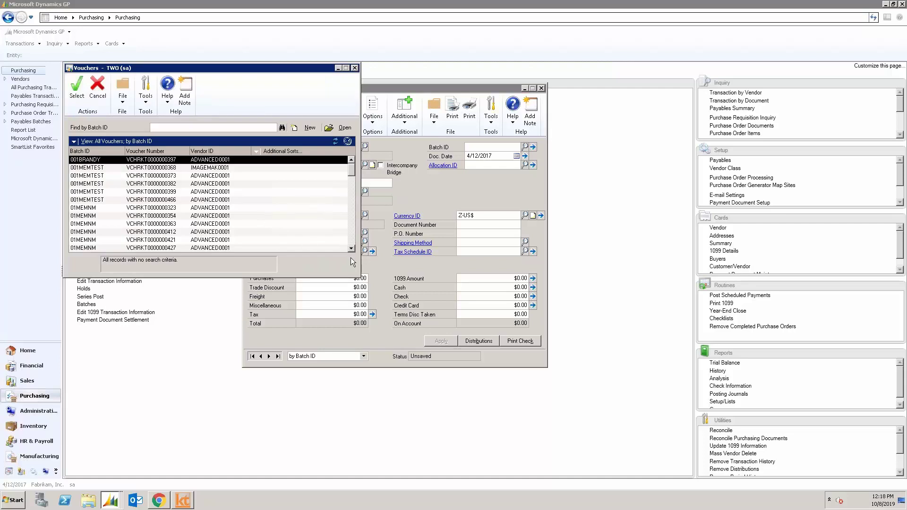
left_click(353, 248)
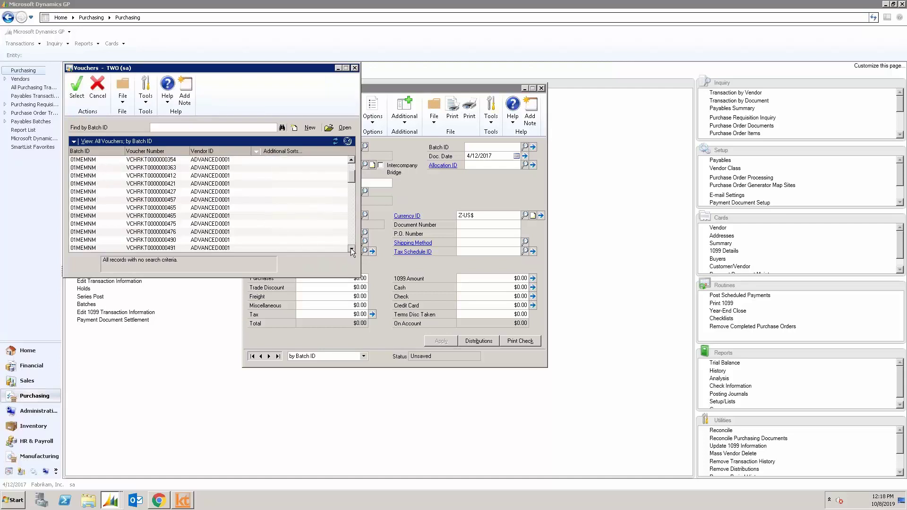
left_click(156, 231)
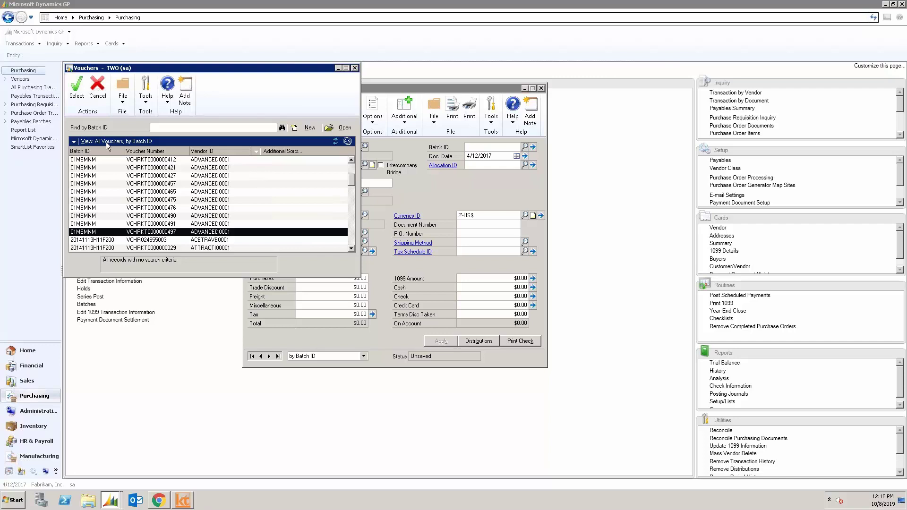
left_click(78, 87)
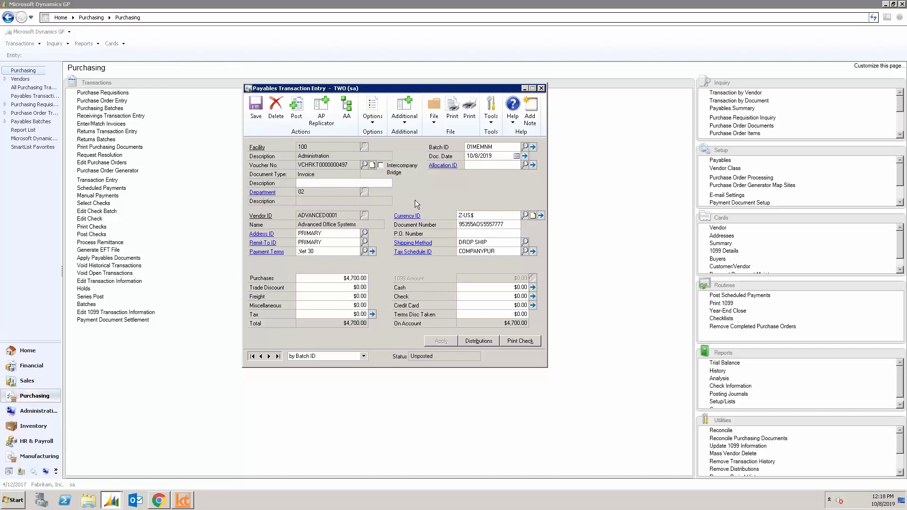
left_click(480, 341)
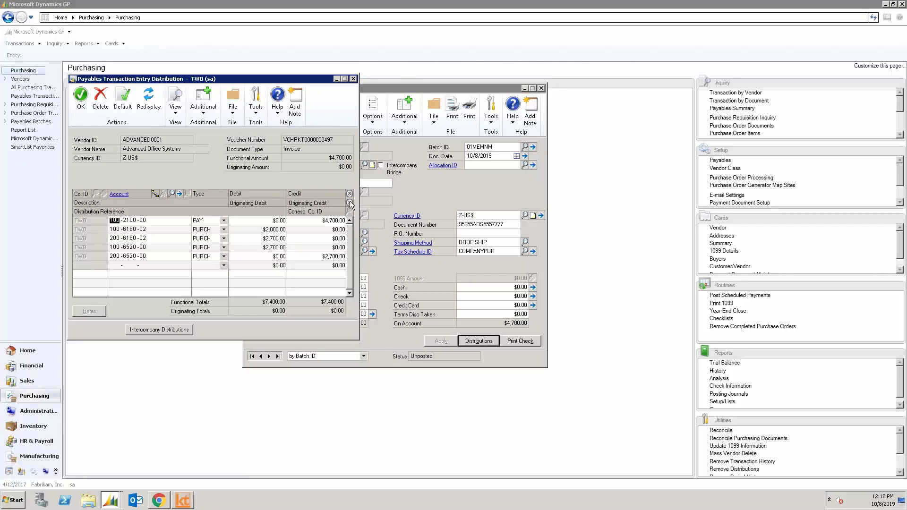
left_click(349, 203)
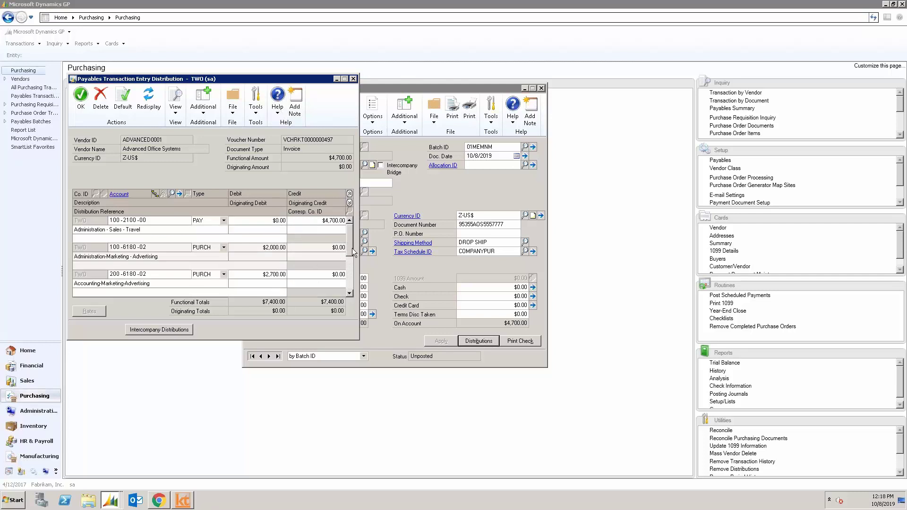
scroll(351, 262, "down", 1)
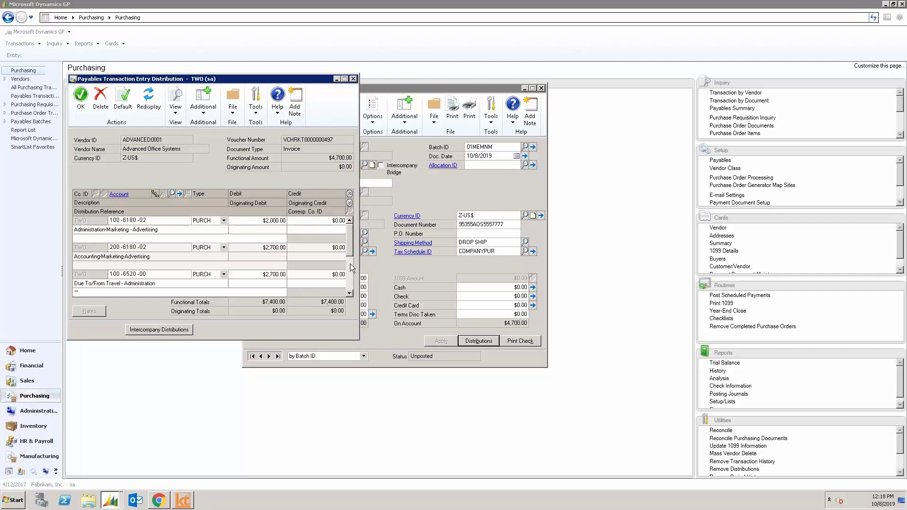
scroll(350, 259, "up", 1)
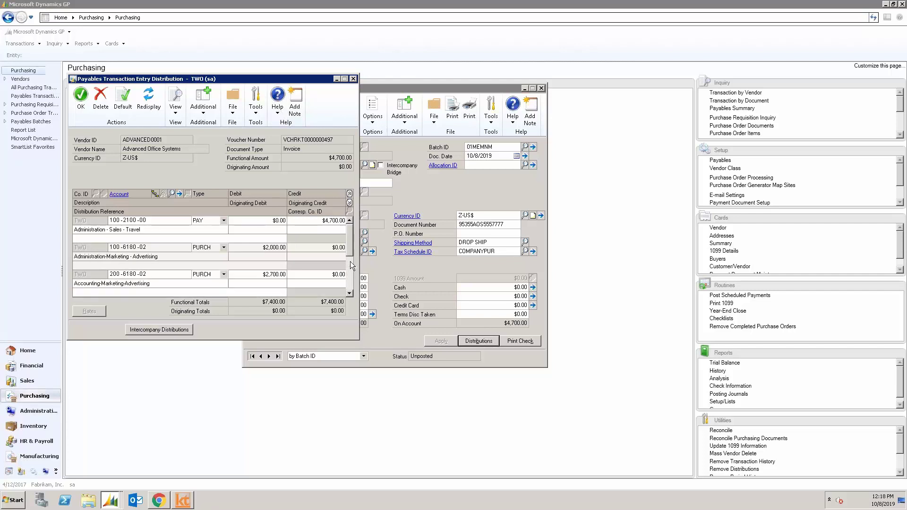
scroll(349, 251, "down", 3)
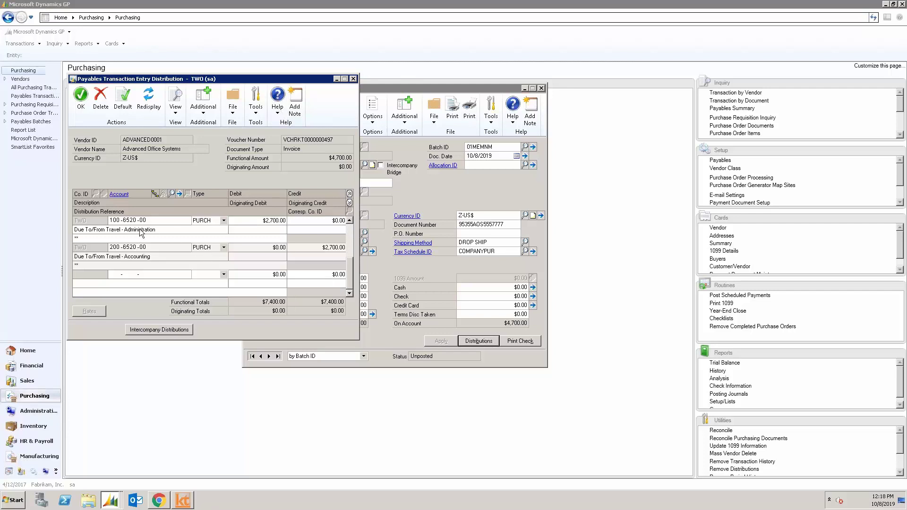
left_click(353, 78)
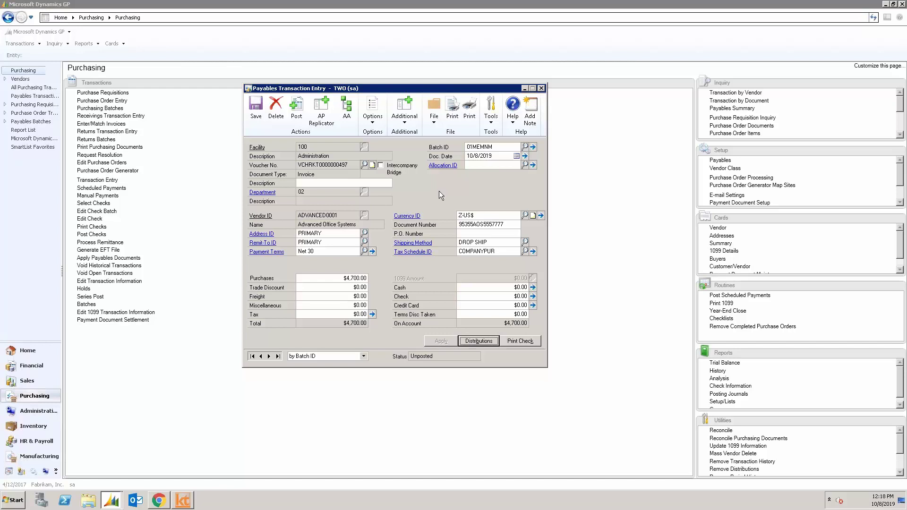
View the voucher's attached invoice 95355AOS PDF in Adobe Reader, then close it
left_click(404, 118)
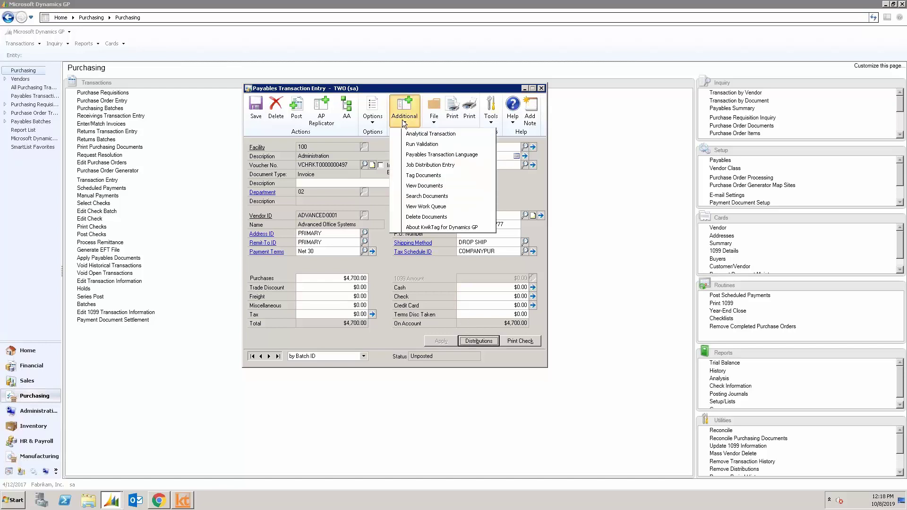
left_click(412, 187)
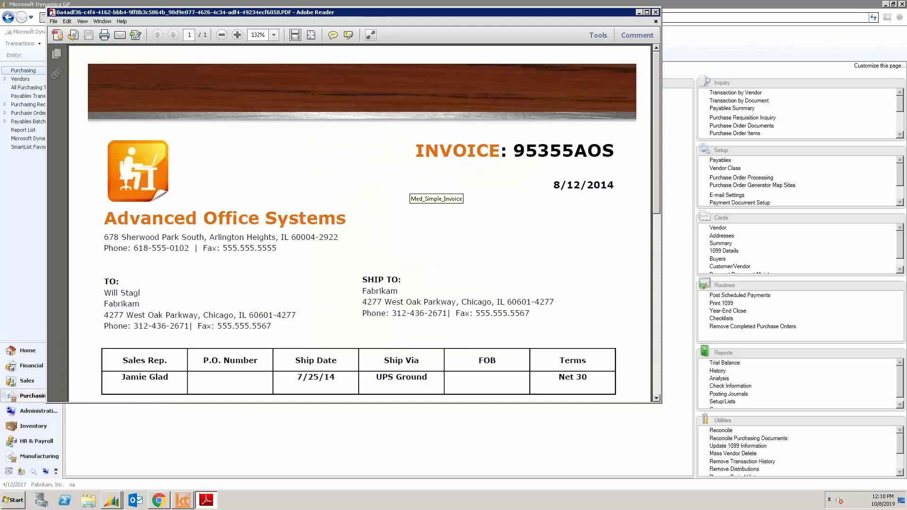
left_click(656, 13)
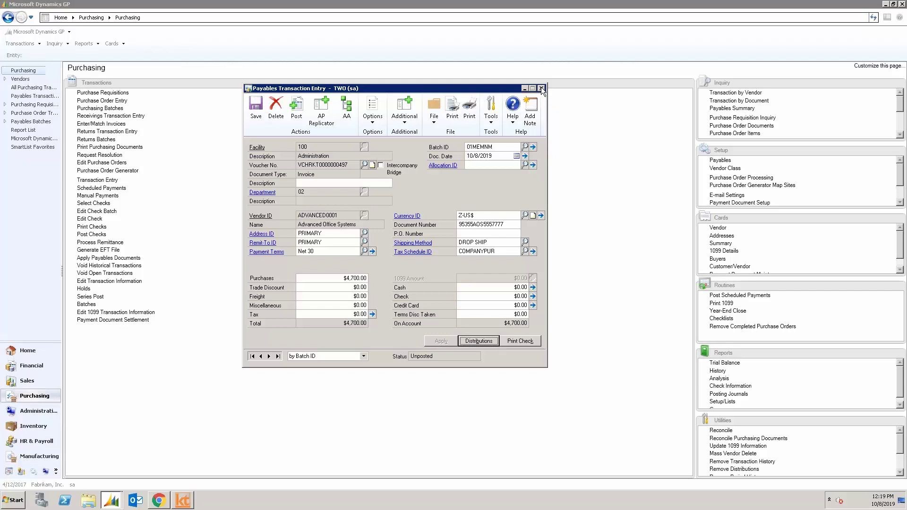
left_click(255, 111)
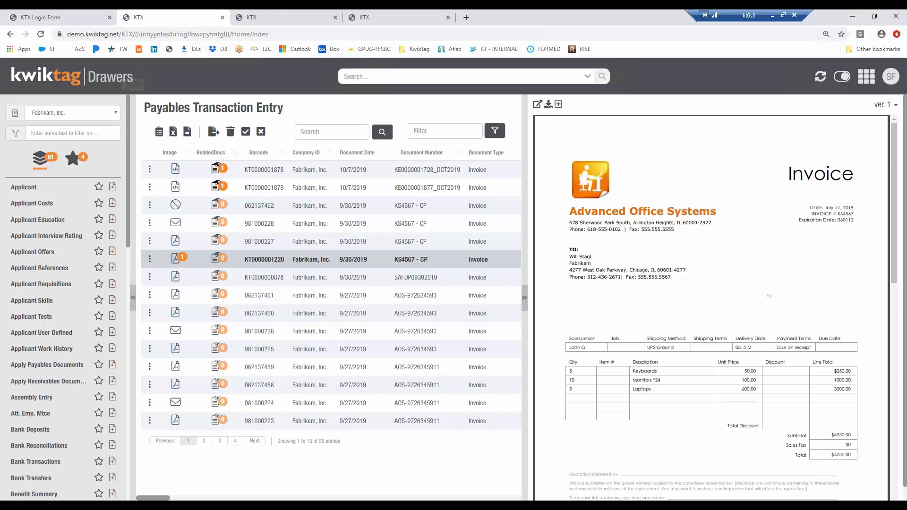
Open the KwikTag App Menu showing Drawers, Cases, Tasks, Reports, Reconcile and Kwik Expense
left_click_drag(129, 224, 117, 192)
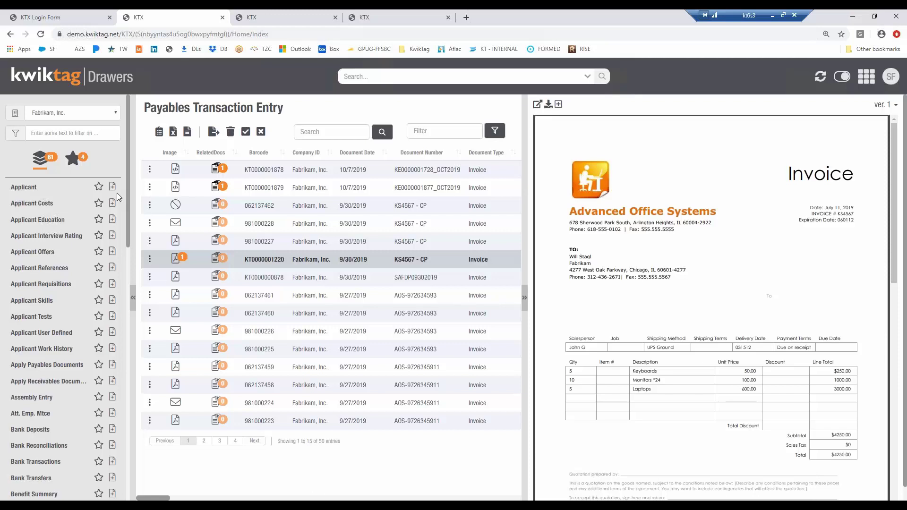
left_click(868, 81)
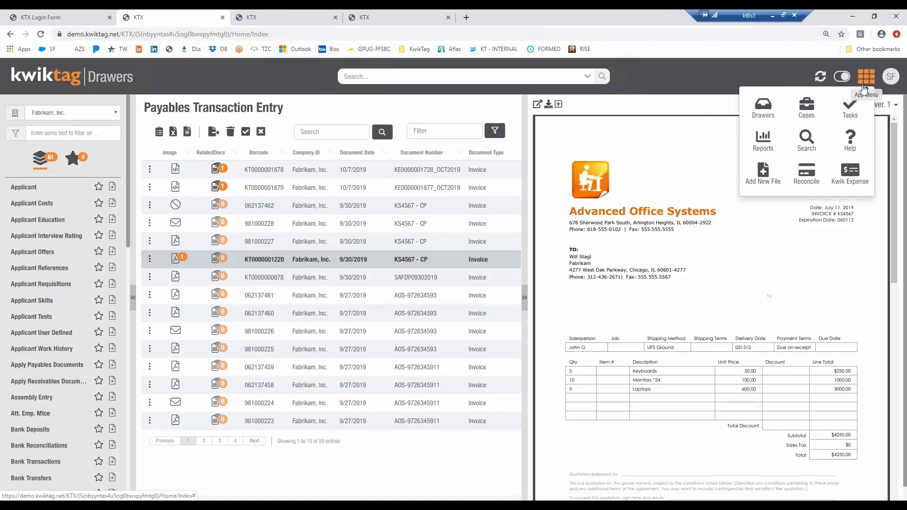
Open the Reconcile module and pick the employee's AMEX card from the Credit Card list
left_click(811, 178)
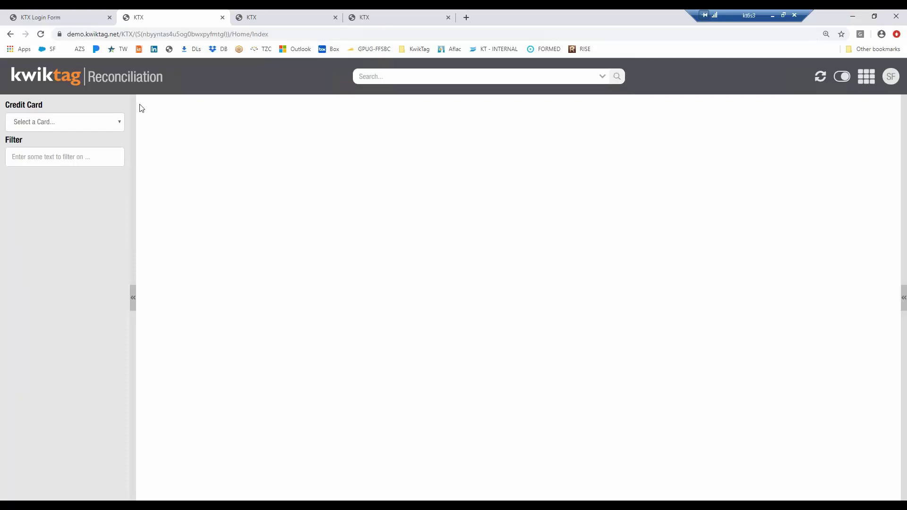
left_click(121, 123)
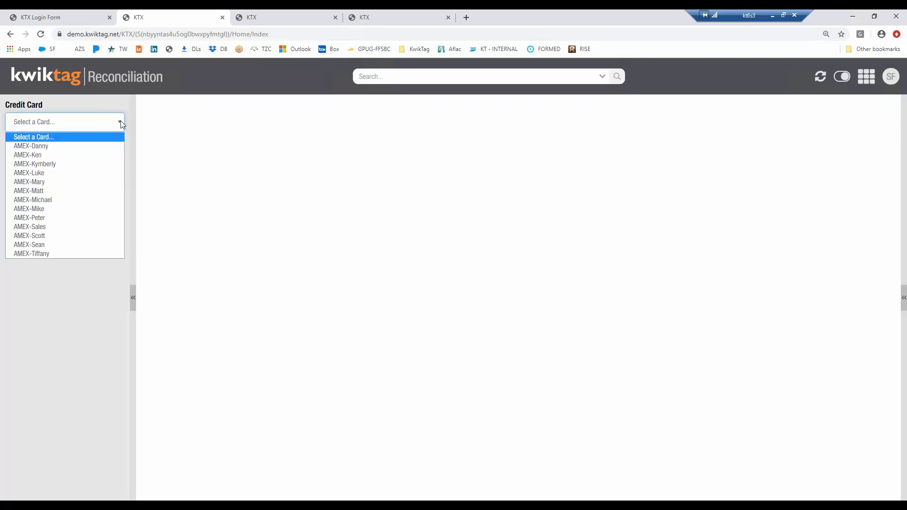
left_click(155, 130)
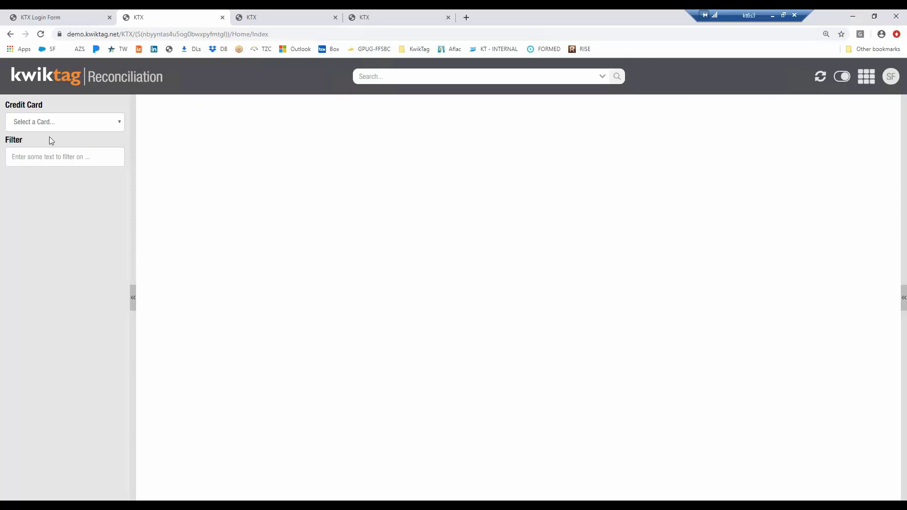
left_click(120, 123)
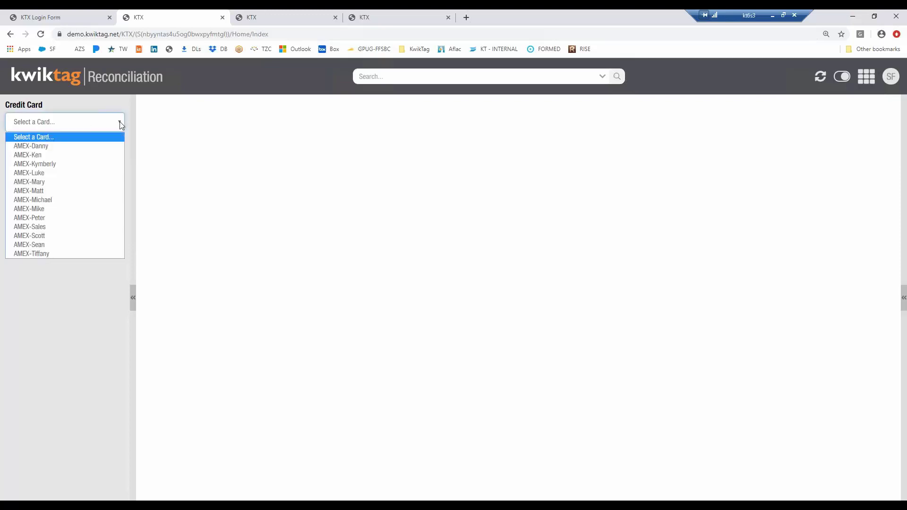
left_click(175, 154)
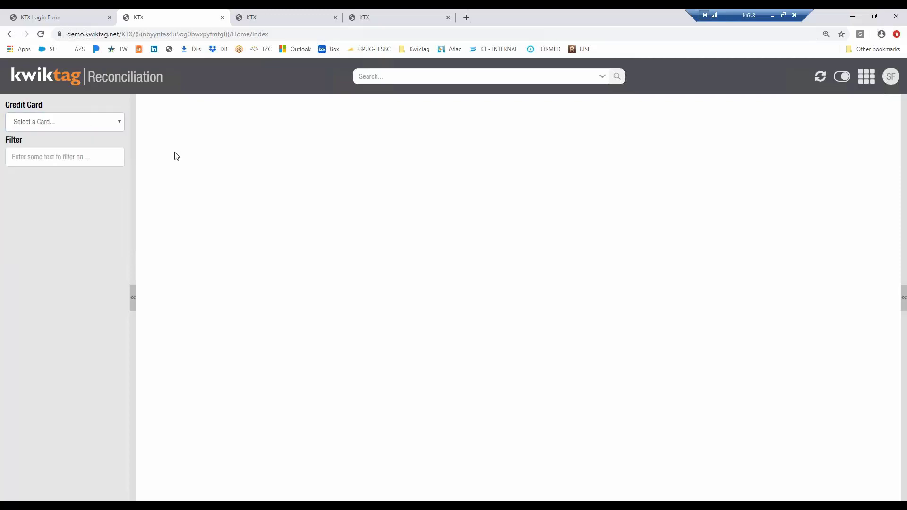
left_click(120, 125)
left_click(48, 246)
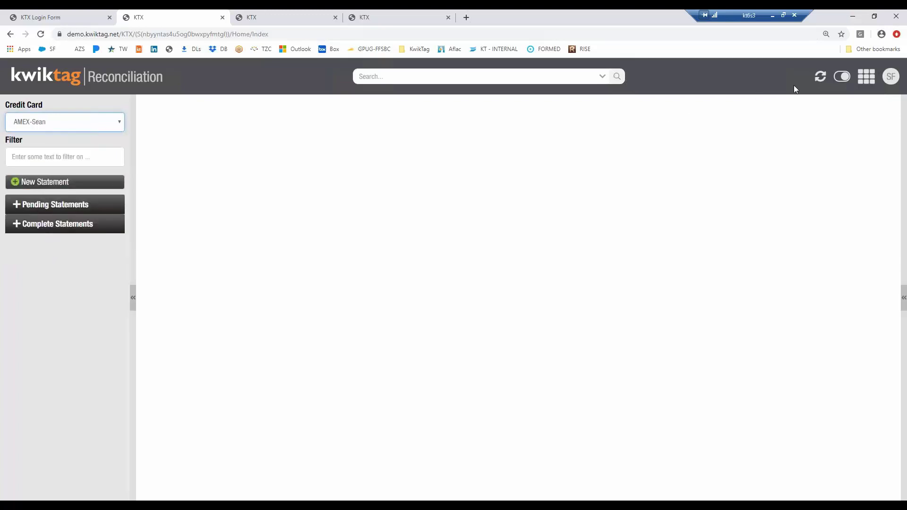
Reload the Reconcile module and select the employee's AMEX card again
left_click(866, 77)
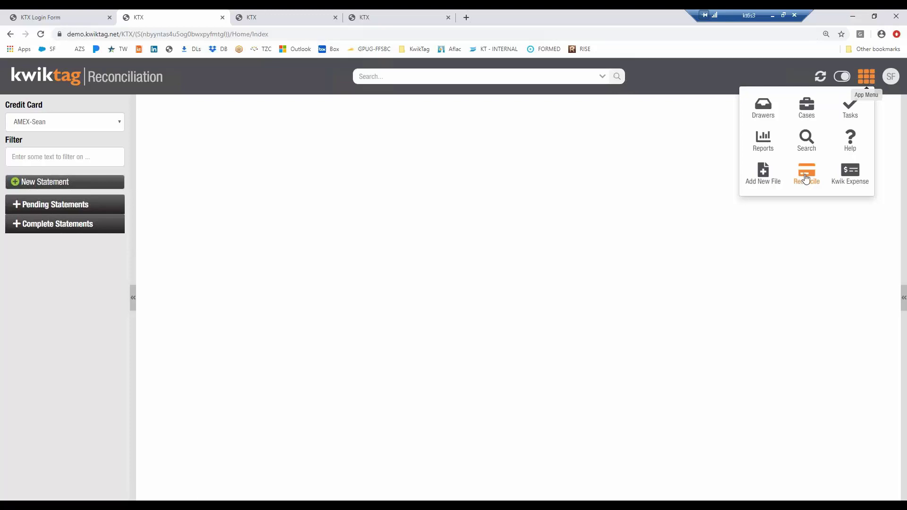
left_click(805, 179)
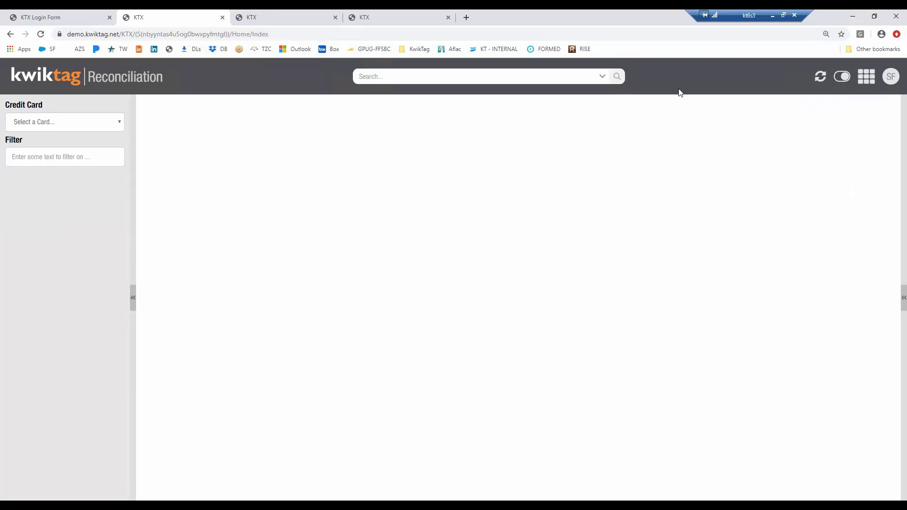
left_click(866, 77)
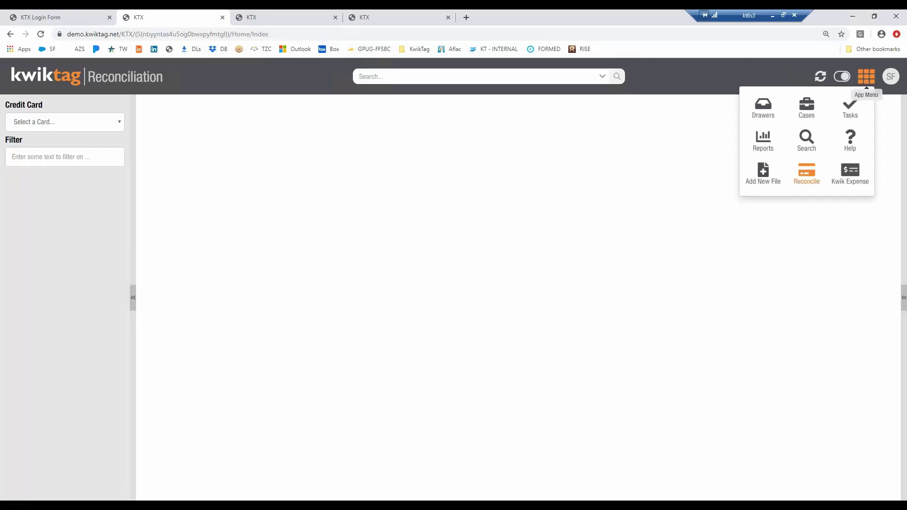
left_click(121, 124)
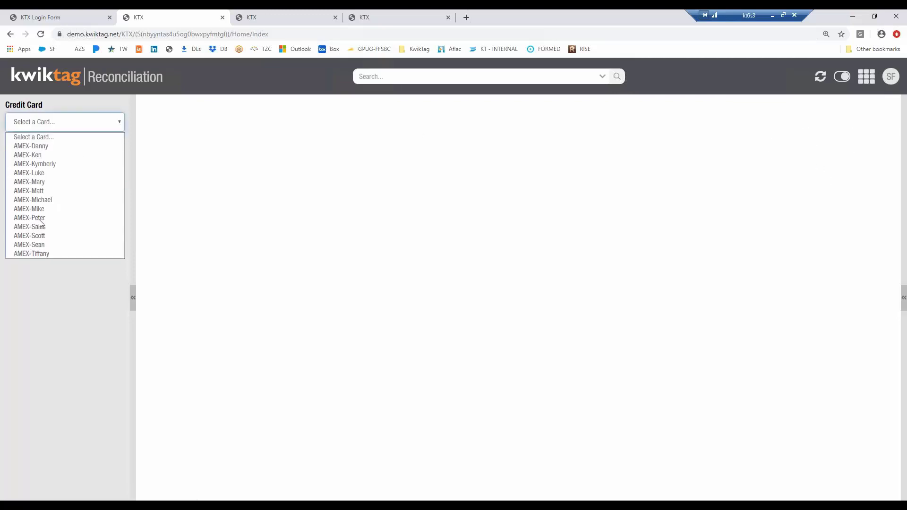
left_click(50, 245)
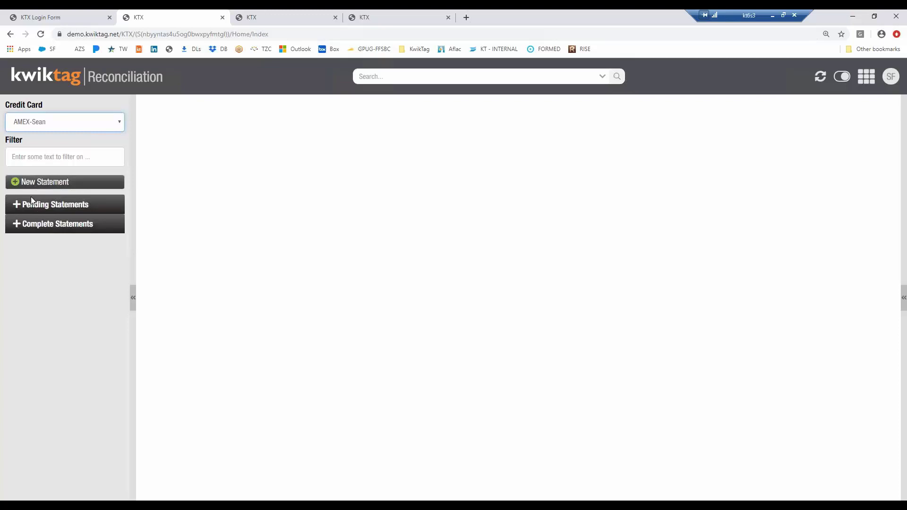
left_click(17, 184)
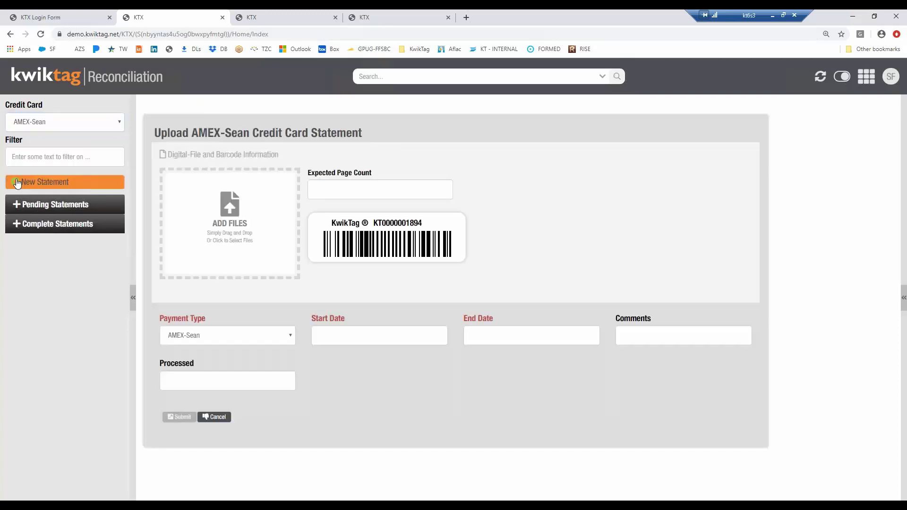
left_click(234, 217)
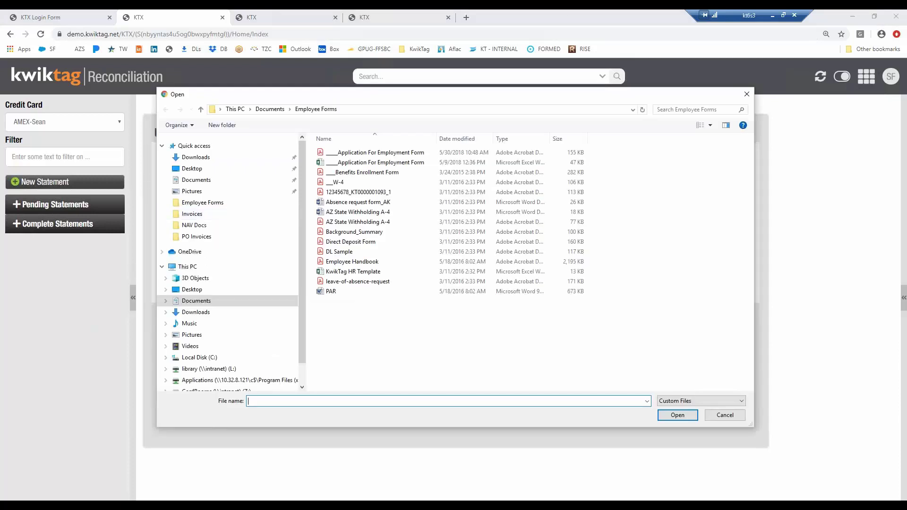
left_click(723, 416)
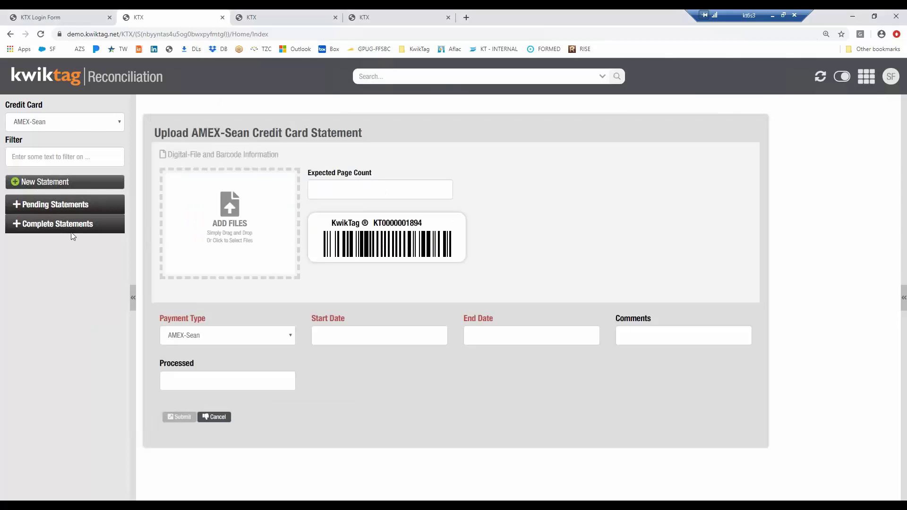
left_click(48, 205)
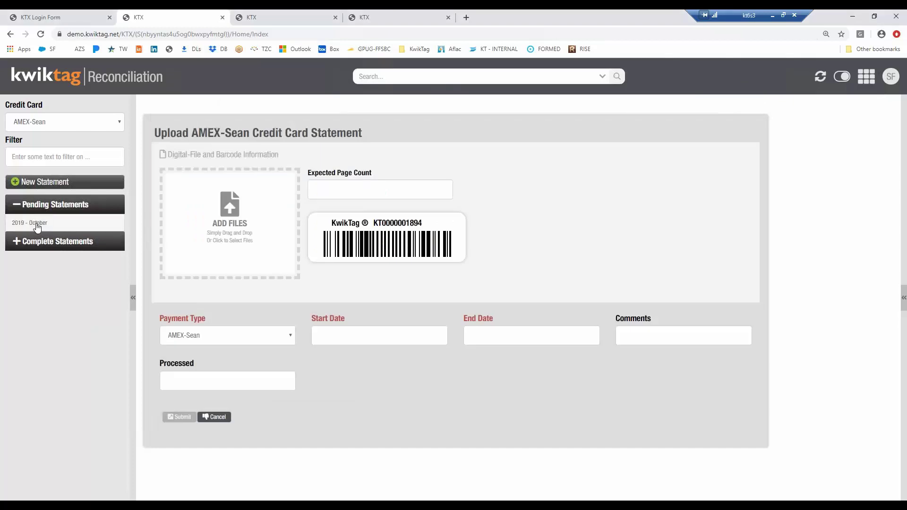
Open the 2019 - October statement, select its restaurant and airline charges, and open its actions menu
left_click(37, 228)
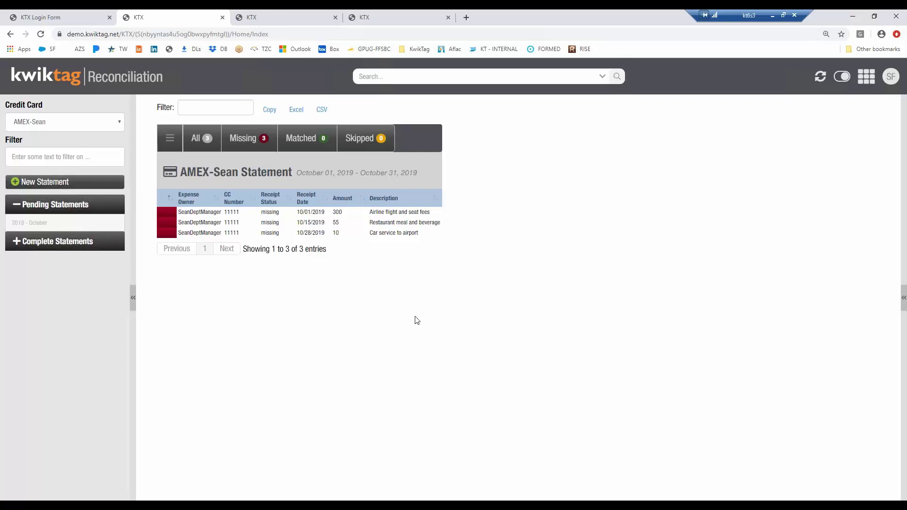
left_click(222, 223)
left_click(297, 213)
left_click(171, 139)
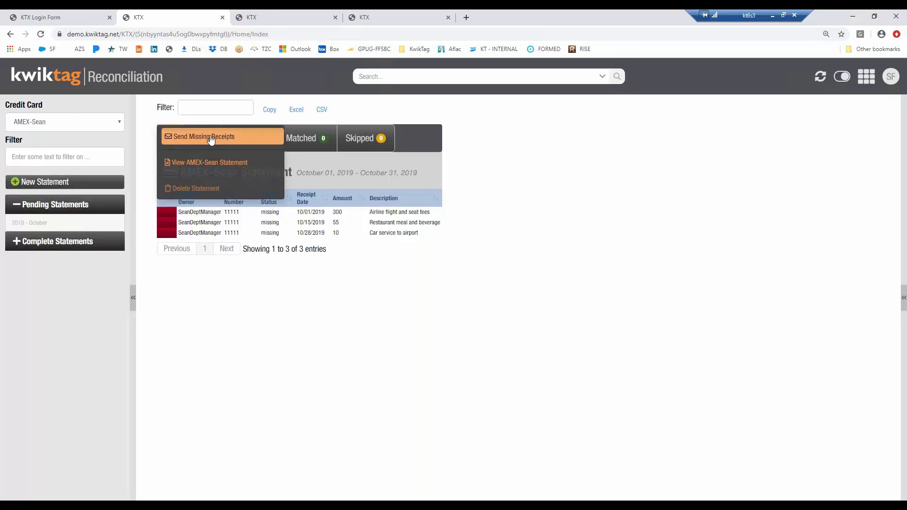
Send a missing-receipts request email for the AMEX October statement
left_click(211, 138)
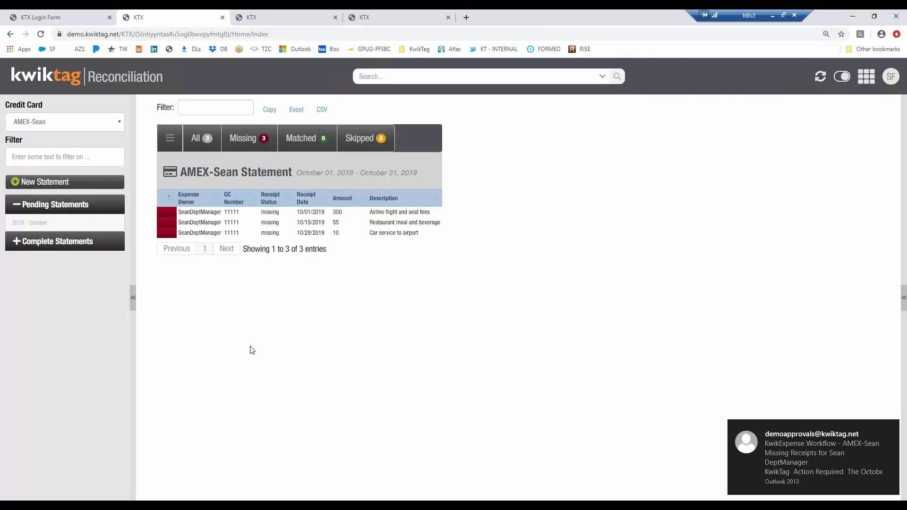
View the KwikExpense Workflow missing-receipts email in Outlook, then close it
left_click(781, 458)
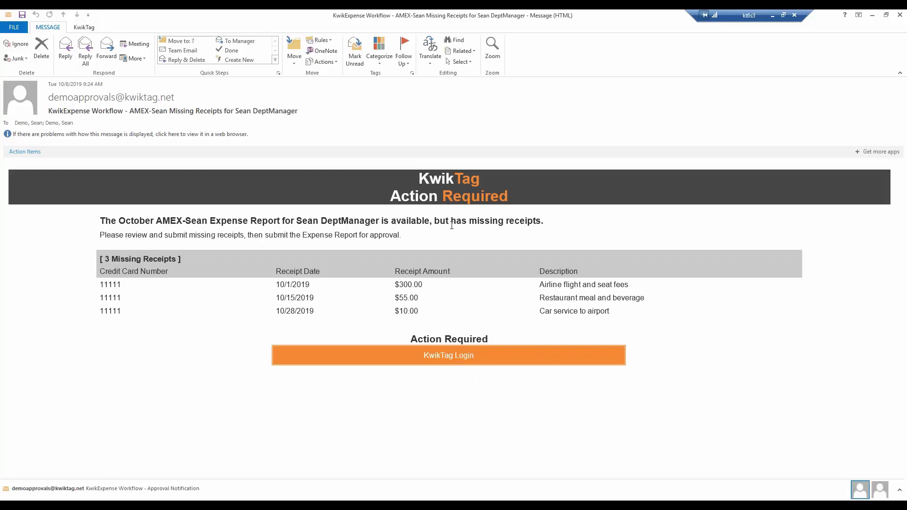
left_click(899, 16)
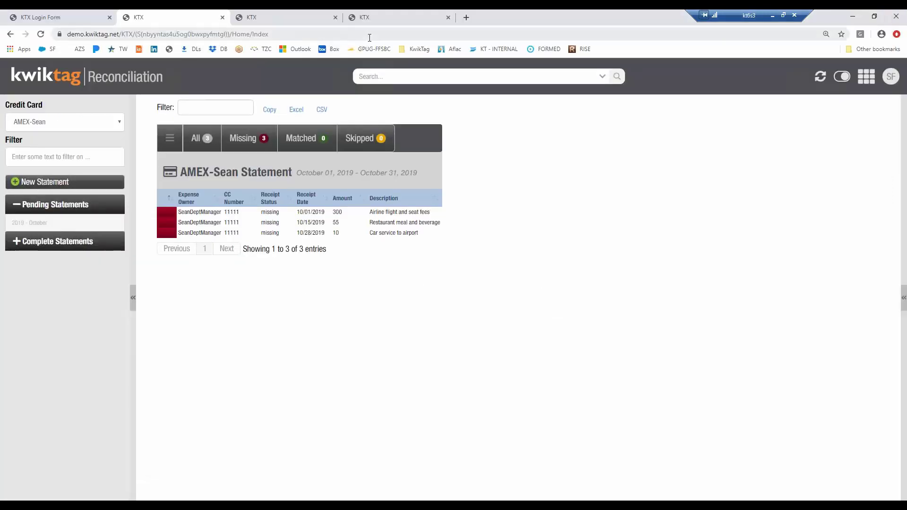
Preview the receipt images for 981000211, 981000210 and 981000209 in KwikExpense Incomplete Receipts
left_click(284, 17)
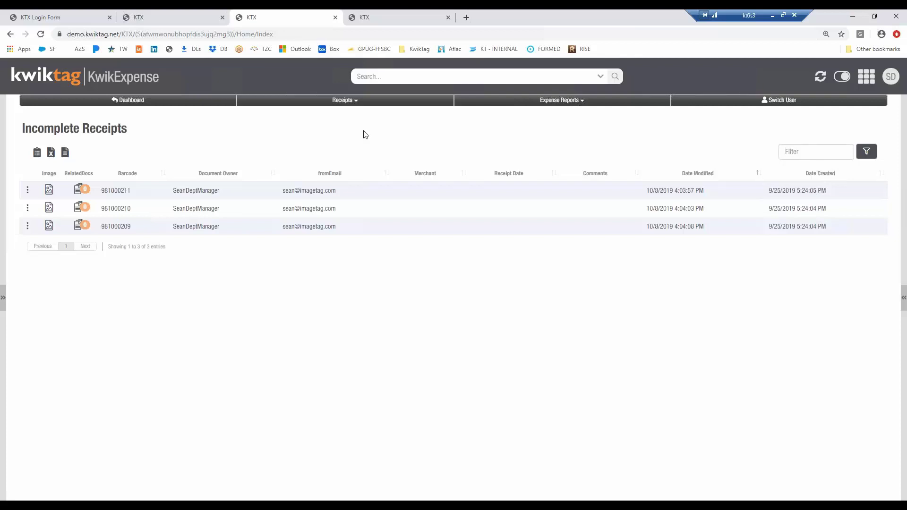
left_click(364, 190)
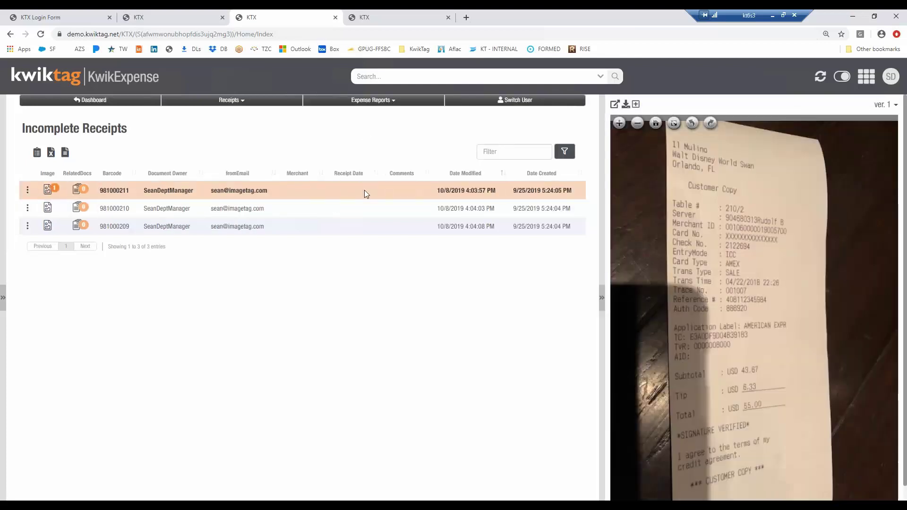
left_click(355, 213)
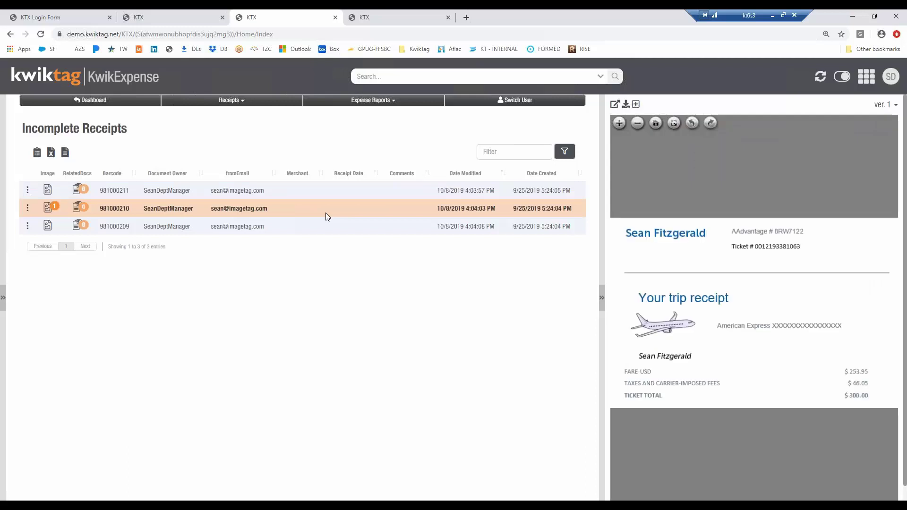
left_click(321, 228)
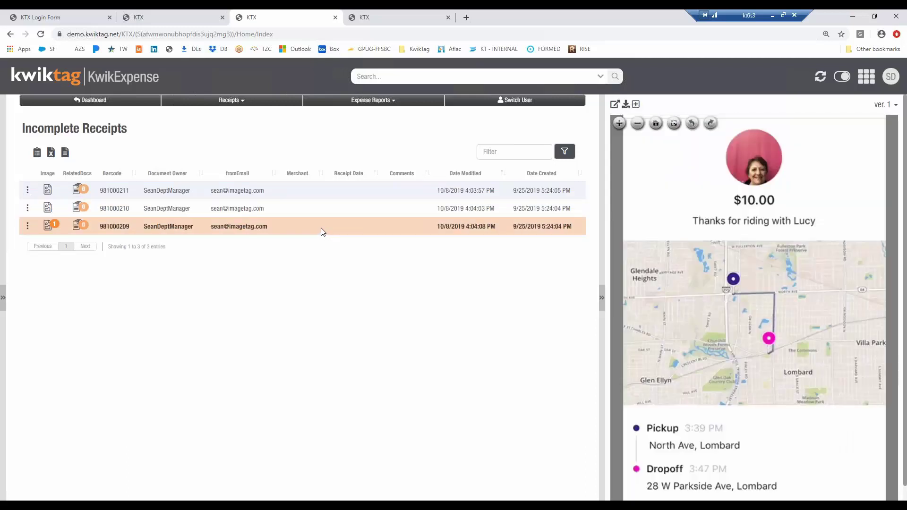
left_click(281, 194)
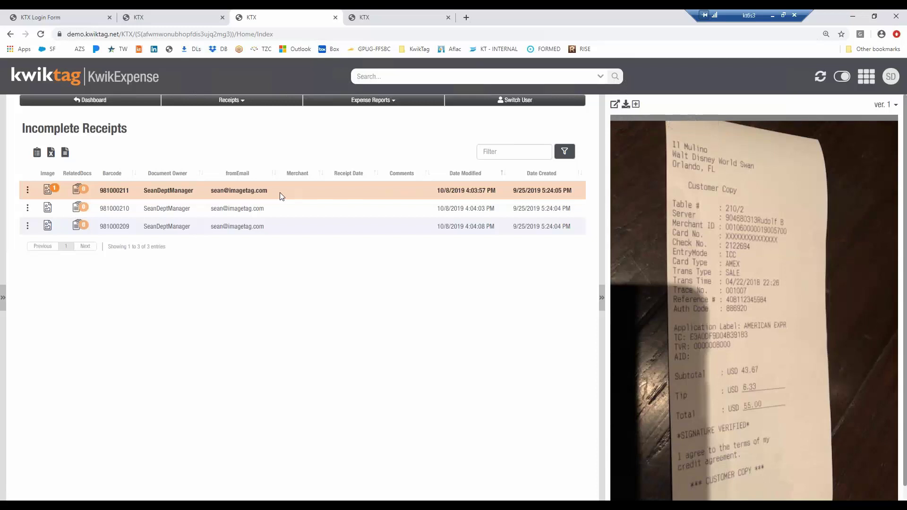
Add receipt data for 981000211 with department Sales, expense type Travel and the AMEX card
left_click(27, 191)
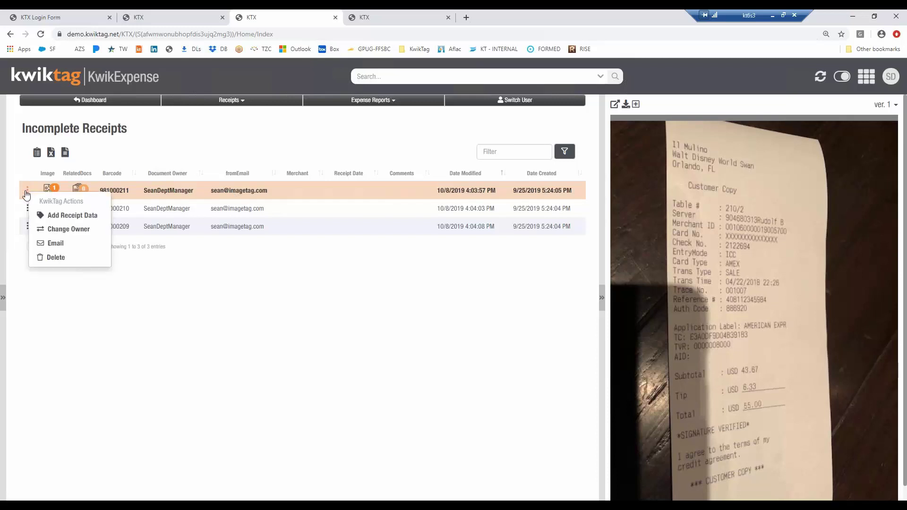
left_click(82, 215)
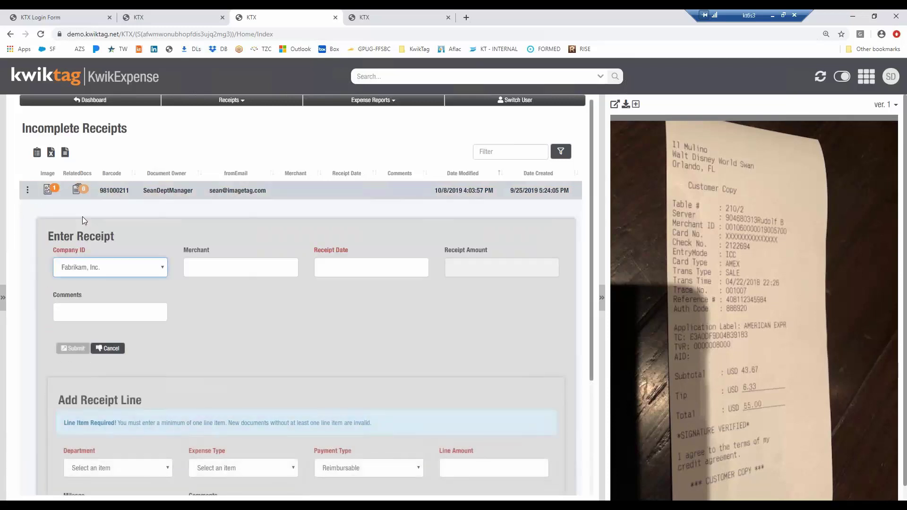
scroll(85, 259, "down", 3)
left_click(87, 309)
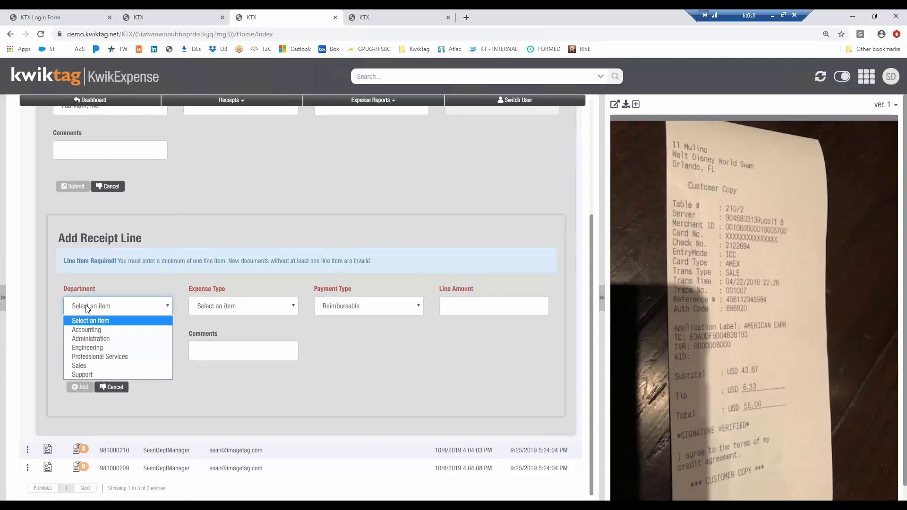
left_click(92, 366)
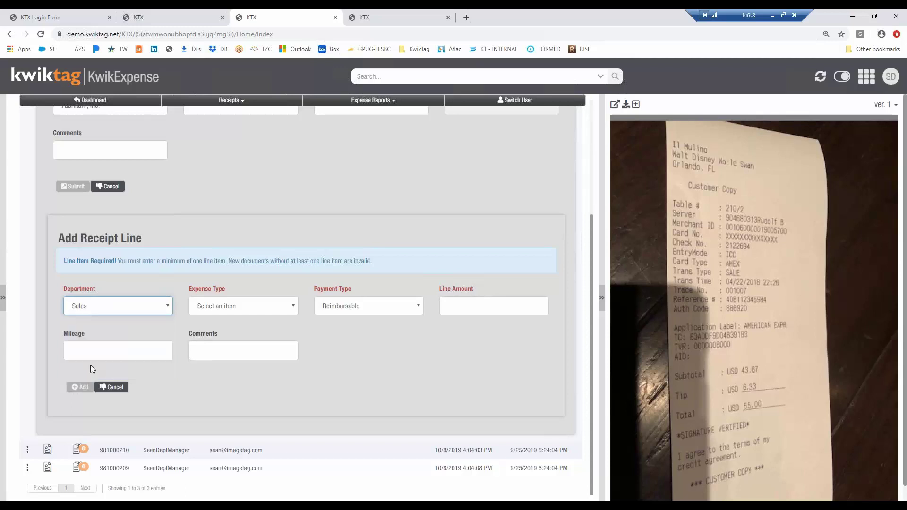
key("Tab")
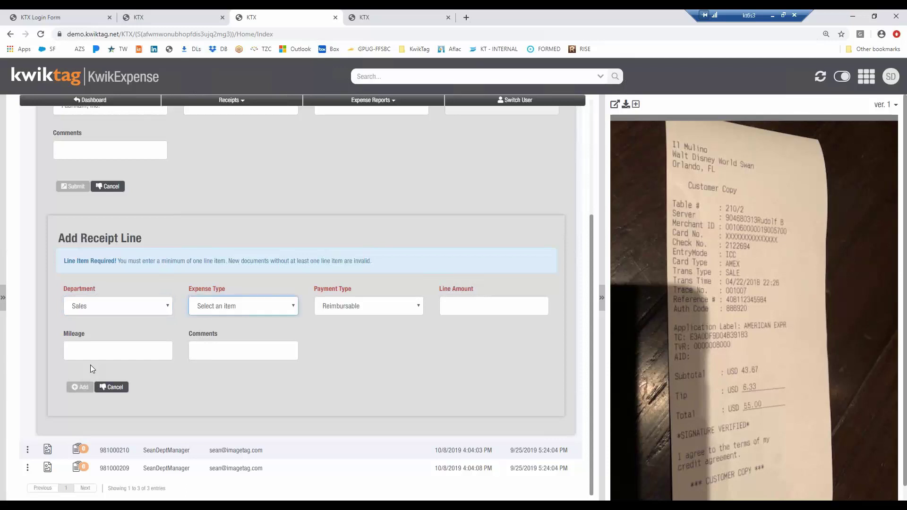
type("trav")
key("Tab")
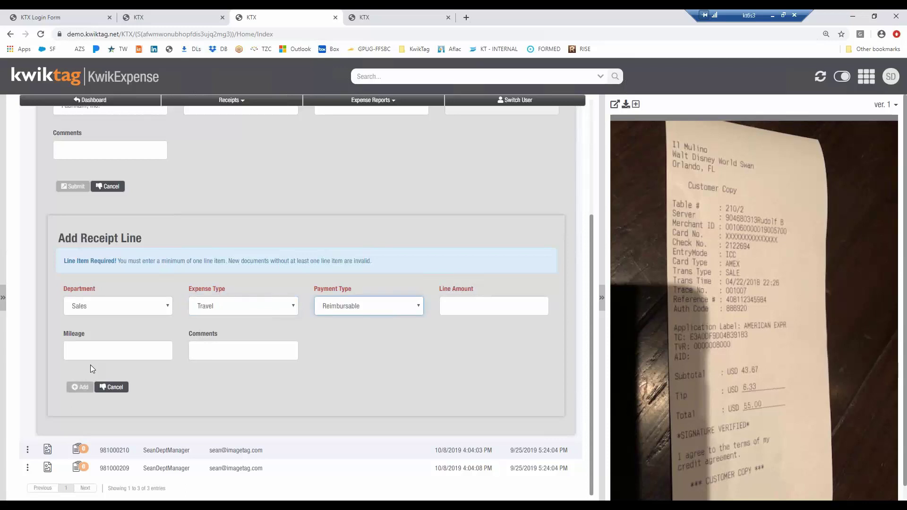
left_click(419, 307)
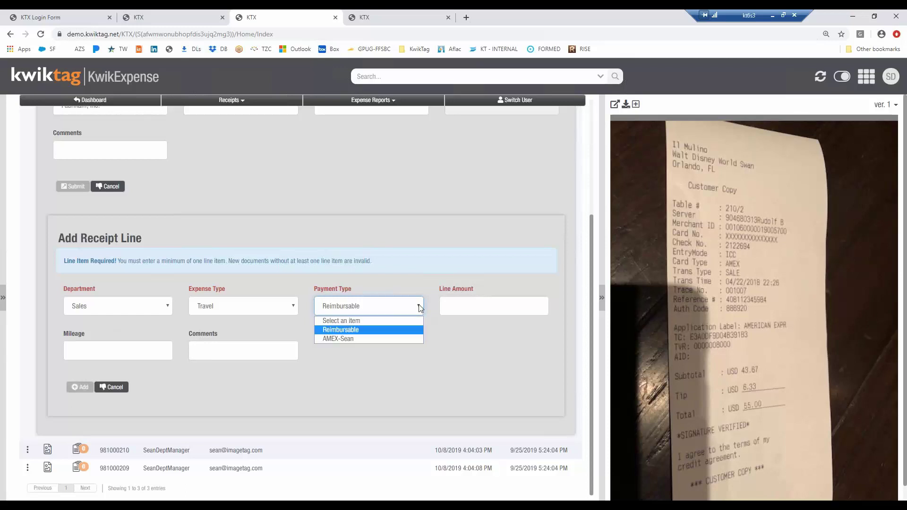
left_click(358, 339)
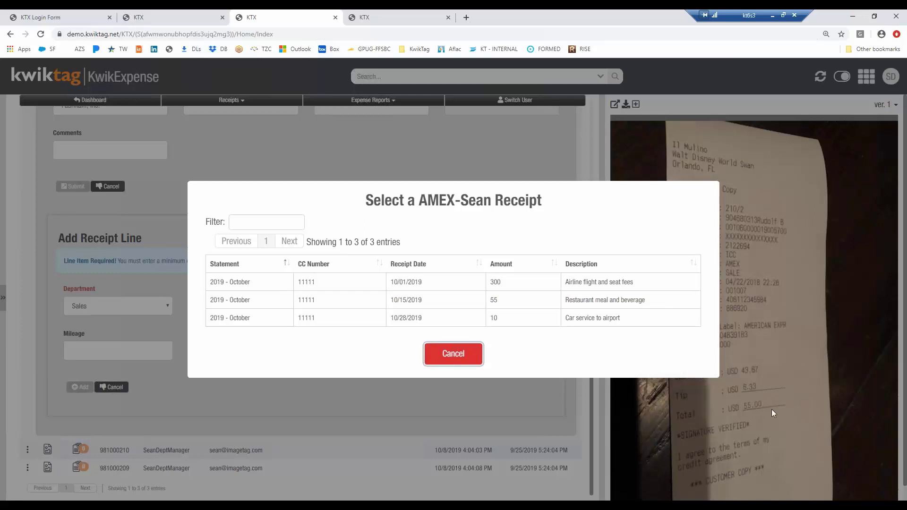
Match the 10/15/2019 restaurant charge, add the 55.00 line and submit receipt 981000211
left_click(435, 304)
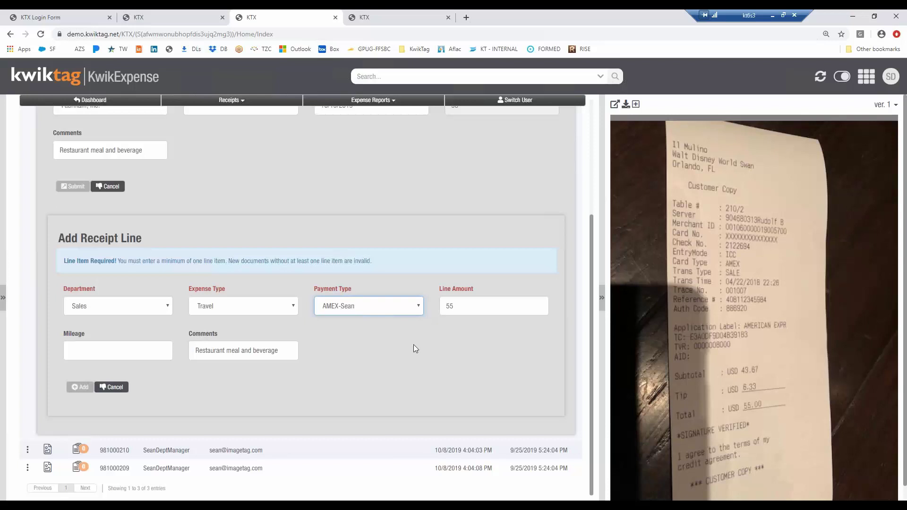
scroll(423, 355, "up", 1)
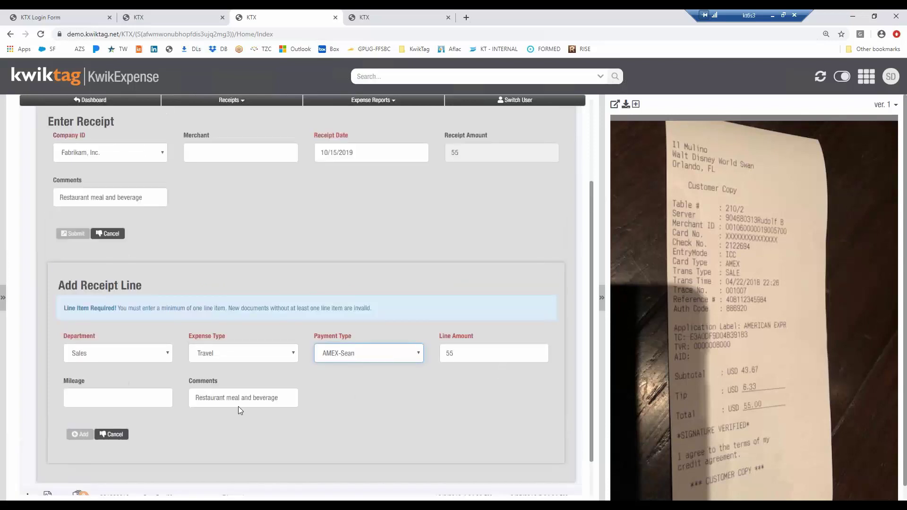
scroll(334, 274, "up", 3)
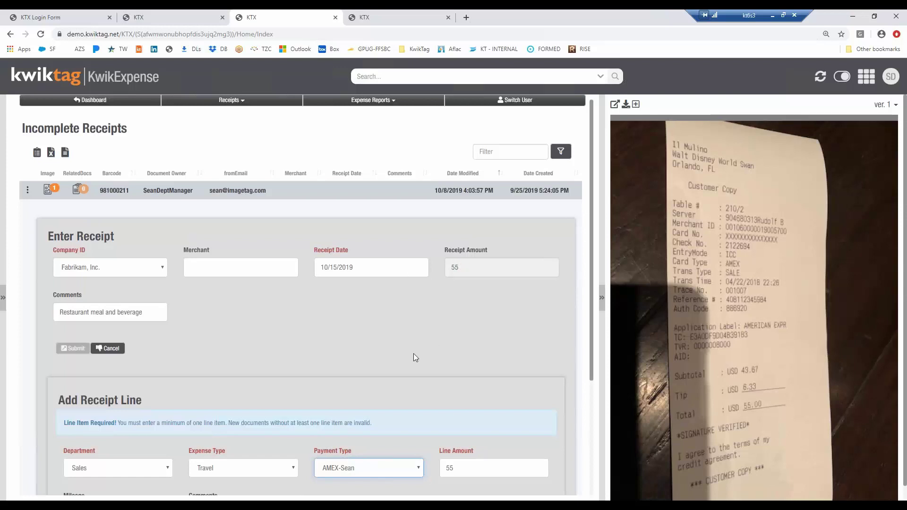
scroll(414, 355, "down", 2)
scroll(415, 357, "down", 2)
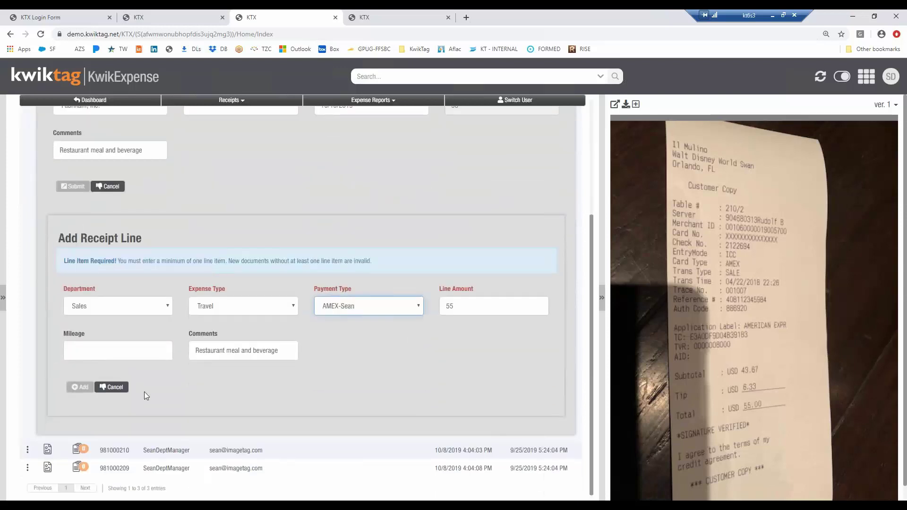
key("Tab")
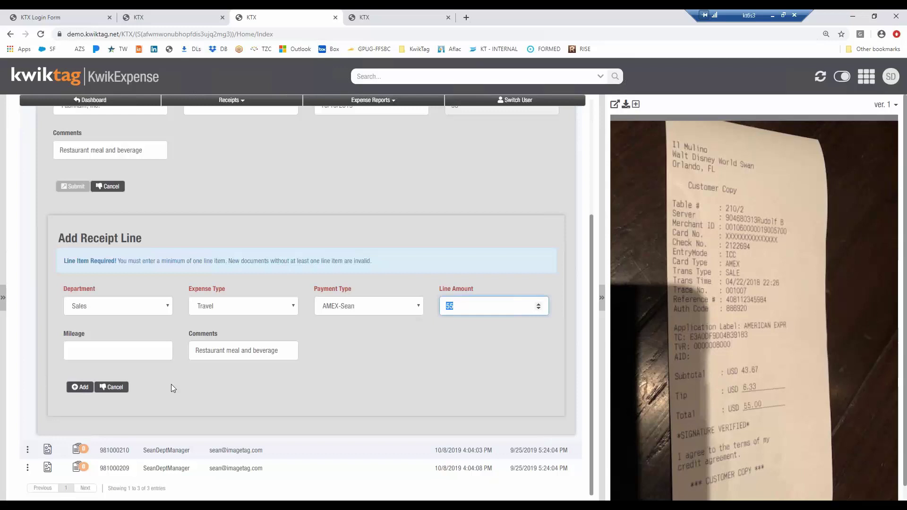
left_click(77, 389)
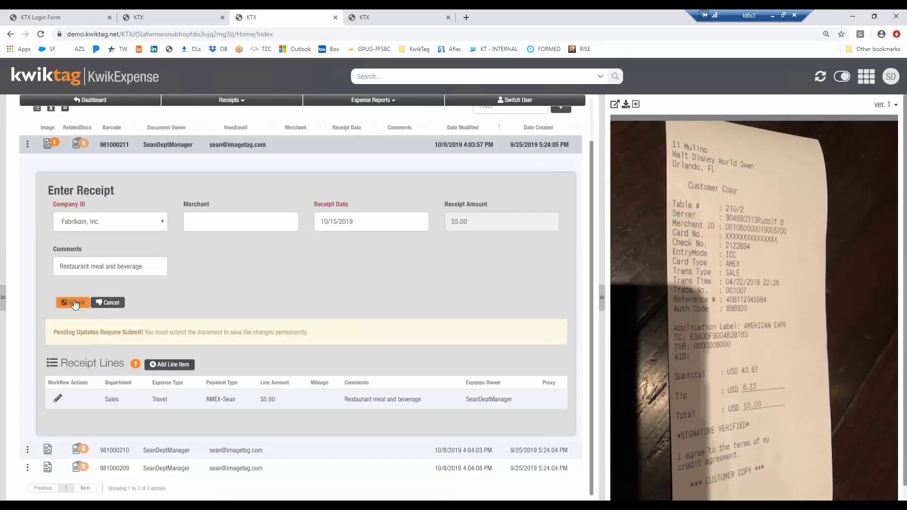
left_click(72, 301)
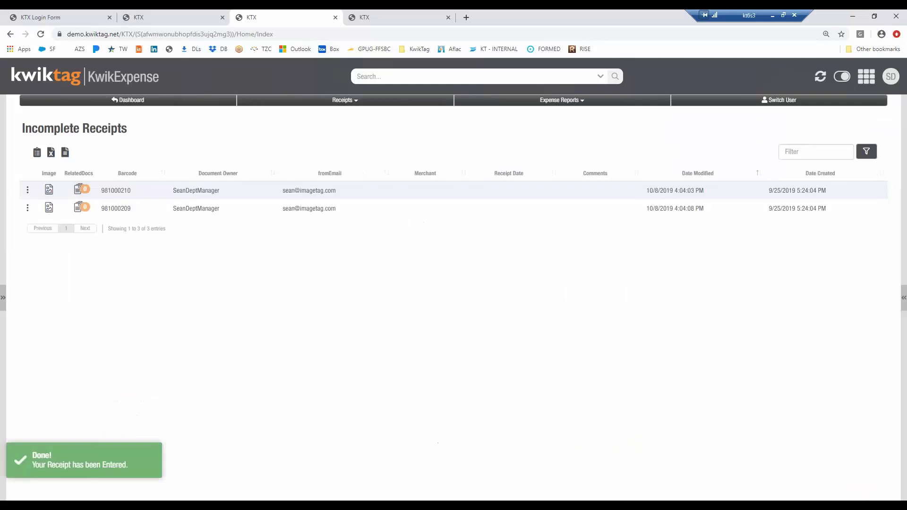
left_click(27, 194)
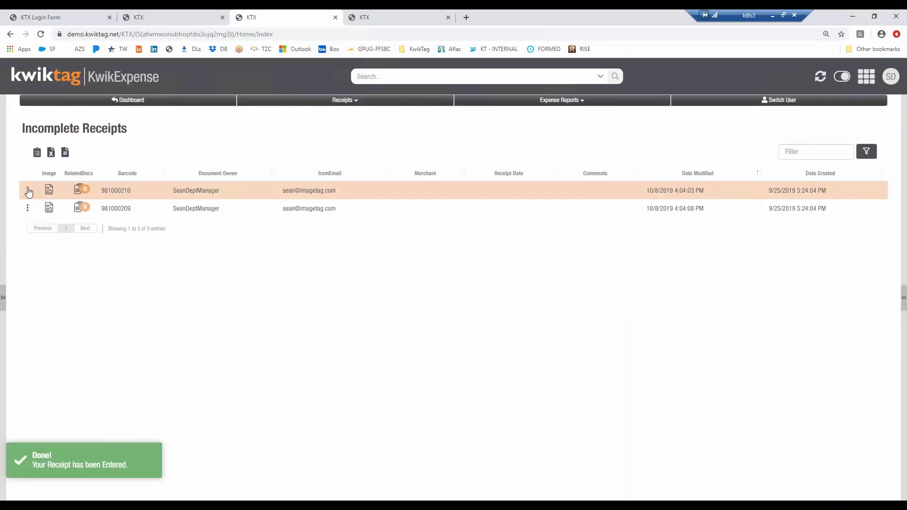
Start receipt 981000210's data with department Sales, expense type Travel and the AMEX card
left_click(27, 190)
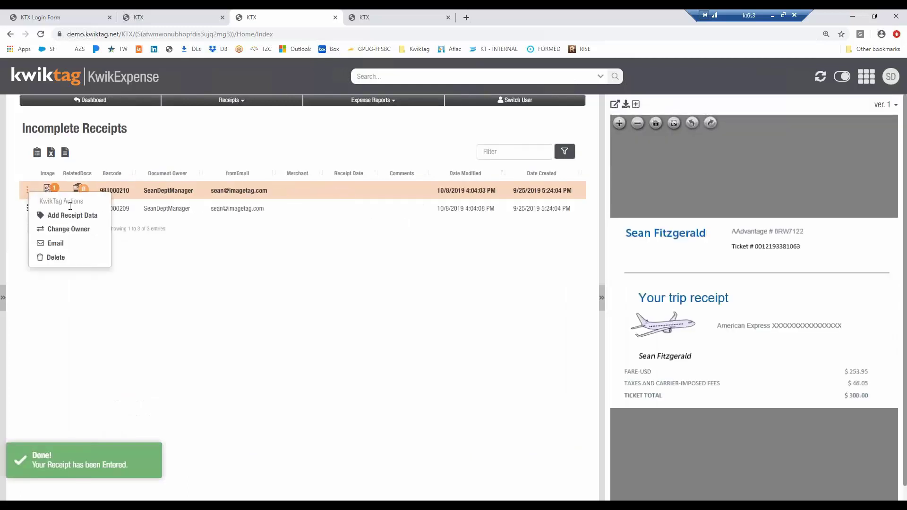
left_click(73, 216)
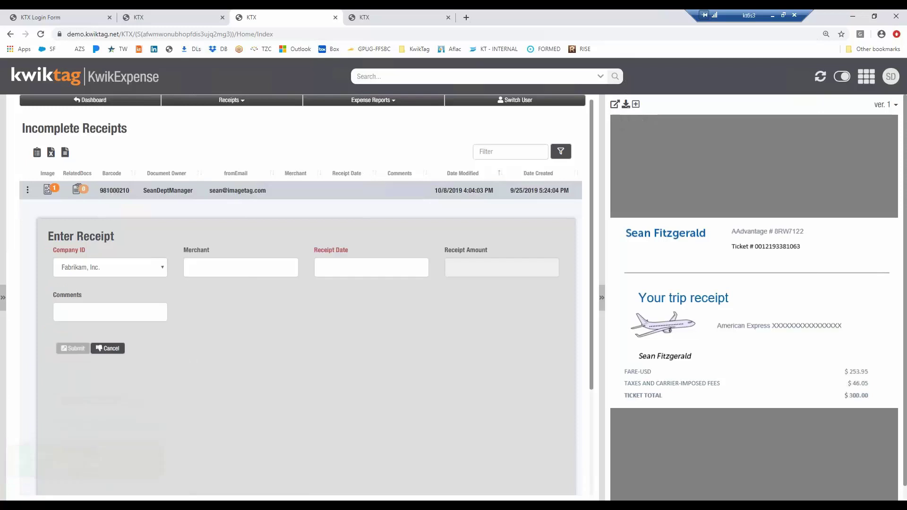
left_click(82, 470)
scroll(82, 470, "down", 3)
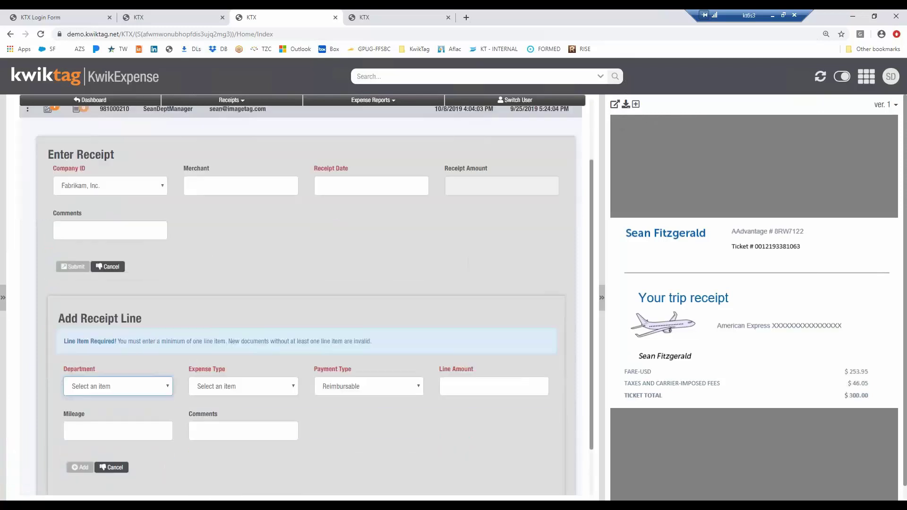
left_click(92, 325)
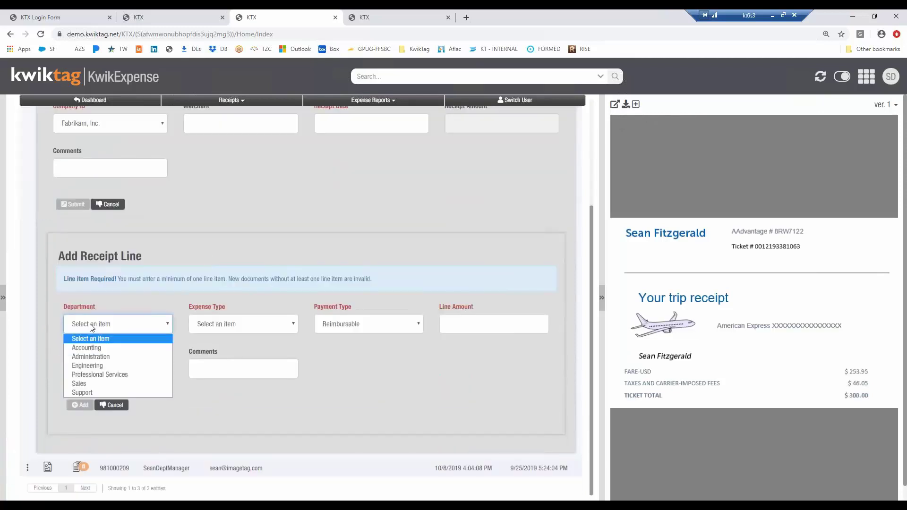
key("s")
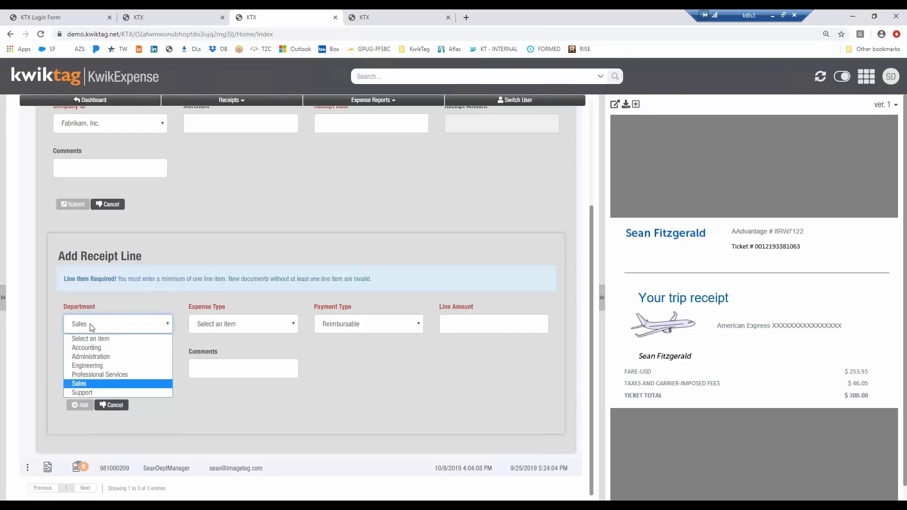
key("Return")
key("Tab")
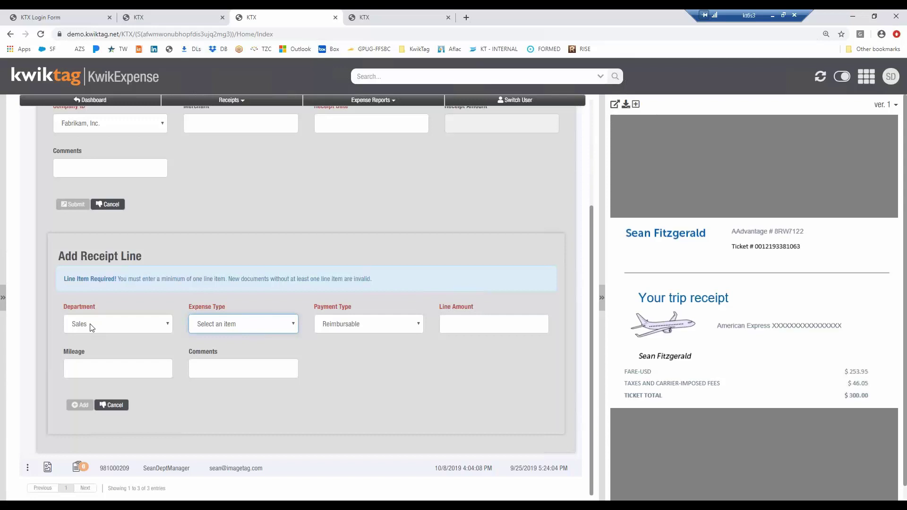
type("trav")
key("Tab")
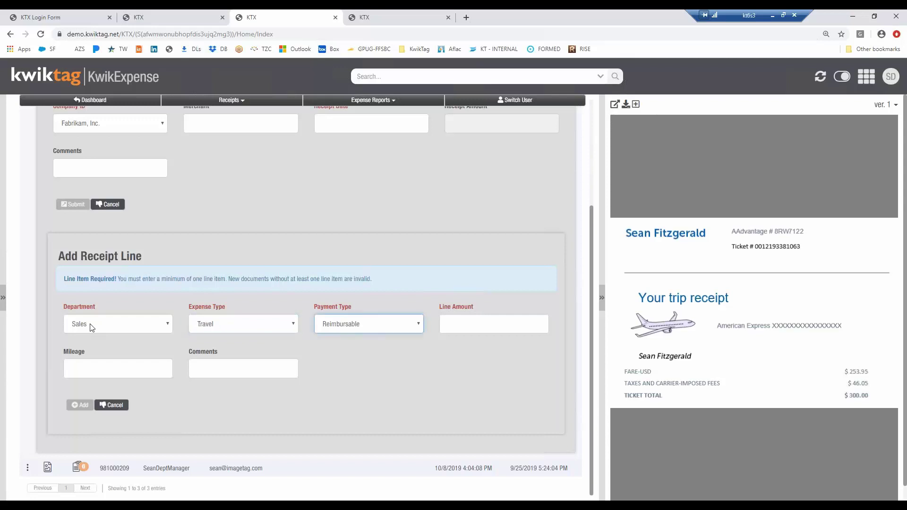
type("a")
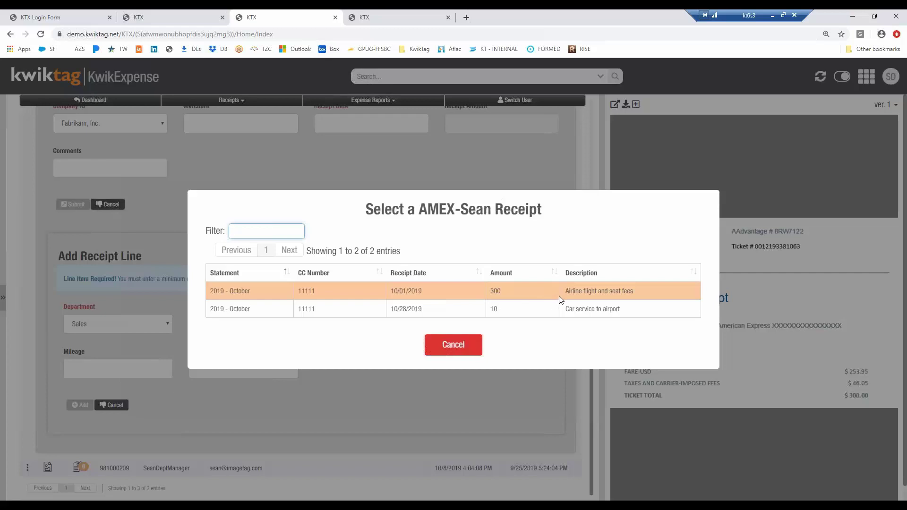
Match the 10/01/2019 airline charge, add the $300 line and submit receipt 981000210
left_click(520, 292)
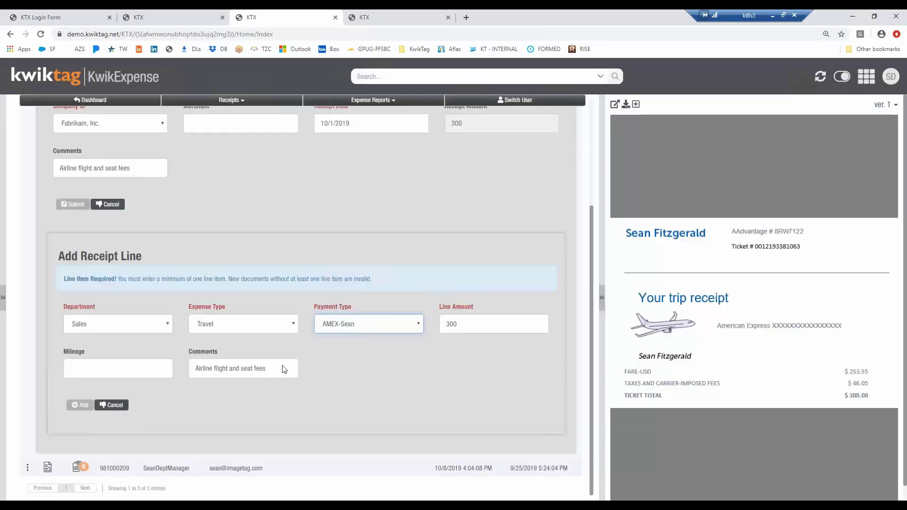
left_click(78, 406)
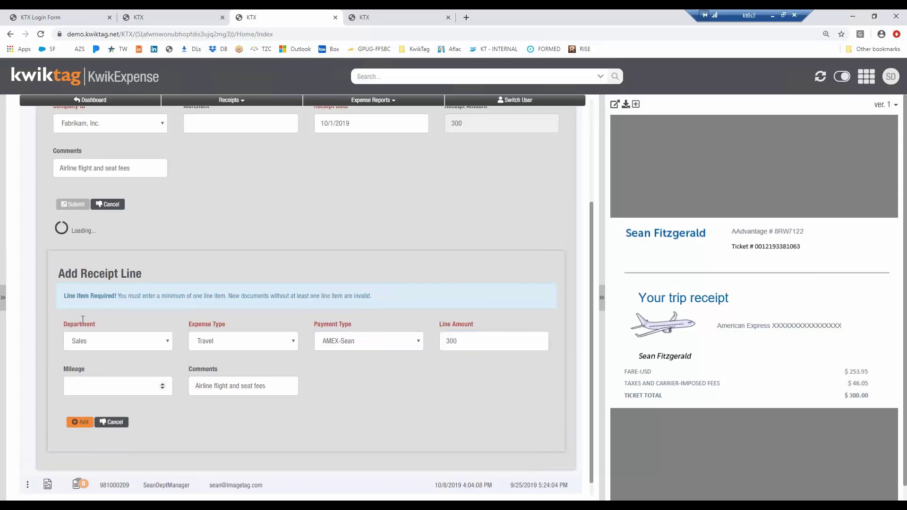
left_click(73, 321)
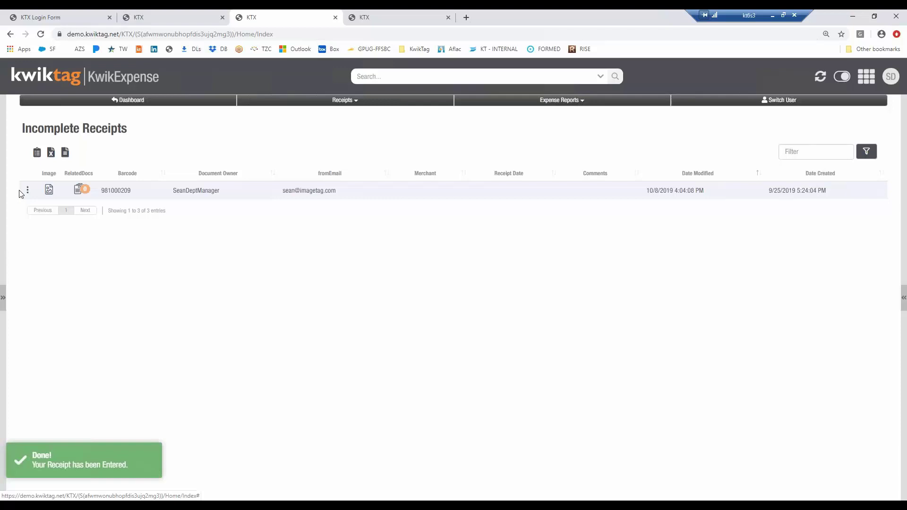
left_click(29, 194)
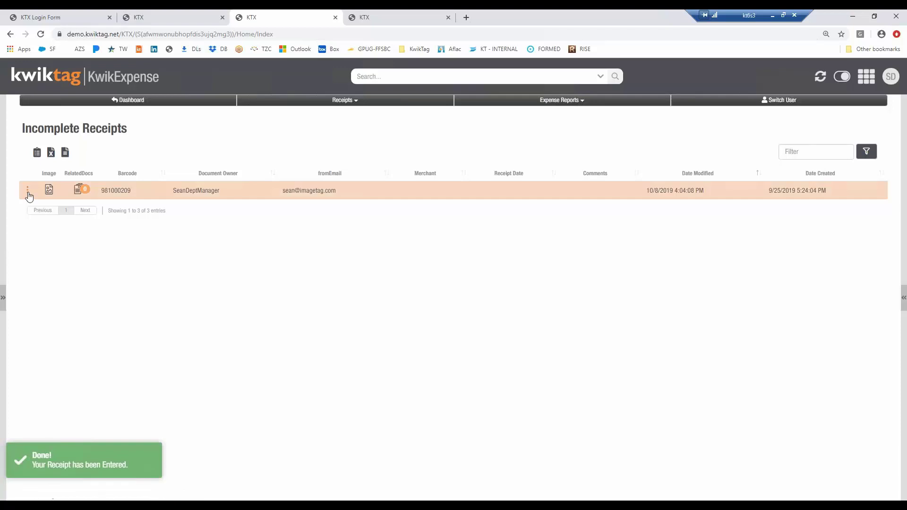
Set receipt 981000209's line to department Sales, expense type Travel and payment AMEX-Sean
left_click(28, 195)
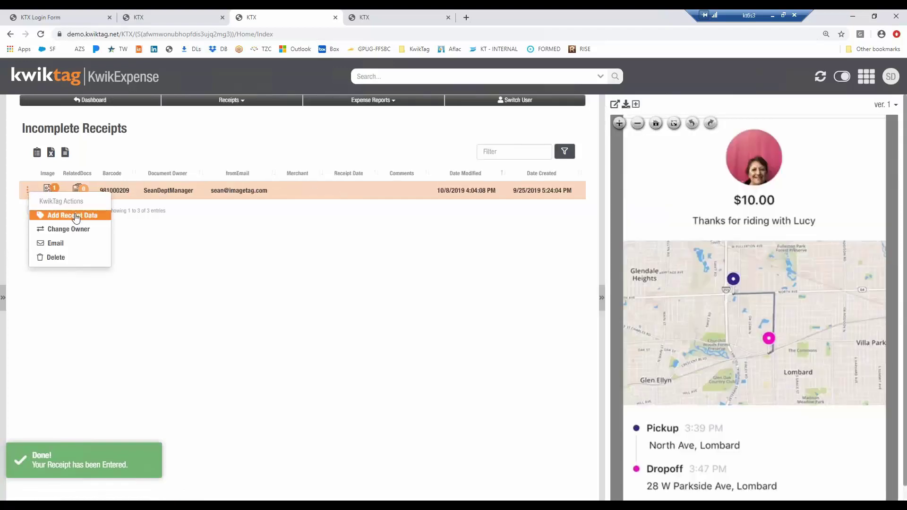
left_click(71, 214)
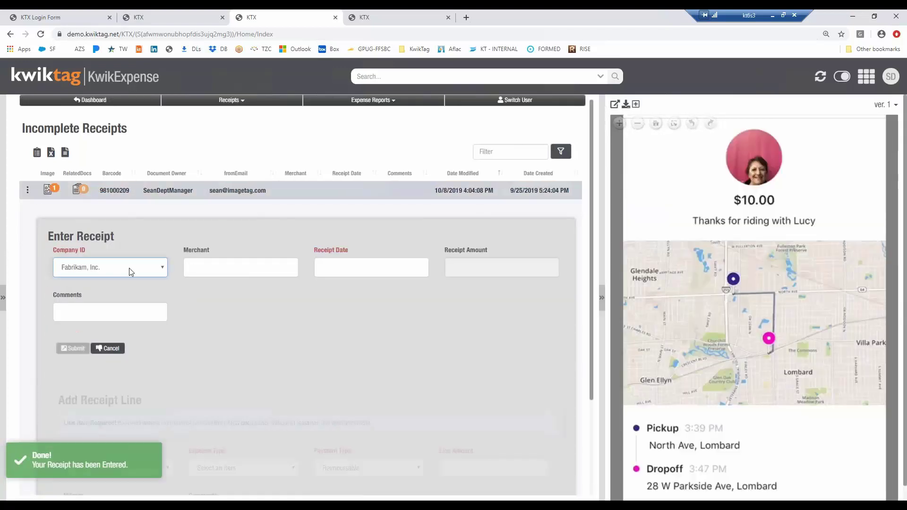
scroll(175, 399, "down", 3)
left_click(113, 343)
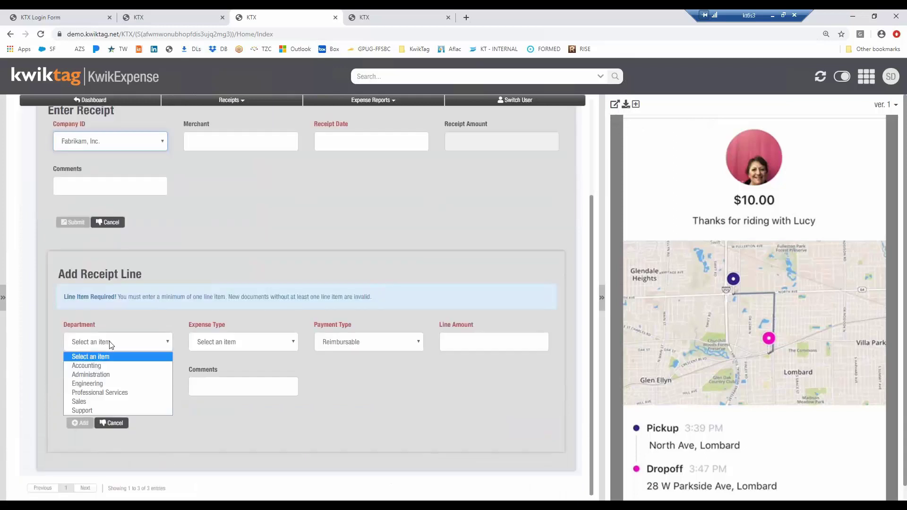
key("s")
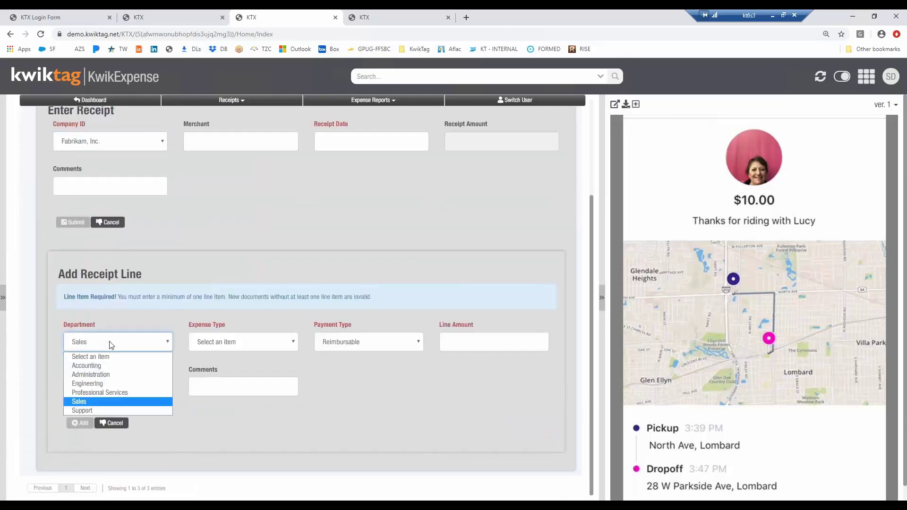
key("Tab")
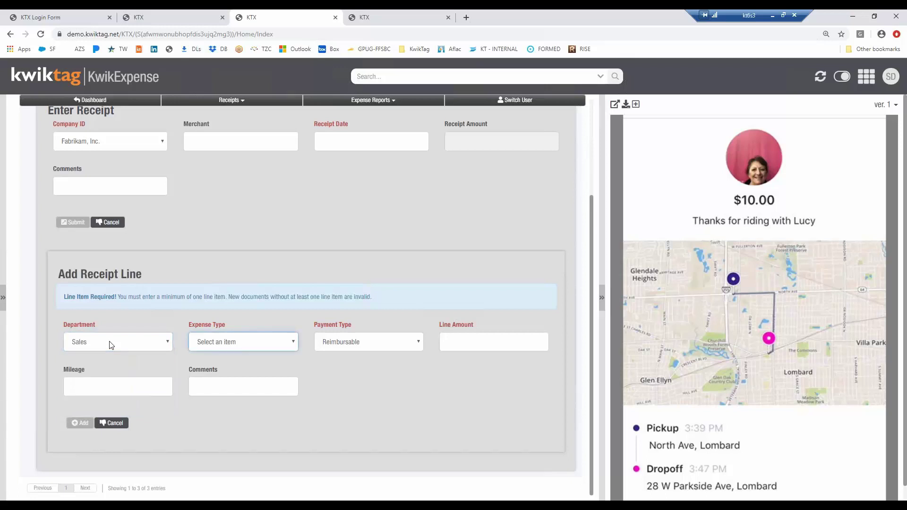
key("t")
key("Tab")
key("a")
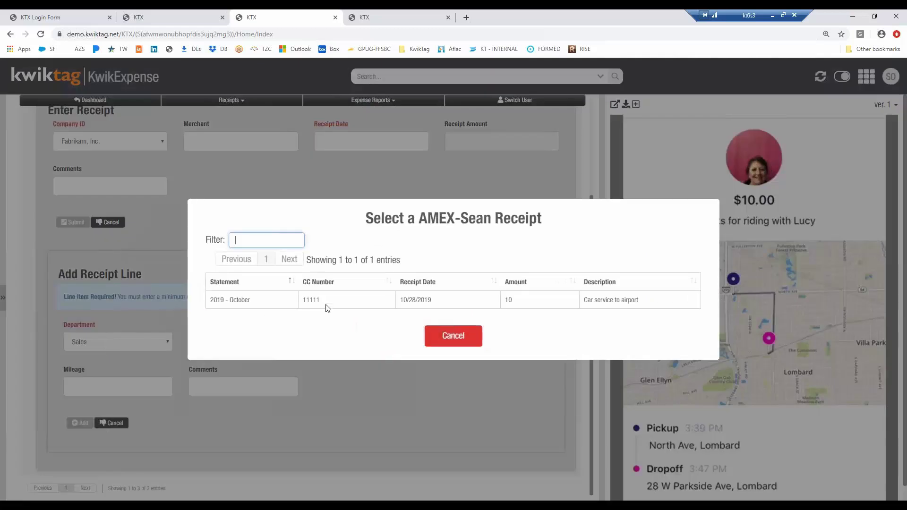
Match the October car service charge, add the 10.00 line, and return to Reconciliation
left_click(324, 299)
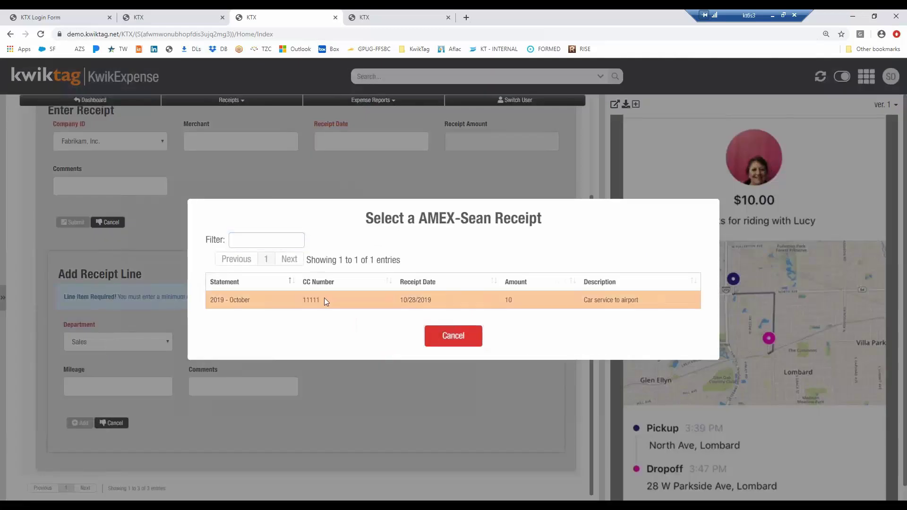
key("Tab")
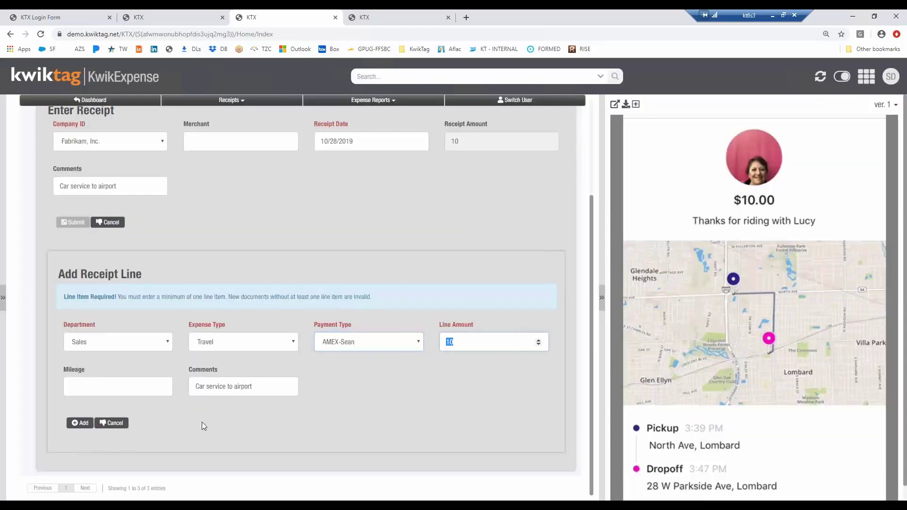
key("Tab")
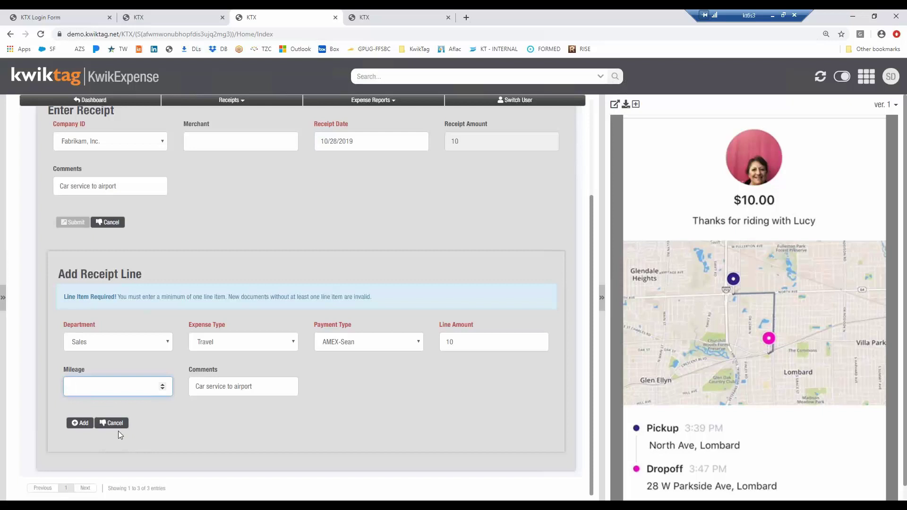
left_click(83, 423)
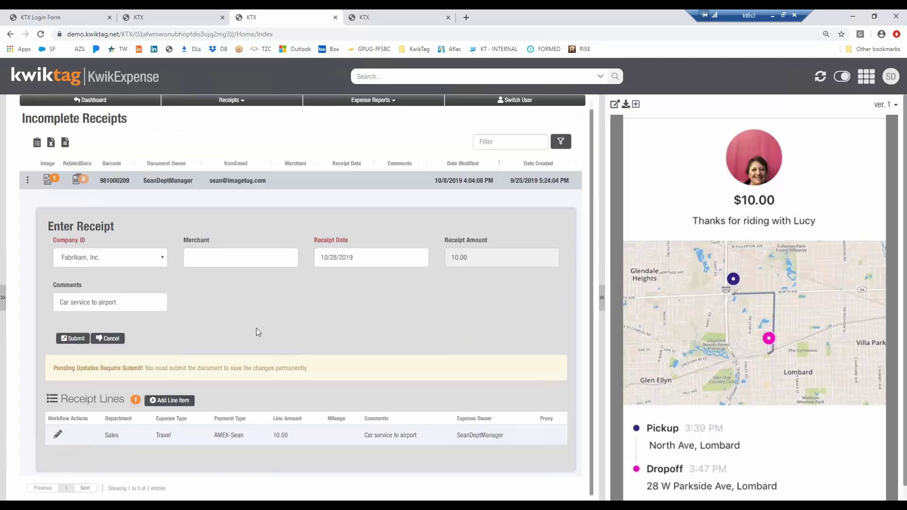
left_click(163, 17)
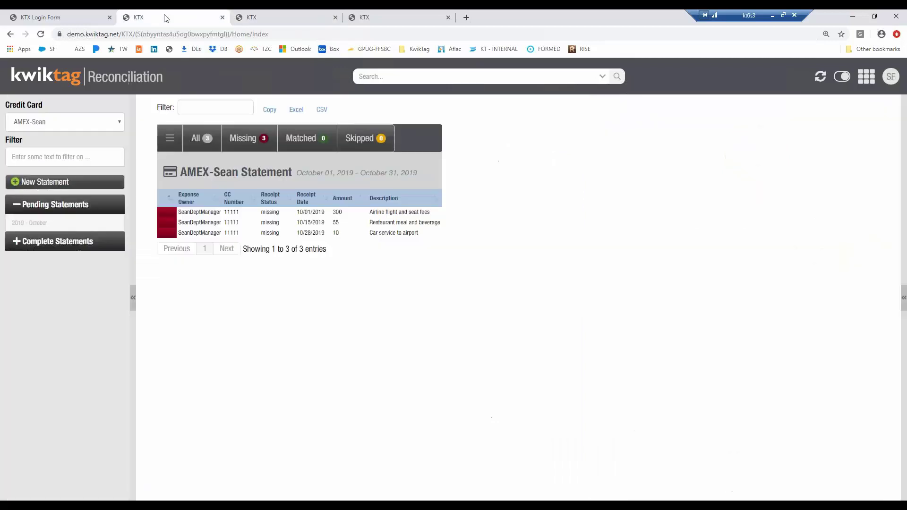
Refresh Reconciliation and reopen the AMEX-Sean 2019 - October pending statement
left_click(821, 79)
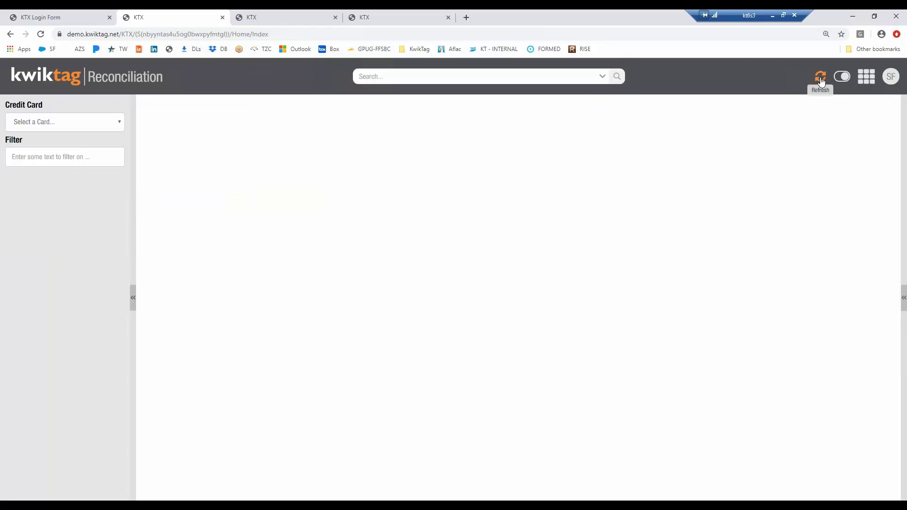
left_click(118, 122)
left_click(44, 245)
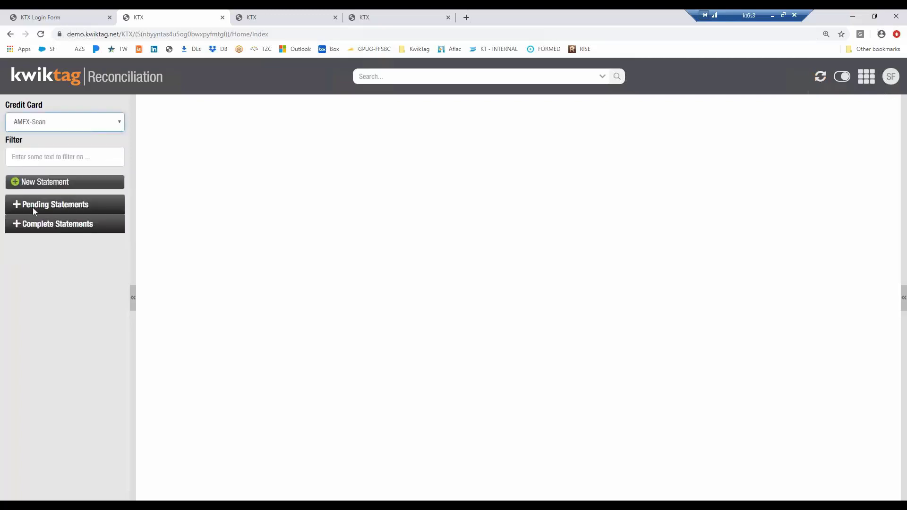
left_click(40, 205)
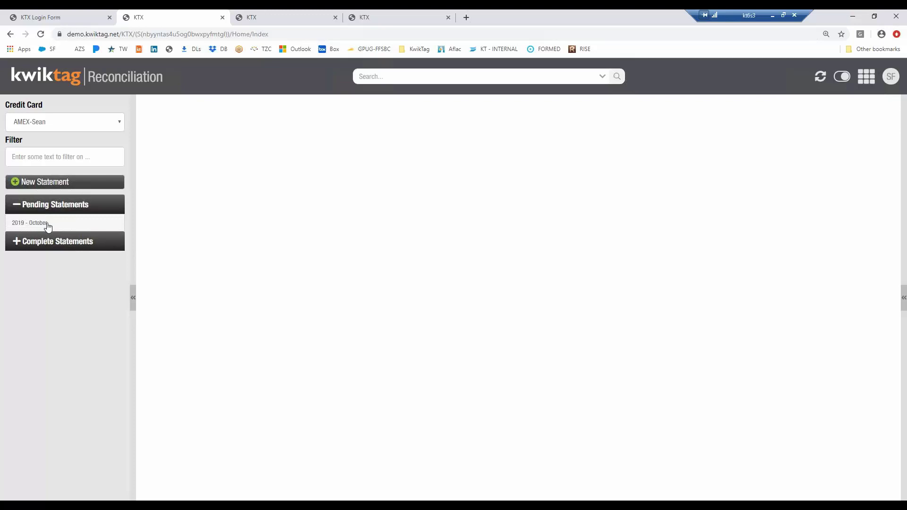
left_click(47, 224)
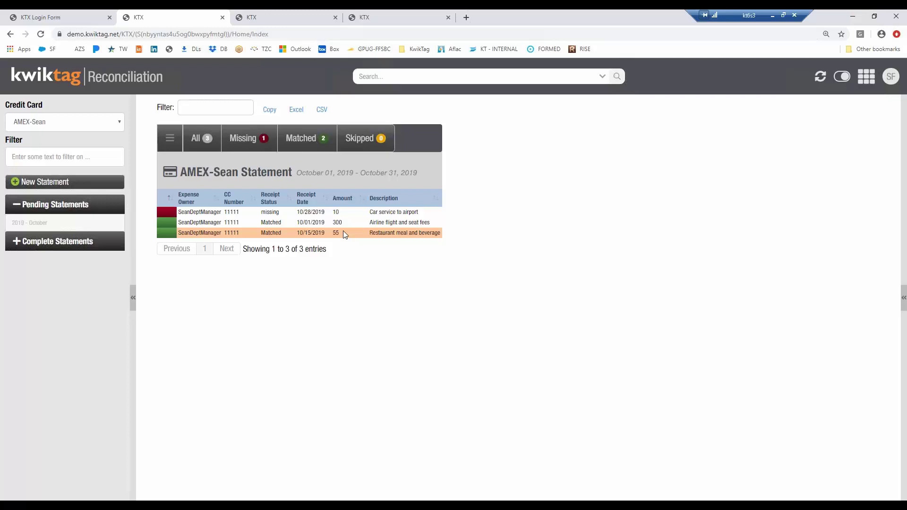
left_click(171, 142)
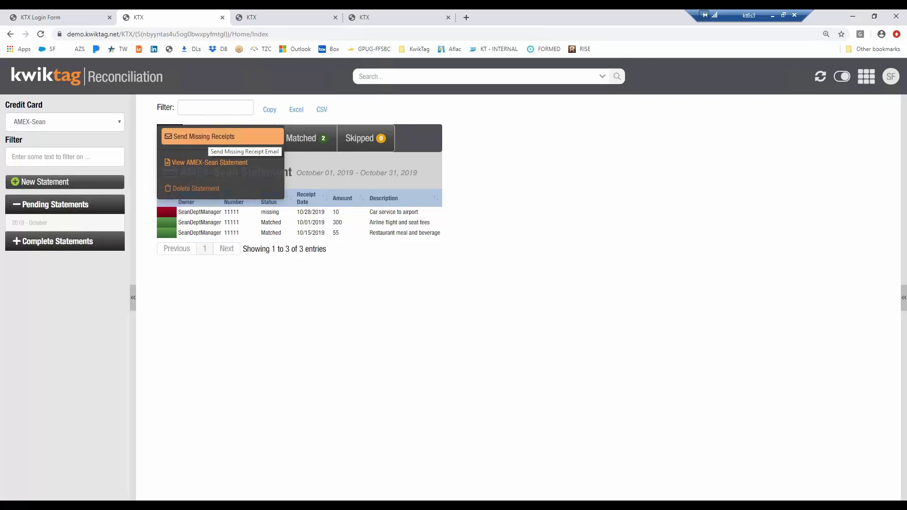
left_click(375, 342)
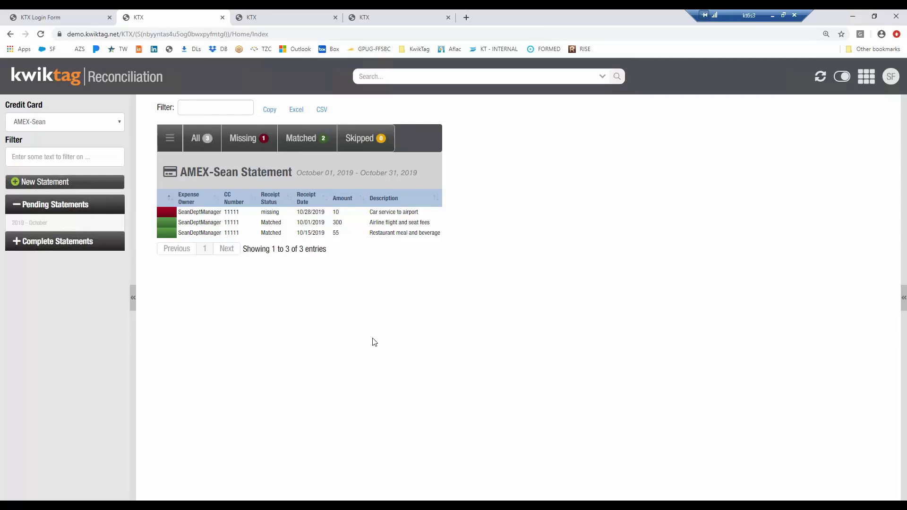
Submit receipt 981000209, view the $365.00 pending report's documents, and return to Reconciliation
left_click(271, 14)
left_click(73, 338)
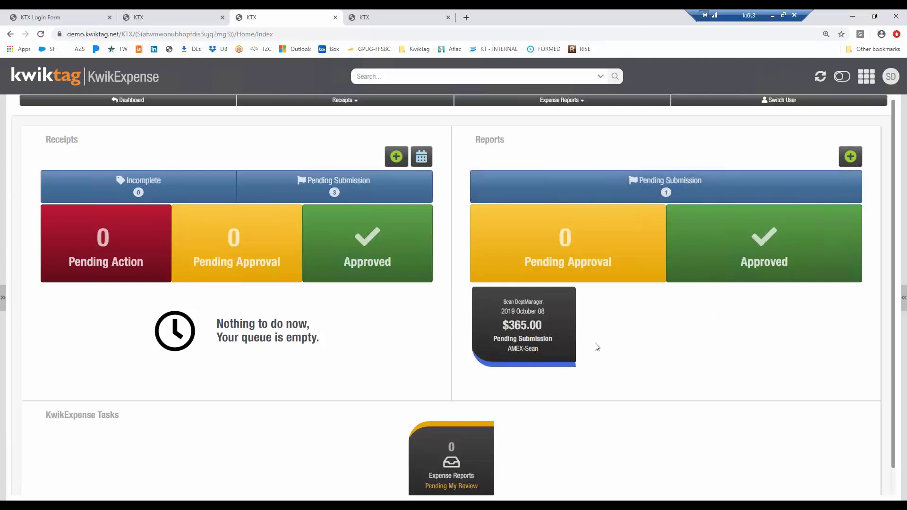
left_click(526, 332)
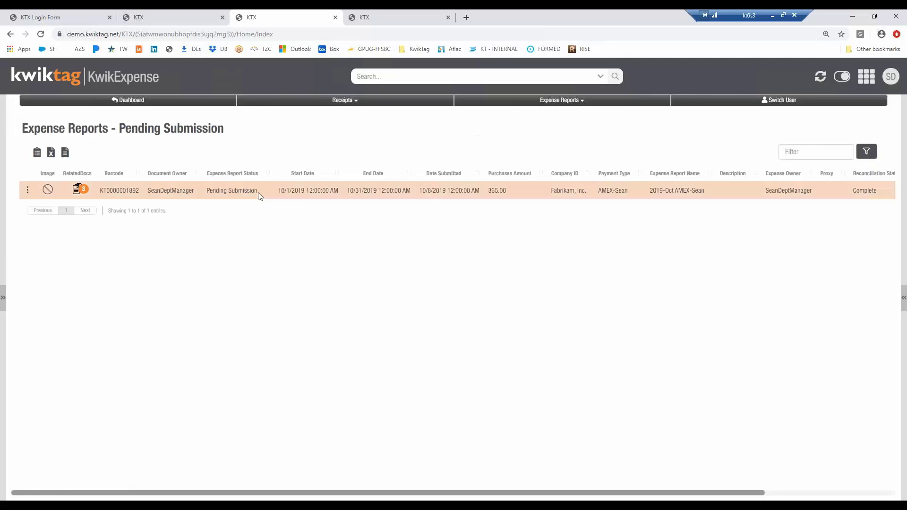
left_click(77, 188)
left_click(174, 17)
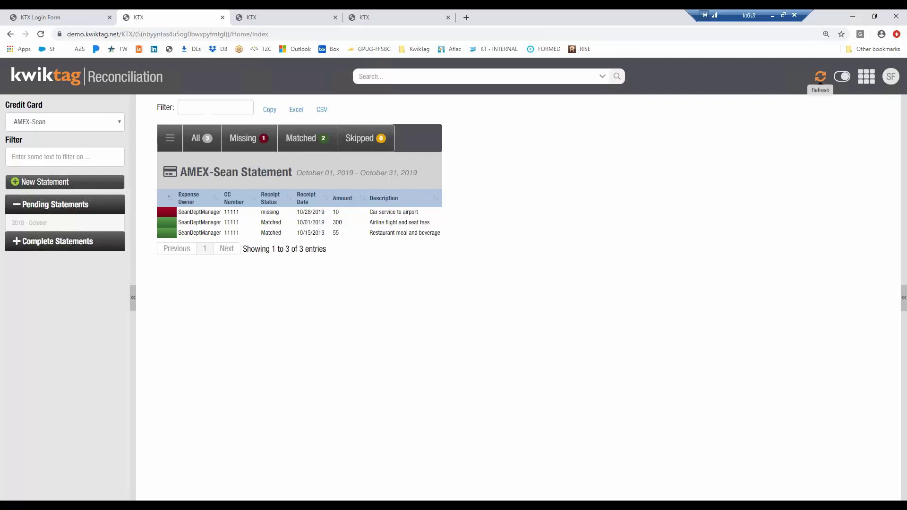
Refresh and reload the AMEX-Sean 2019 - October statement, then go back to the pending expense reports
left_click(820, 76)
left_click(119, 123)
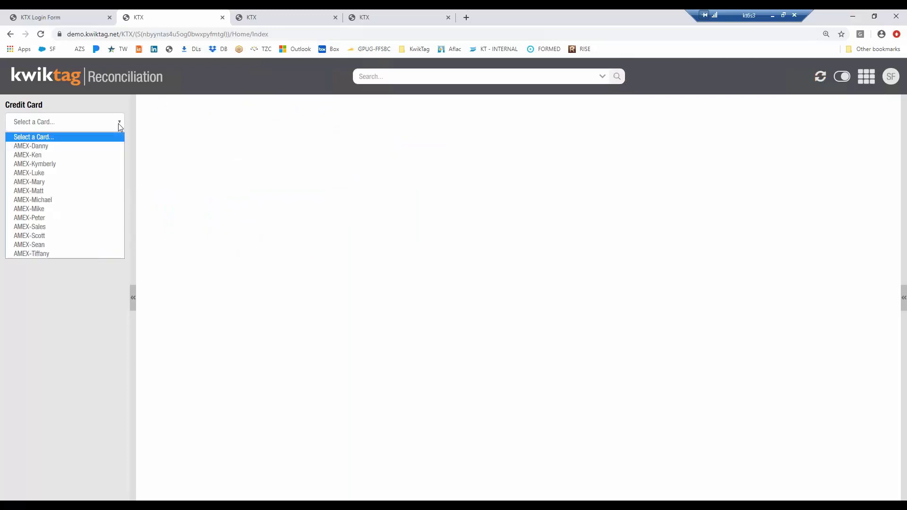
left_click(47, 245)
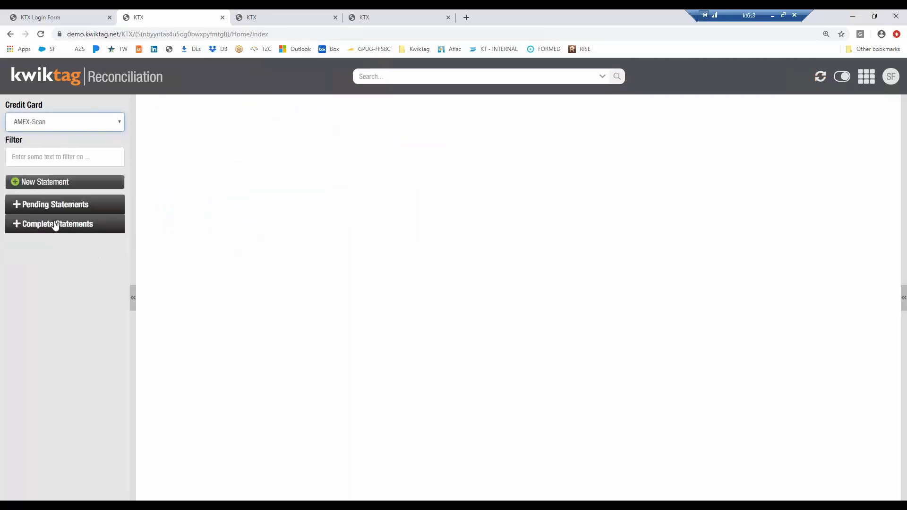
left_click(50, 205)
left_click(47, 226)
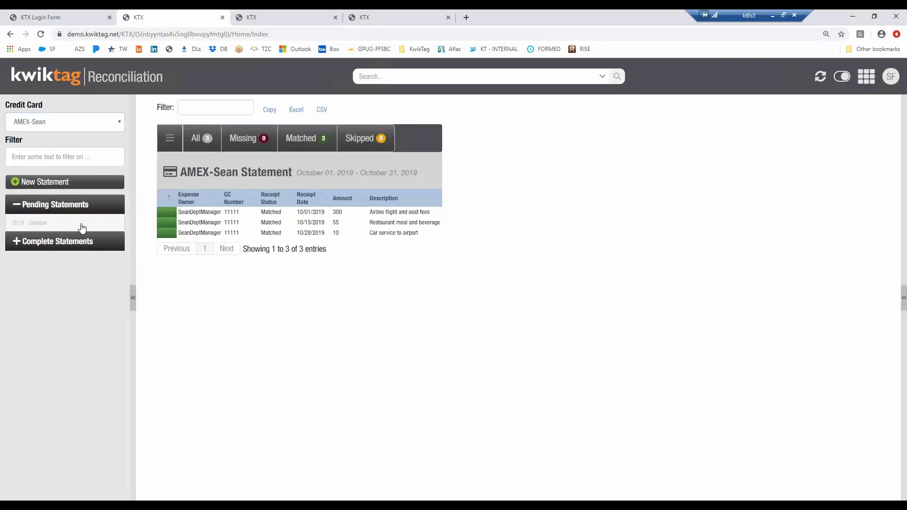
left_click(273, 17)
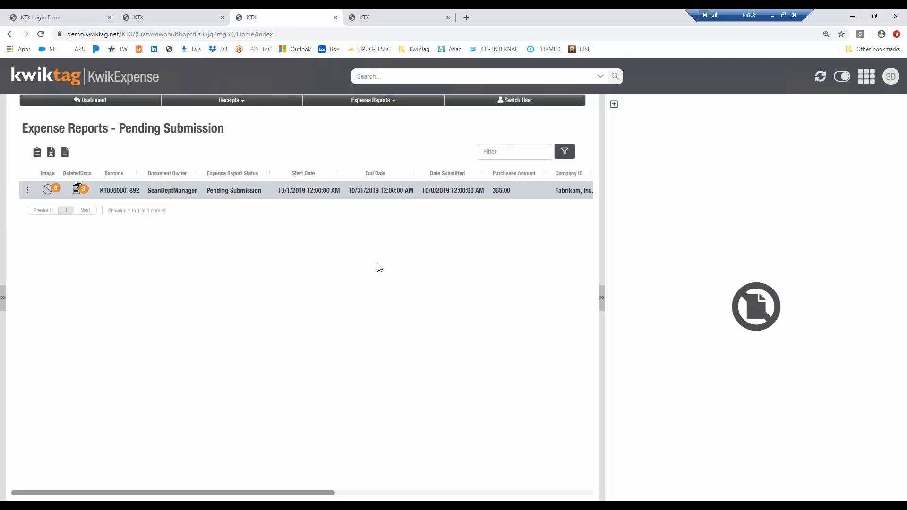
Preview the meal, flight and car service receipts, then send the $365.00 AMEX-Sean report for approval
left_click(27, 192)
left_click(166, 218)
left_click(81, 190)
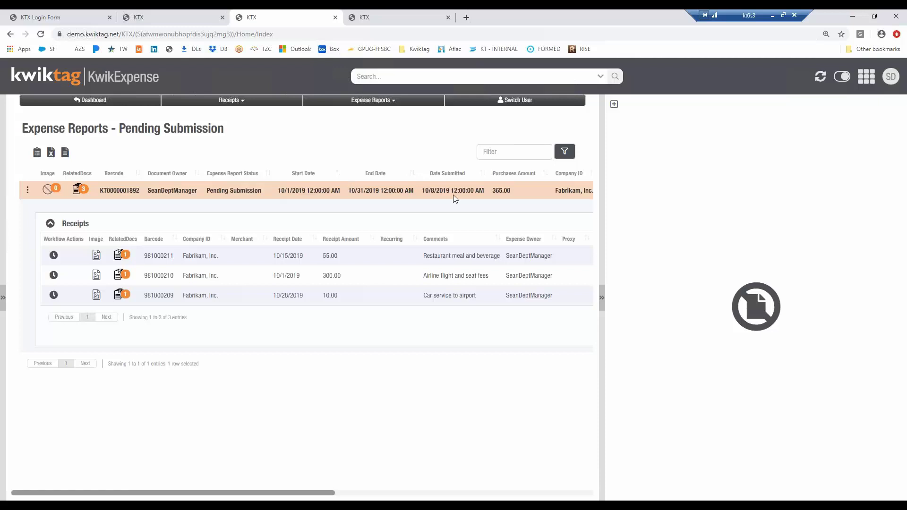
left_click(238, 255)
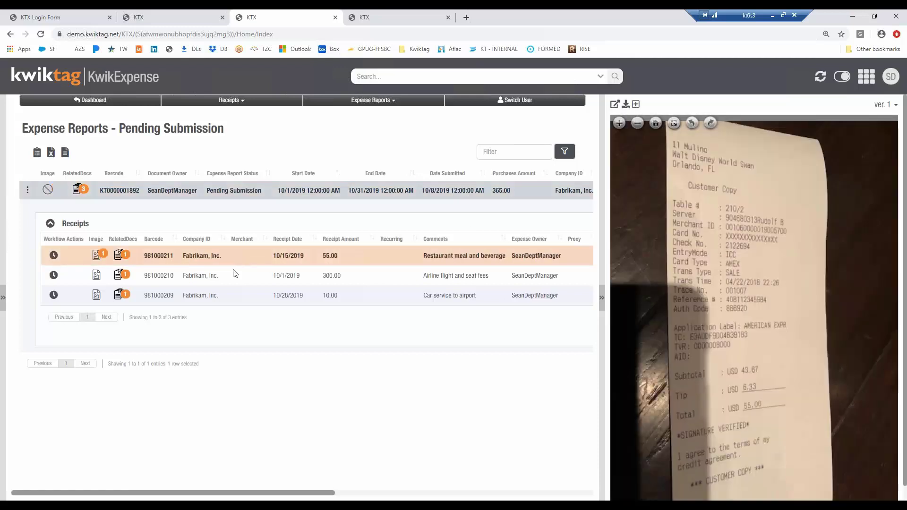
left_click(234, 274)
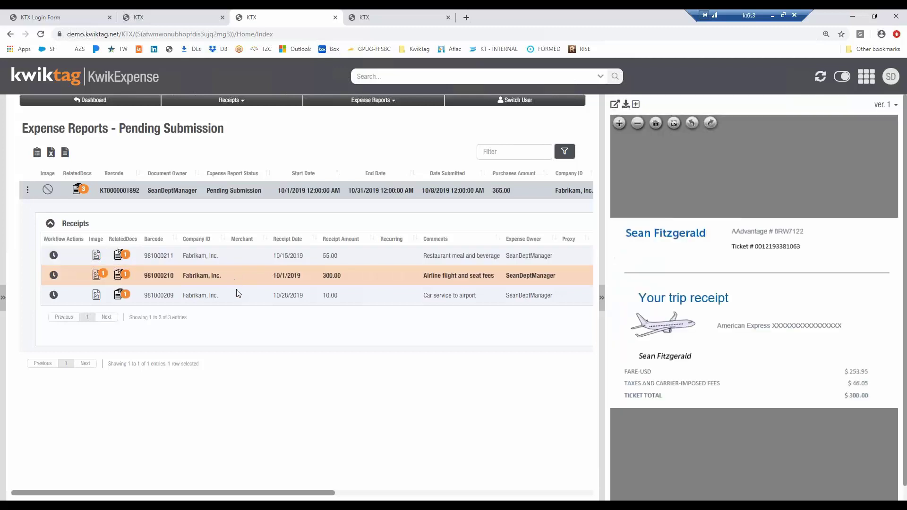
left_click(236, 294)
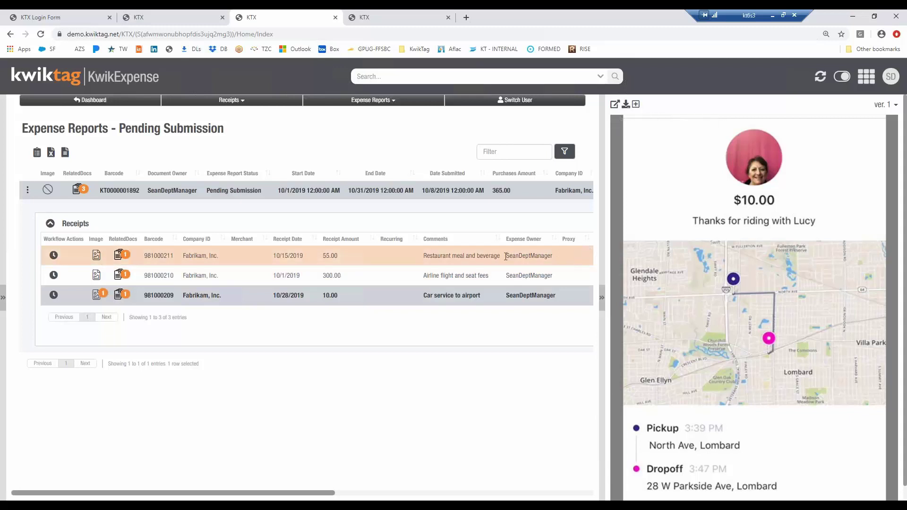
left_click(27, 190)
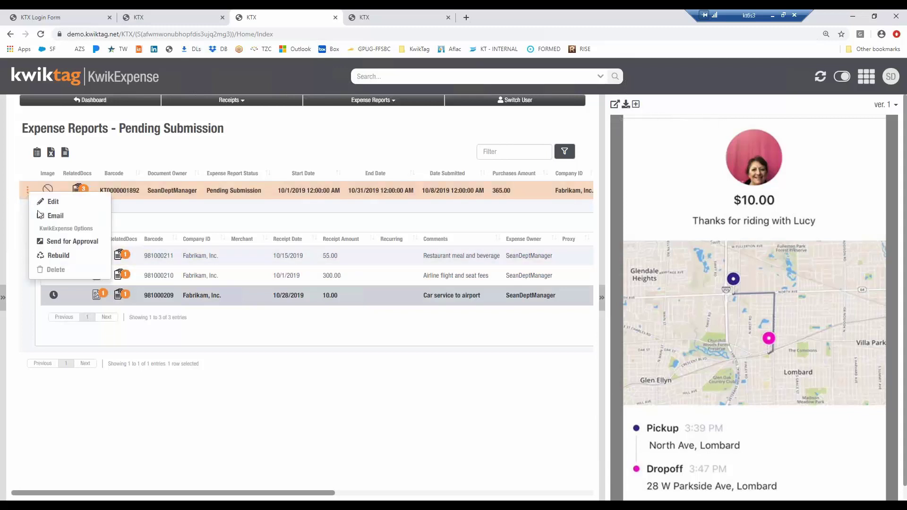
left_click(71, 241)
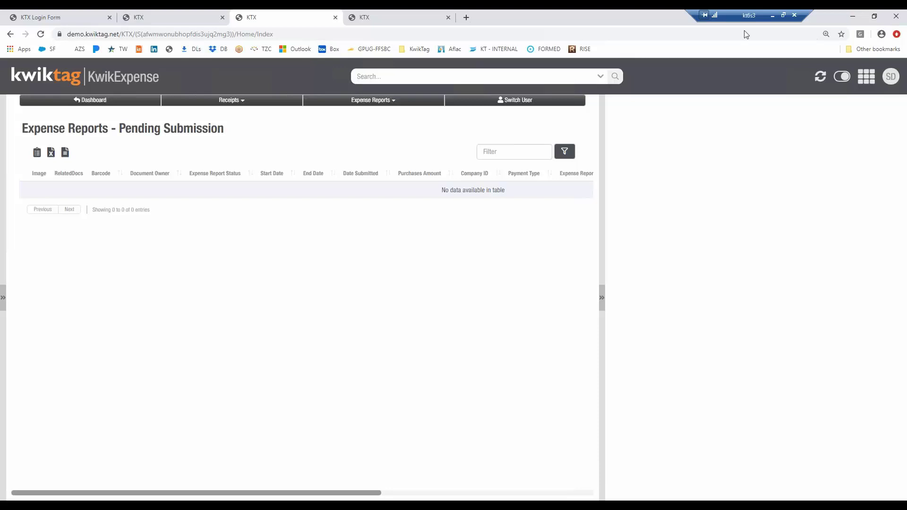
In the other KwikExpense session, refresh the dashboard and open Expense Reports – Pending My Review
left_click(406, 19)
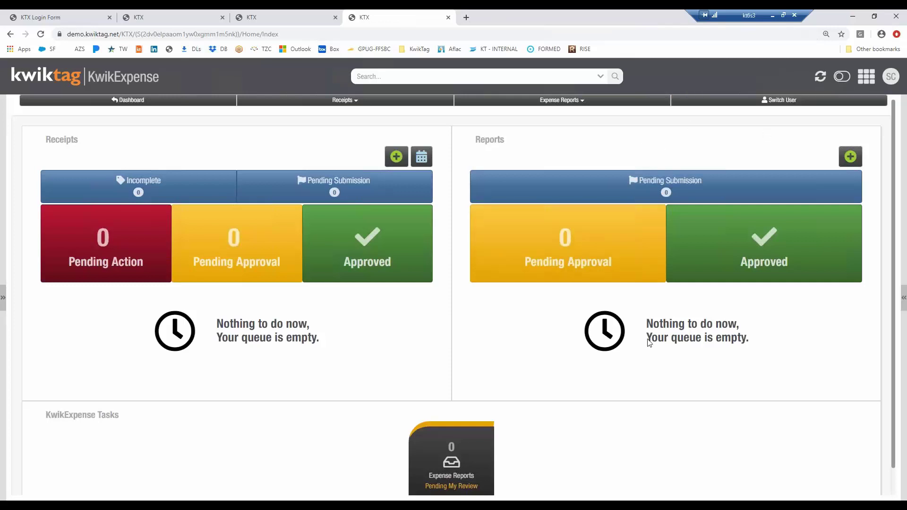
left_click(821, 78)
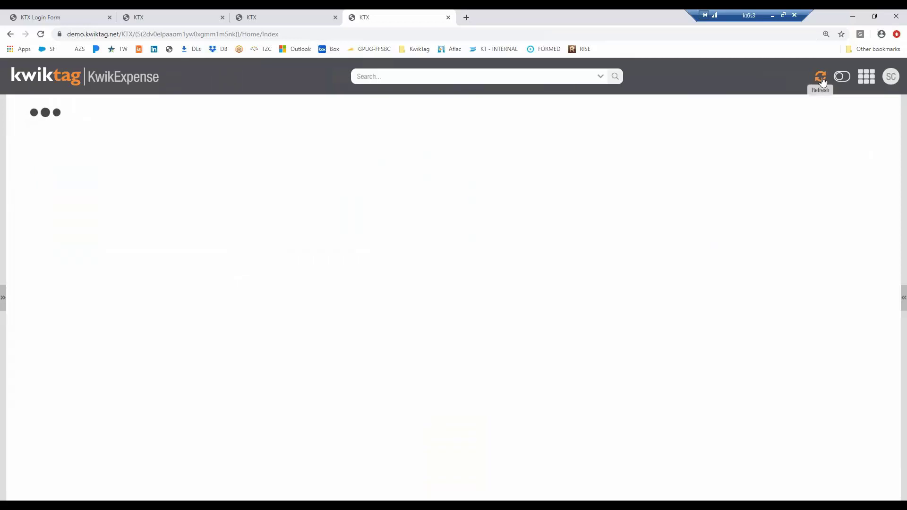
scroll(567, 463, "down", 1)
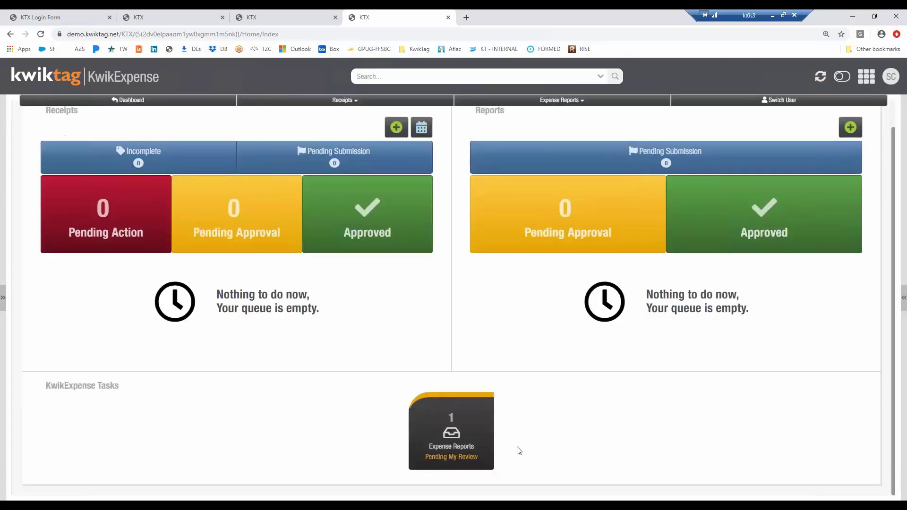
left_click(456, 438)
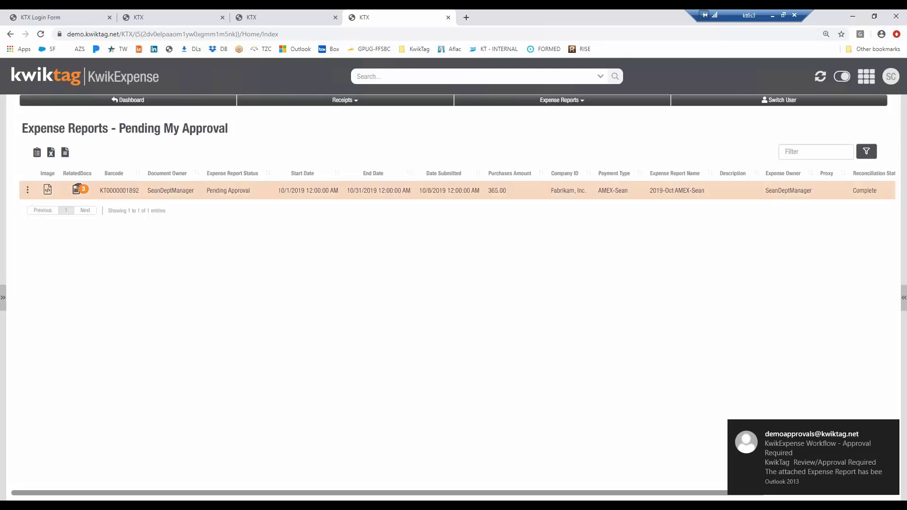
Open the 2019-Oct AMEX-Sean report details, expand Sales, and widen the panel to show Amount
left_click(264, 197)
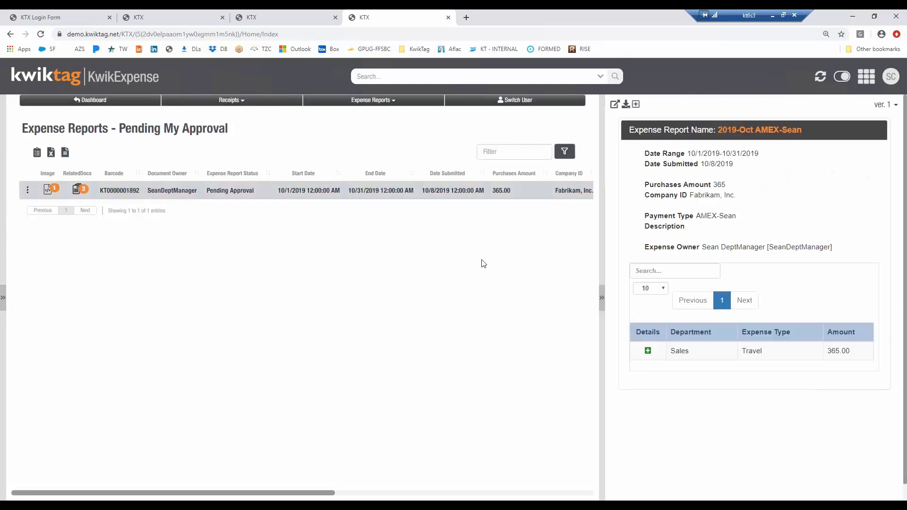
left_click(647, 352)
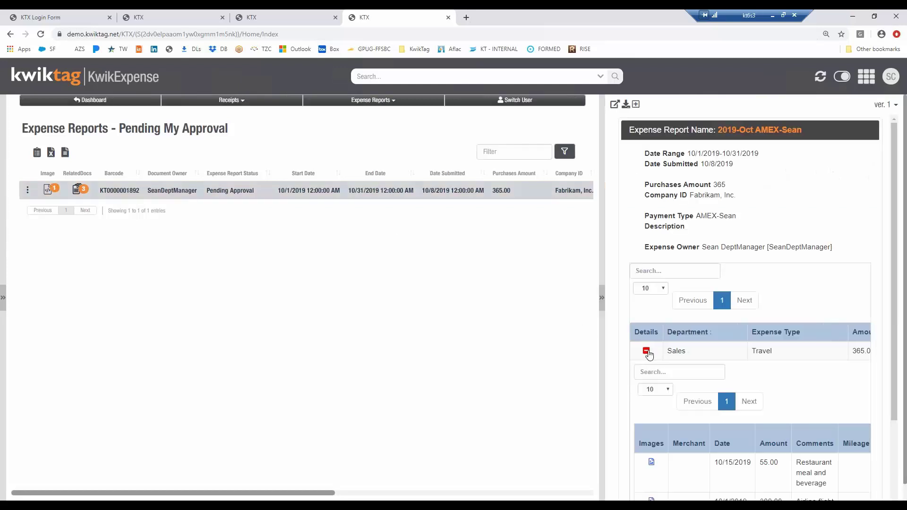
scroll(650, 398, "down", 3)
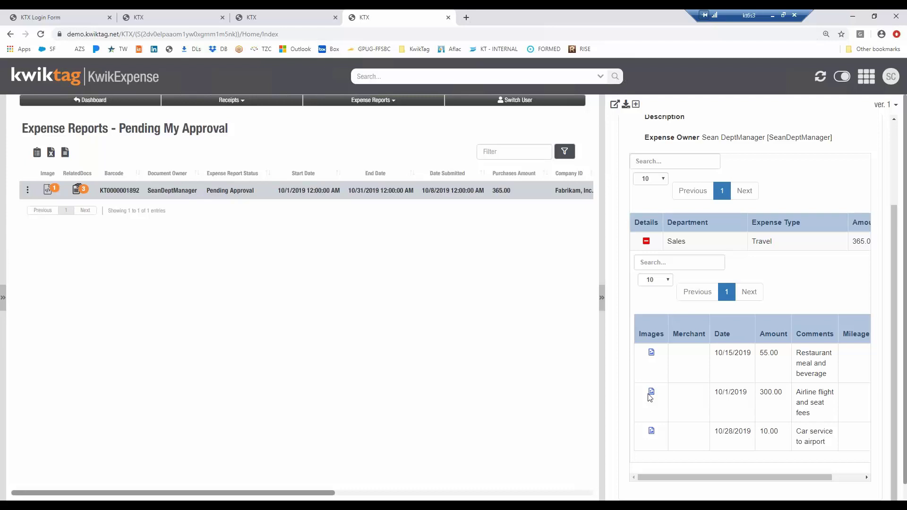
scroll(650, 398, "up", 3)
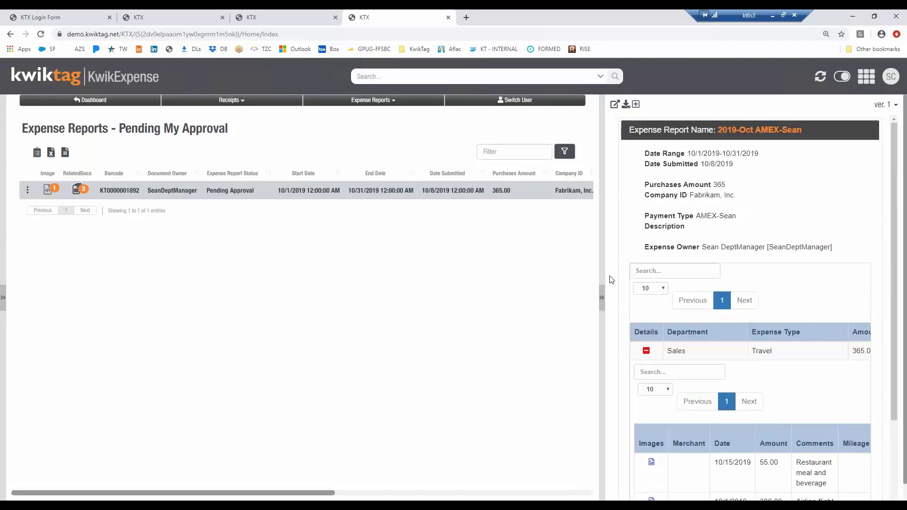
left_click_drag(602, 256, 554, 256)
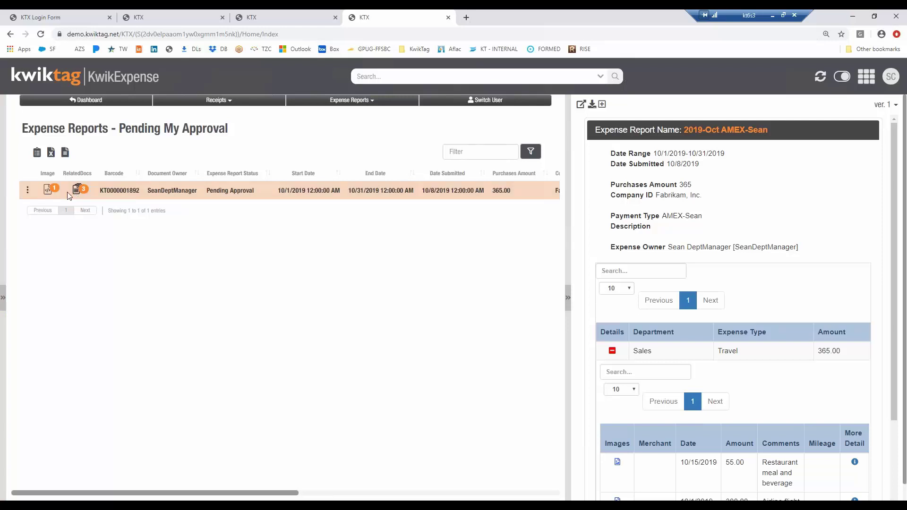
Preview the car service, flight and meal receipt images and expand receipt 981000209's line items
left_click(83, 191)
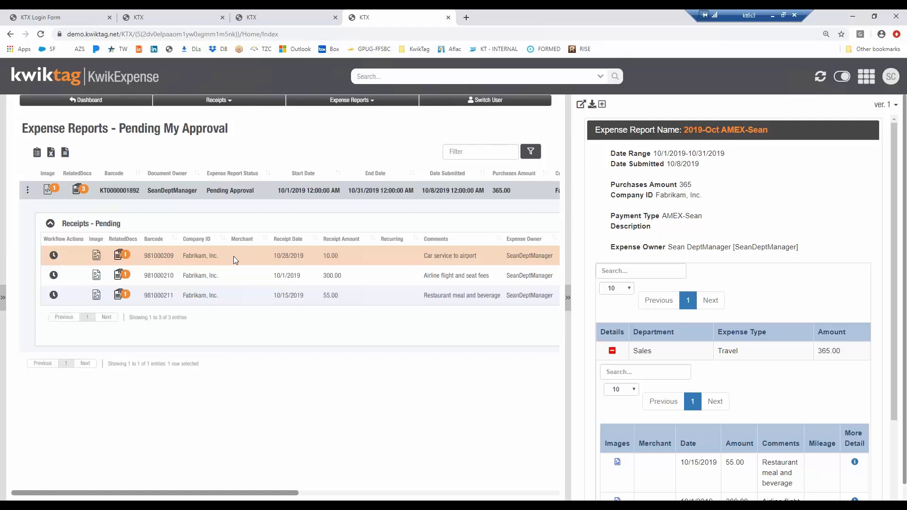
left_click(234, 256)
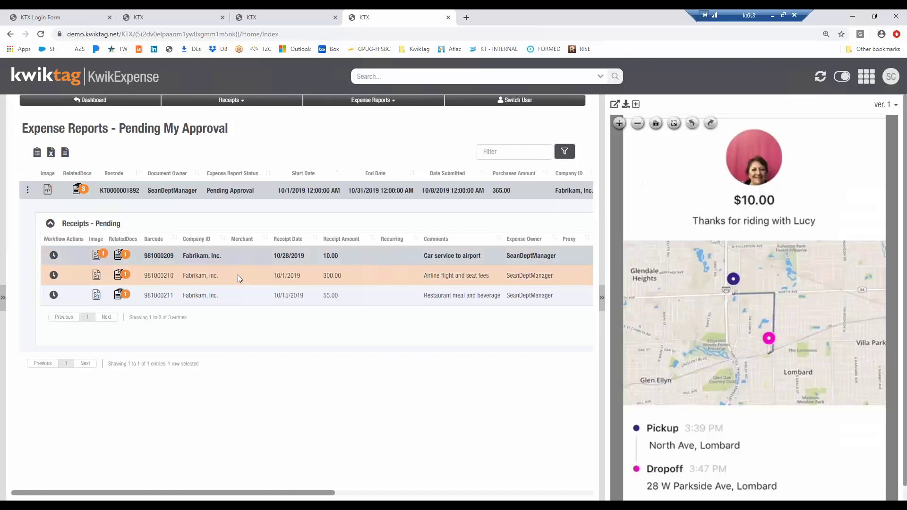
left_click(237, 274)
left_click(236, 296)
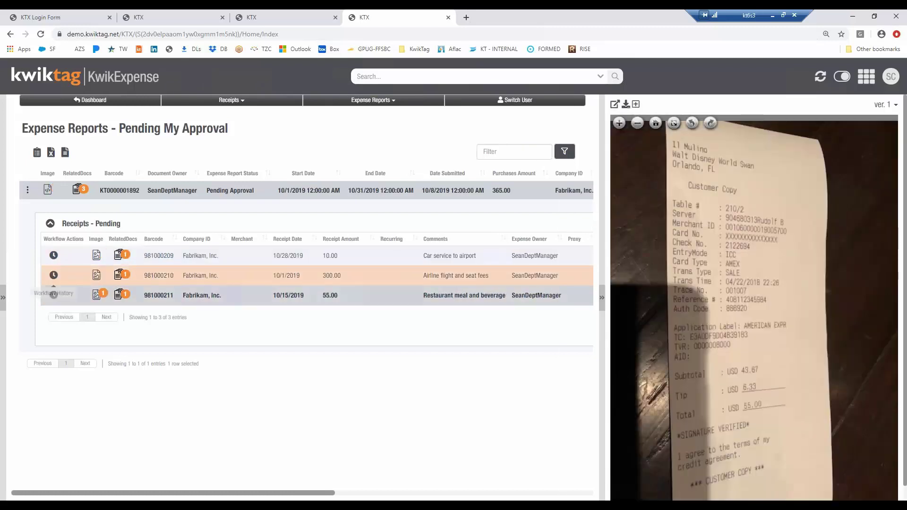
left_click(123, 257)
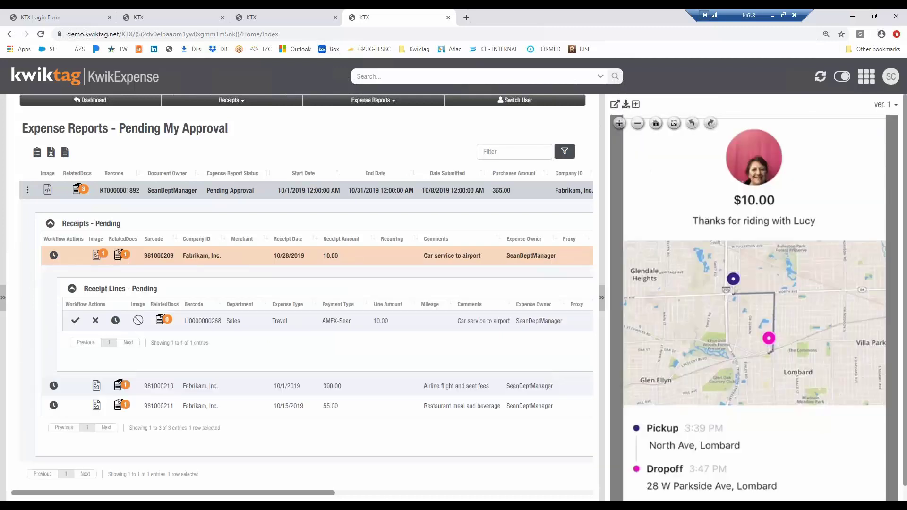
Approve the 2019-Oct AMEX-Sean expense report from its row menu and confirm the approval
left_click(104, 321)
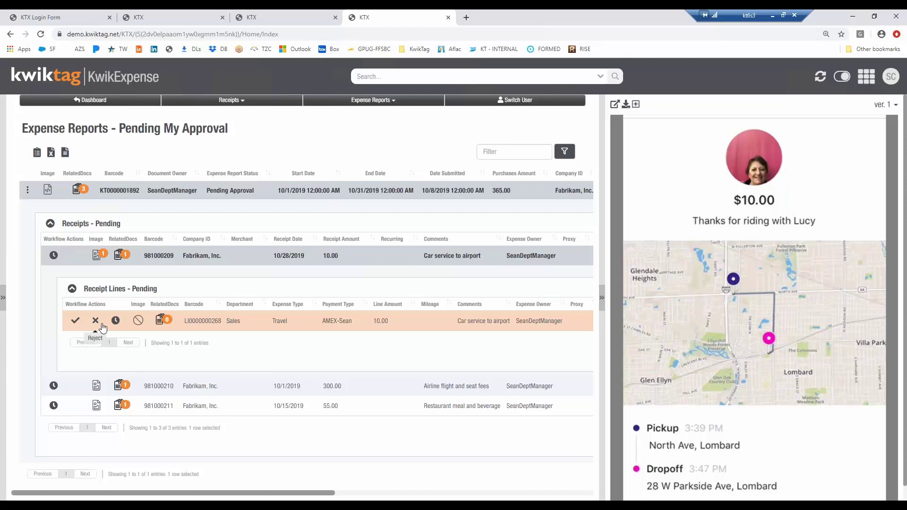
left_click(74, 259)
left_click(31, 193)
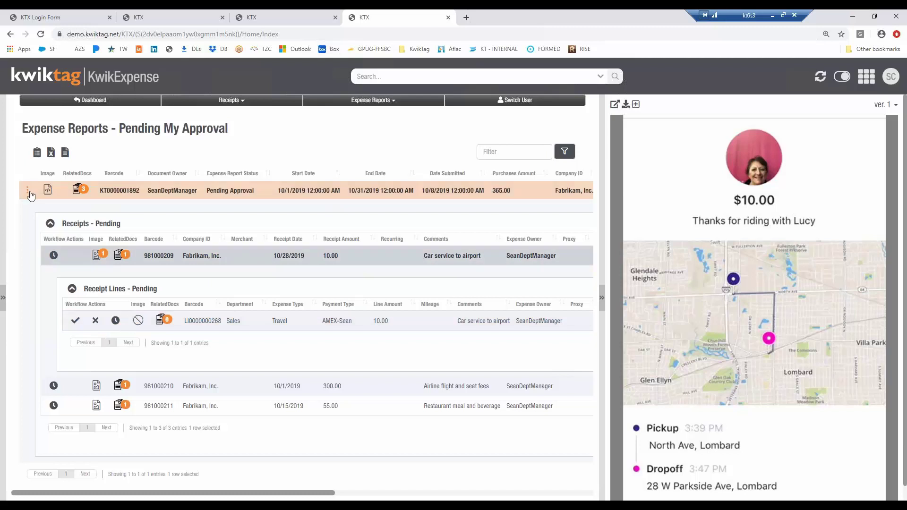
left_click(29, 194)
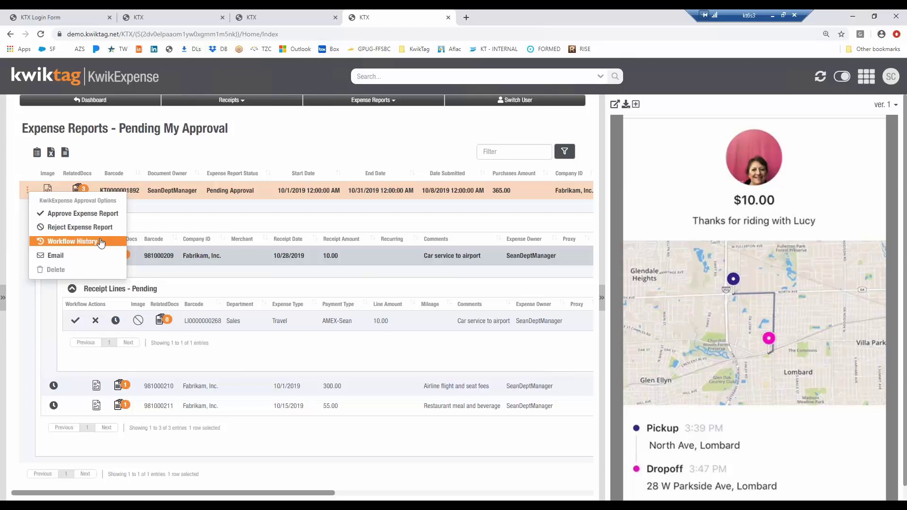
left_click(86, 215)
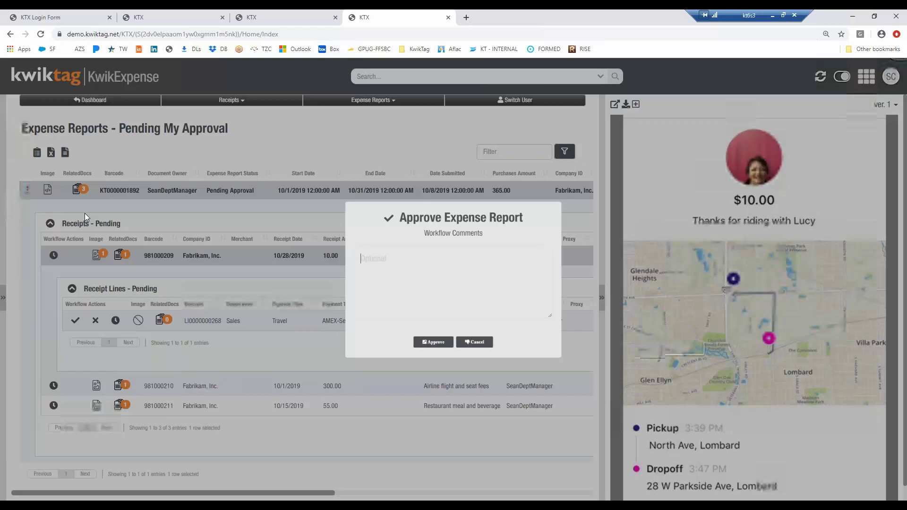
left_click(427, 356)
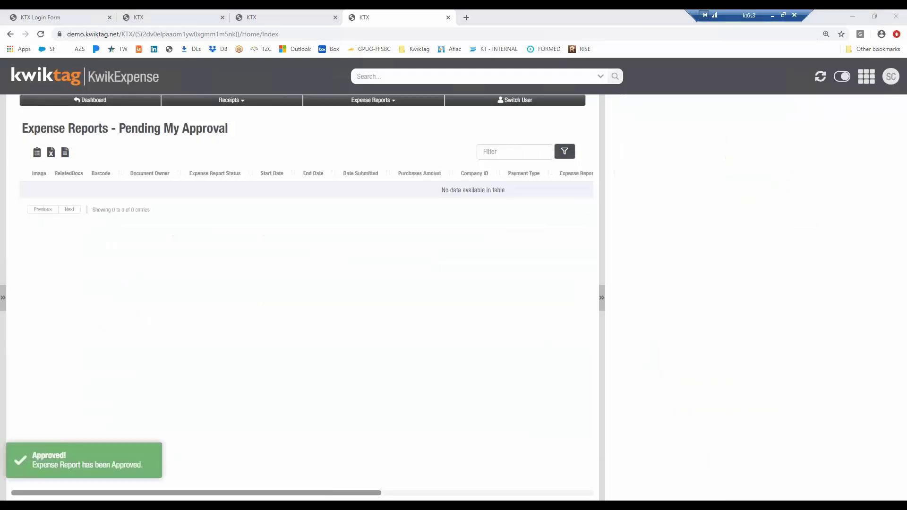
key("alt+Tab")
Open the 9:31 AM KwikExpense Approval Required email, check its 365.00 total, and open its attachment
left_click(418, 144)
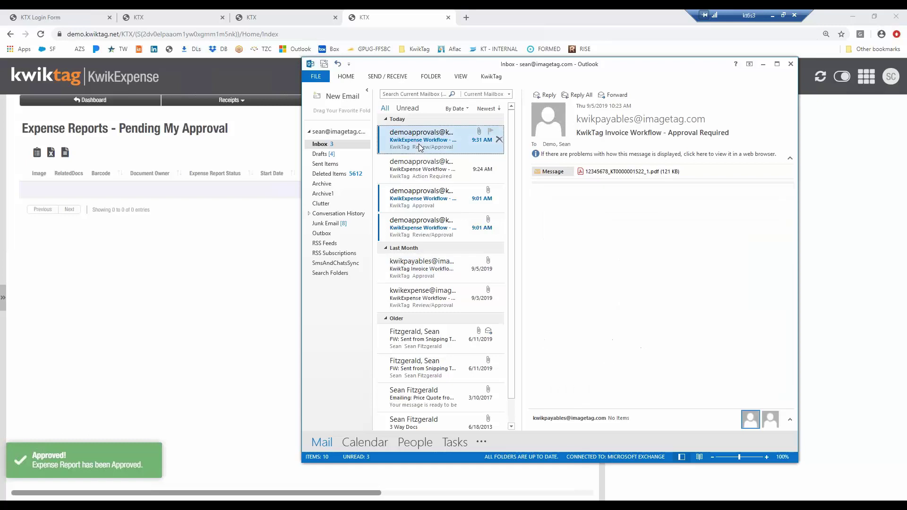
double_click(419, 143)
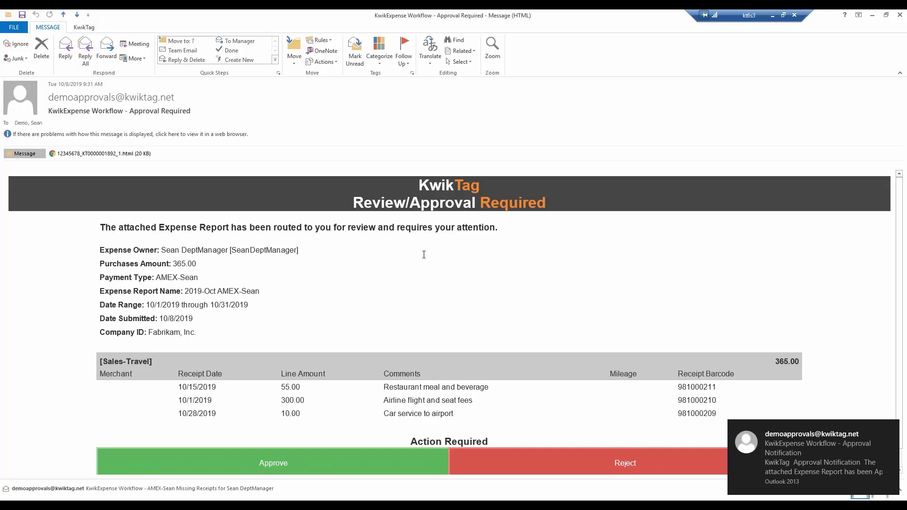
scroll(435, 280, "down", 1)
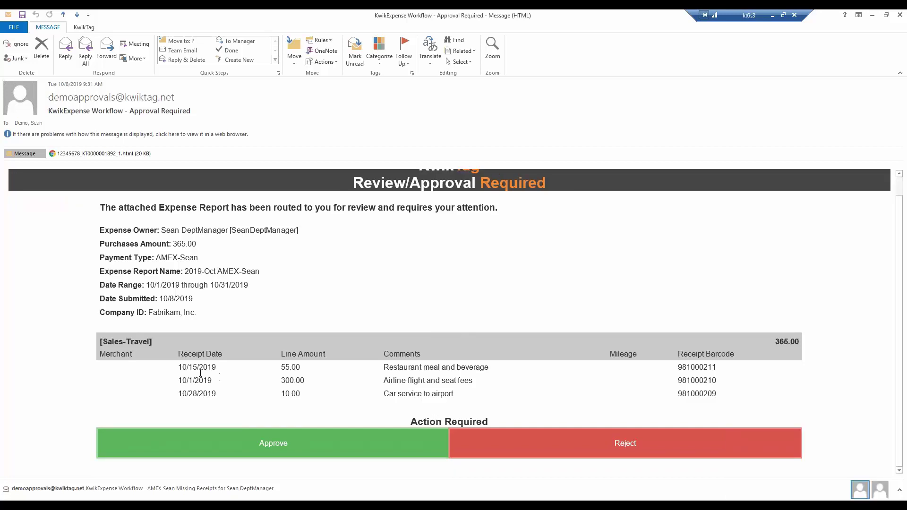
left_click_drag(178, 368, 731, 406)
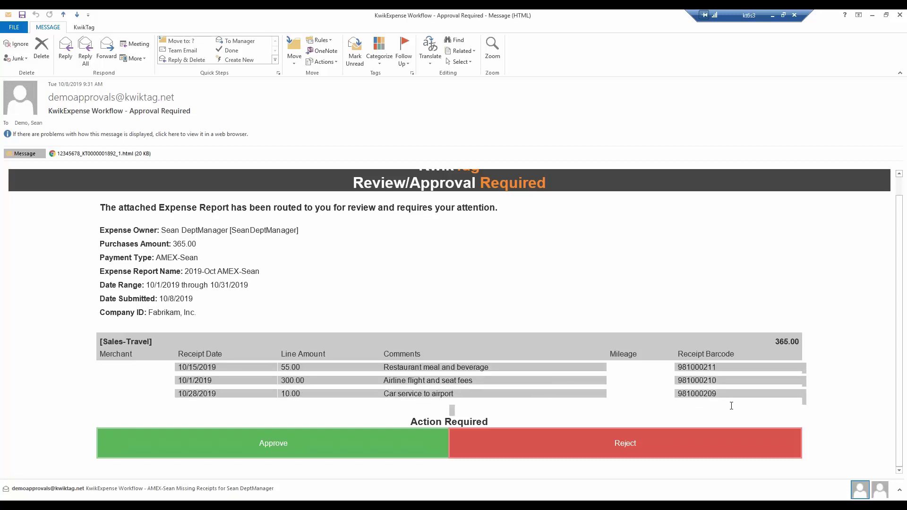
left_click(371, 302)
left_click_drag(196, 244, 117, 240)
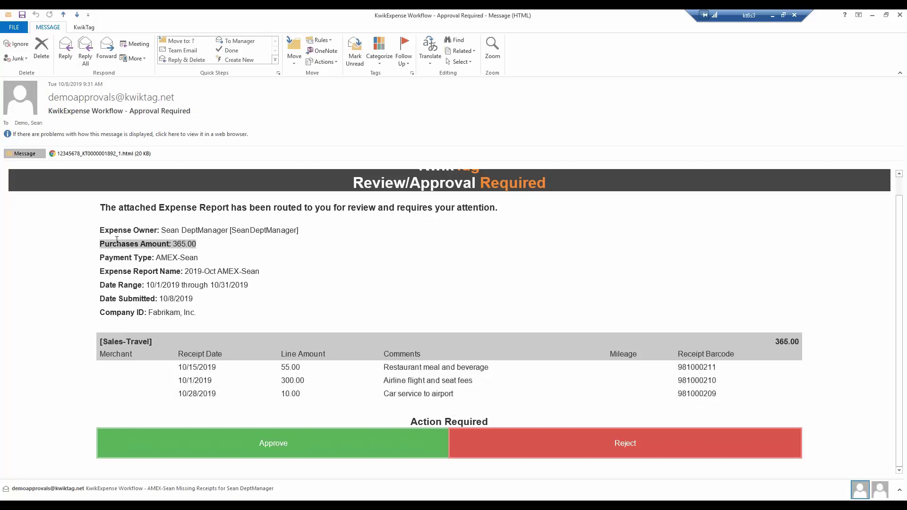
left_click(419, 298)
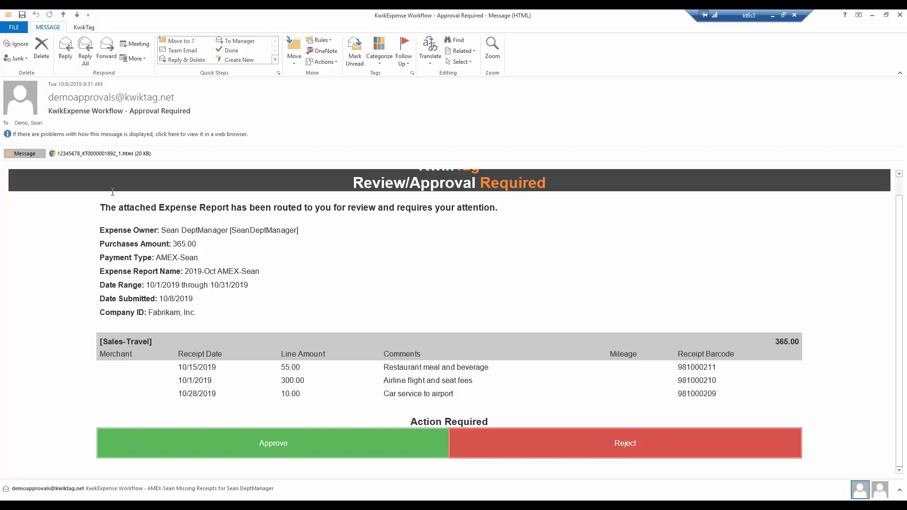
double_click(91, 155)
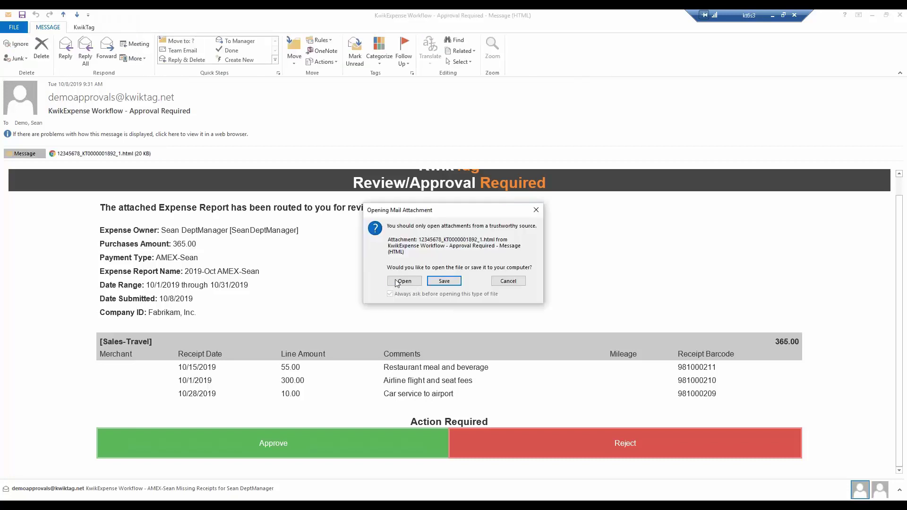
Open the HTML attachment, expand Sales into $55.00, $300.00, $10.00 lines, and view the meal receipt full-size
left_click(404, 284)
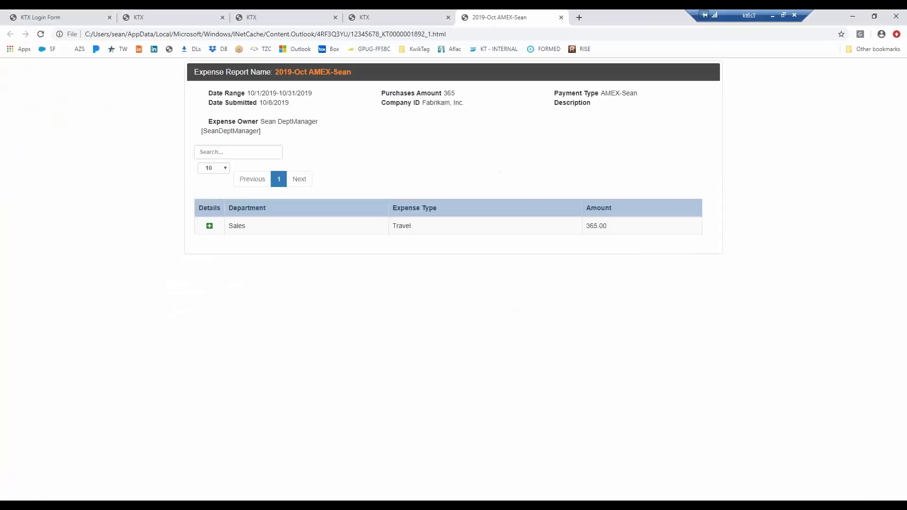
left_click(210, 225)
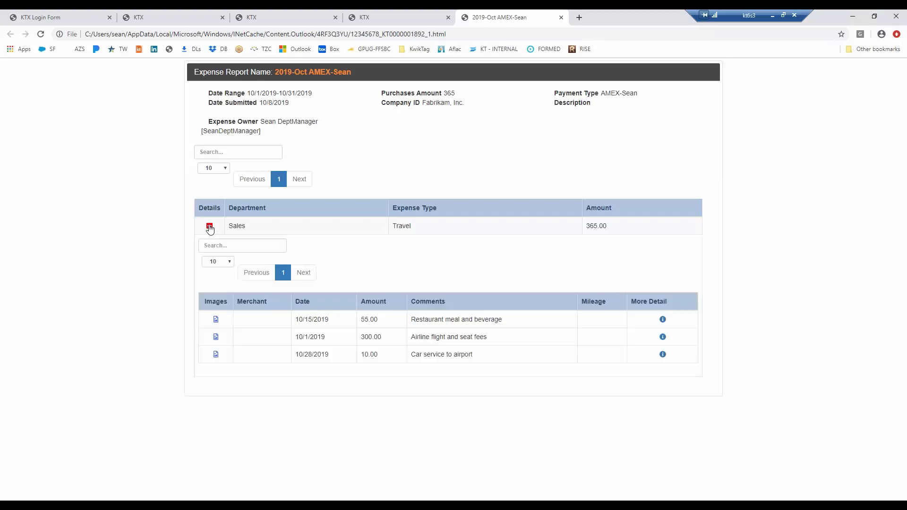
left_click(215, 320)
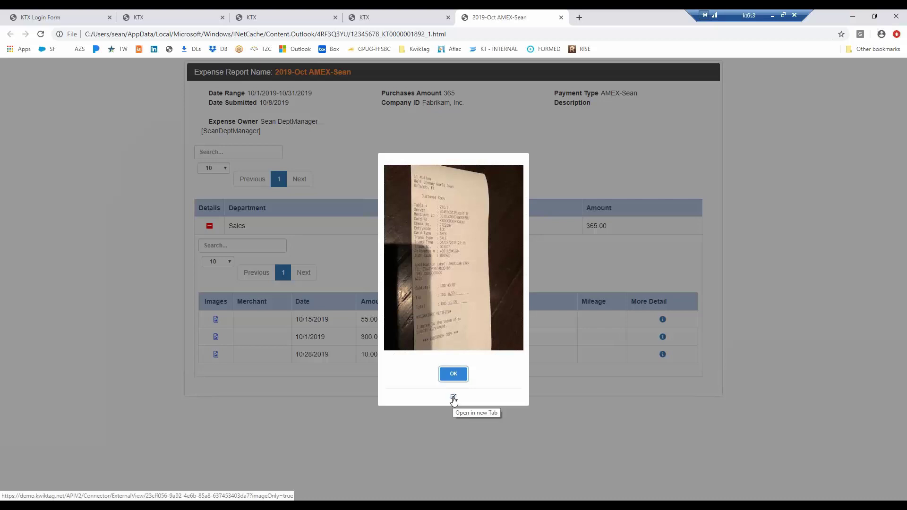
left_click(453, 399)
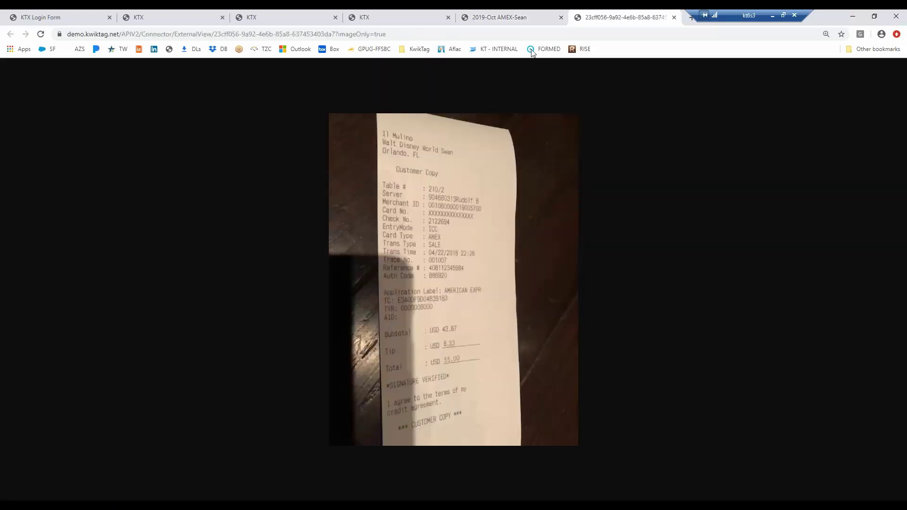
left_click(510, 18)
left_click(448, 376)
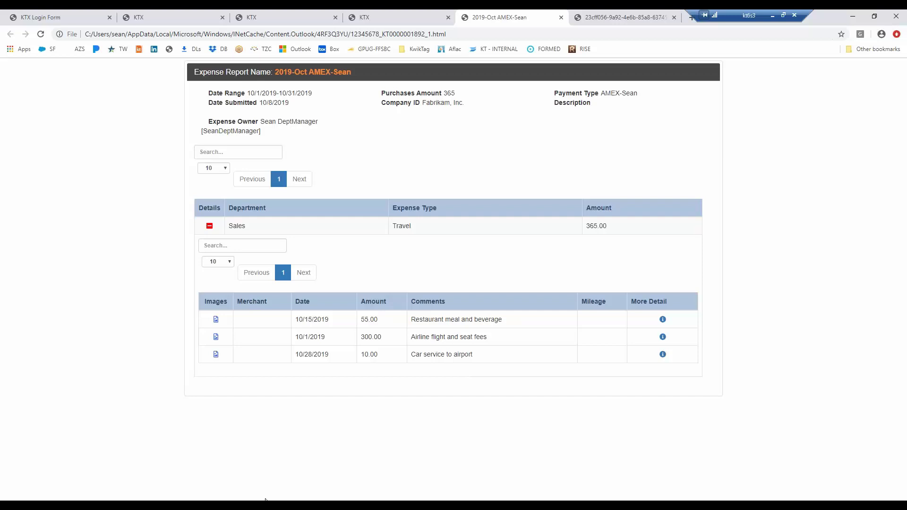
left_click(243, 505)
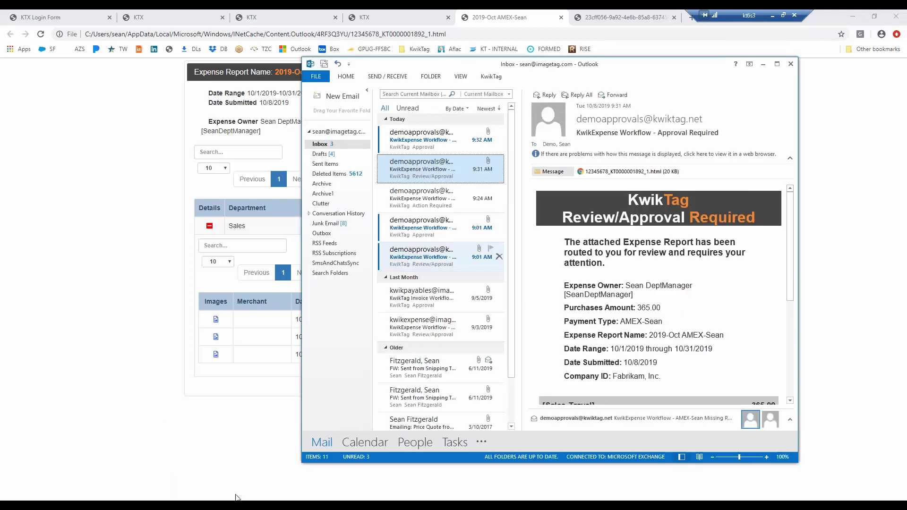
Send an Approve reply to the KwikExpense approval email, then close it and minimize Outlook
left_click(279, 467)
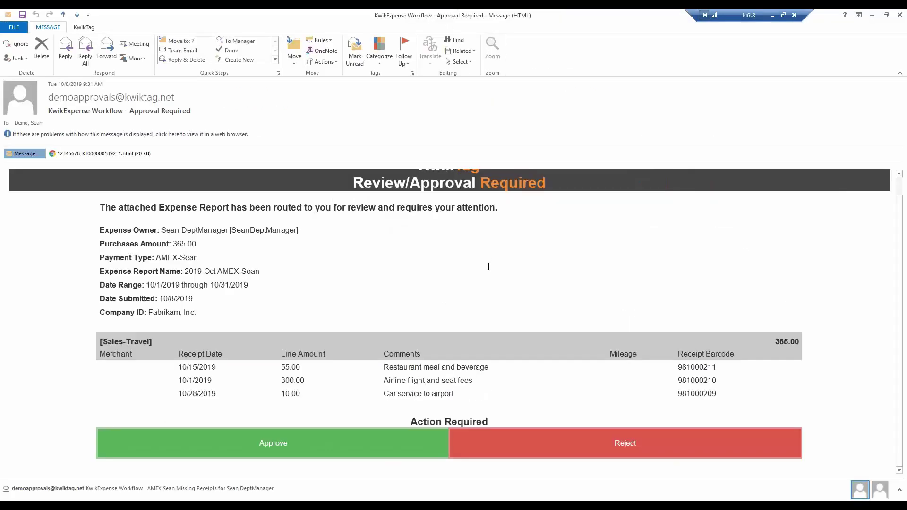
scroll(510, 279, "up", 1)
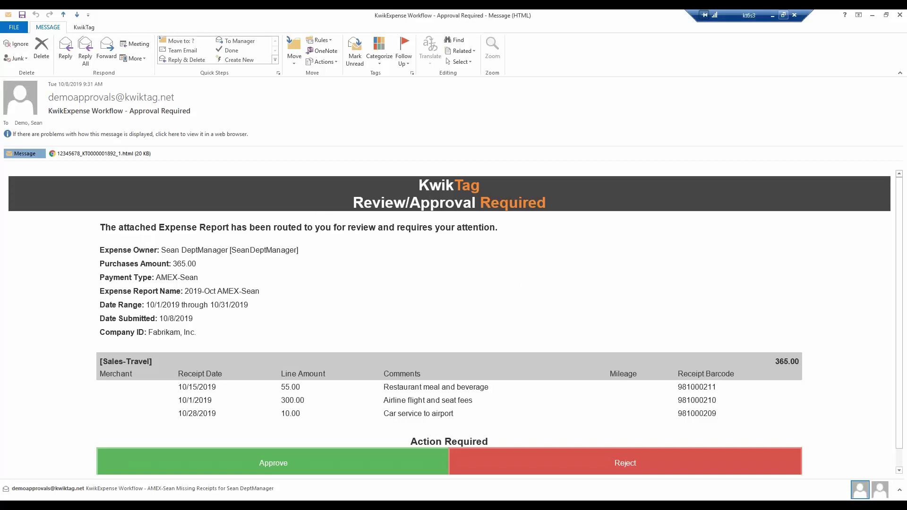
left_click(287, 463)
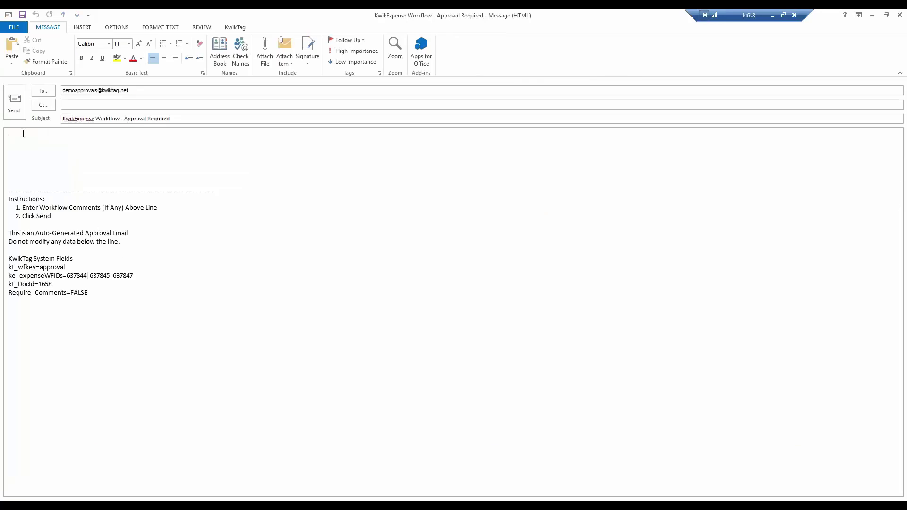
left_click(14, 101)
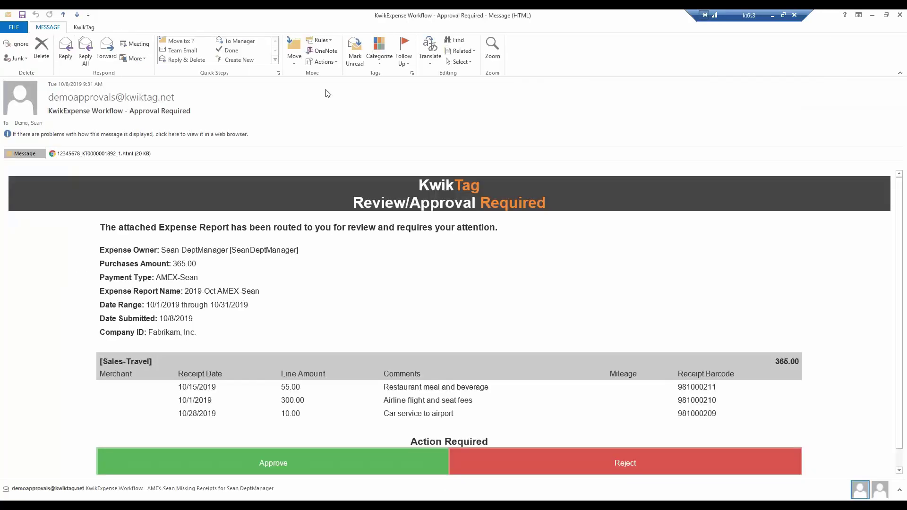
left_click(896, 17)
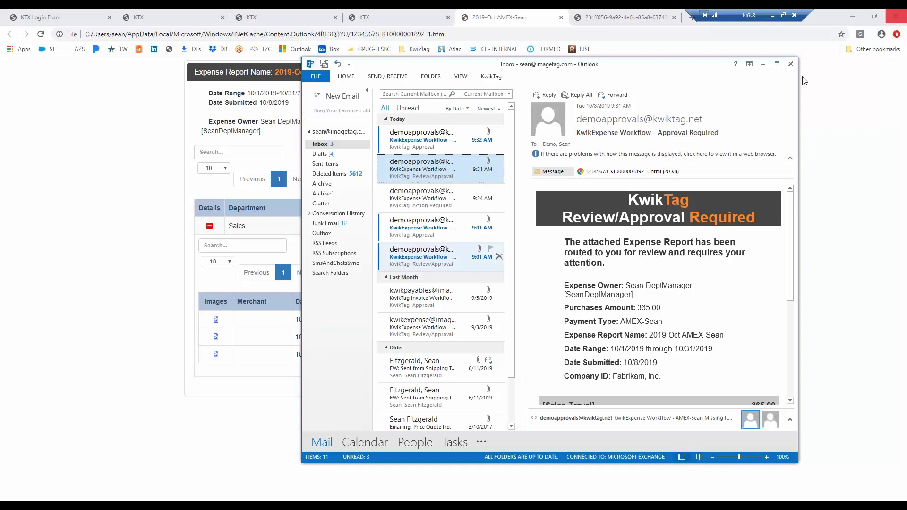
left_click(764, 64)
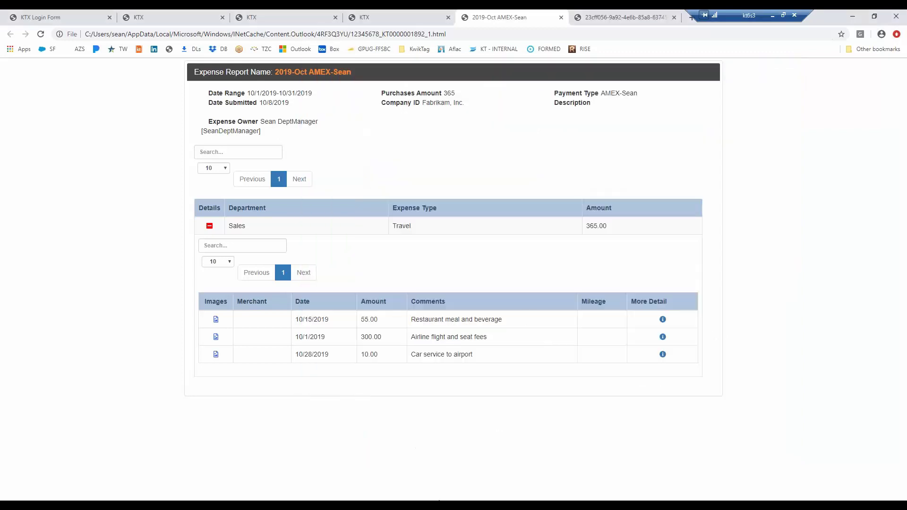
Bring up Payables Transaction Entry in Dynamics GP and open the KwikTag Work Queue
mouse_move(406, 505)
mouse_move(267, 505)
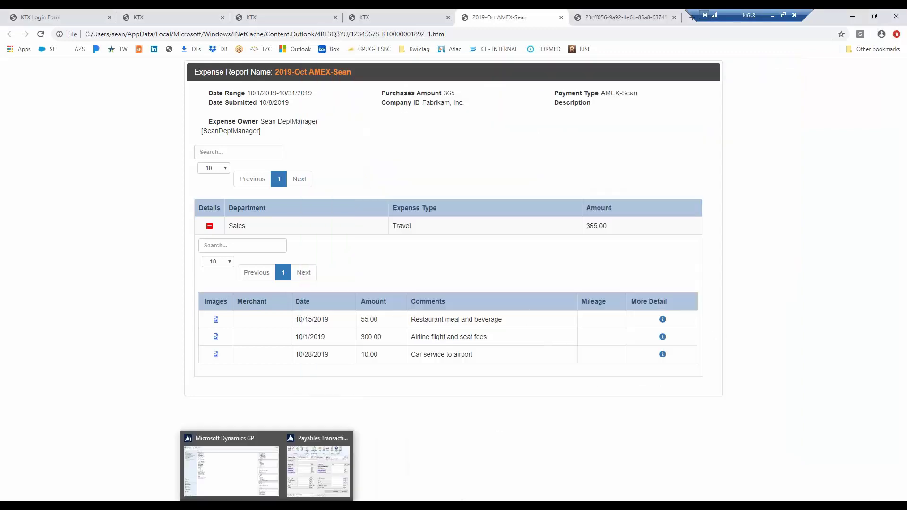
left_click(265, 481)
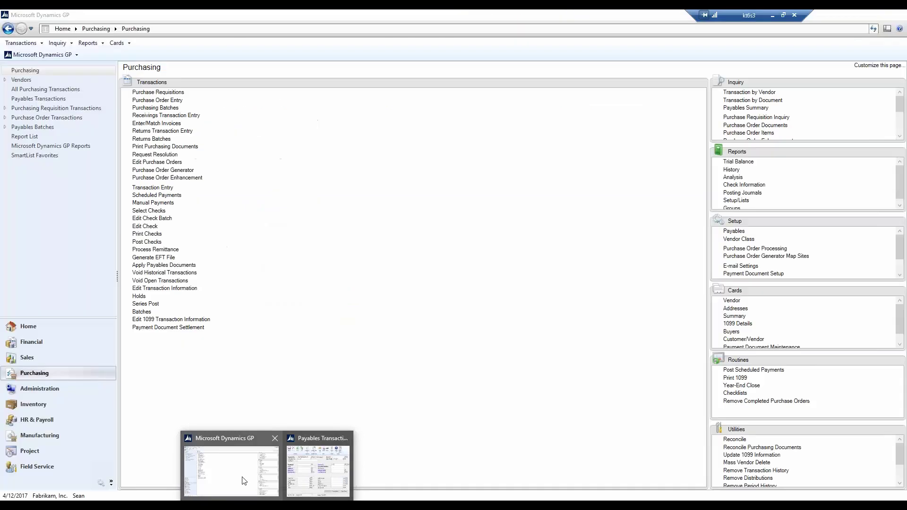
left_click(304, 475)
left_click(409, 147)
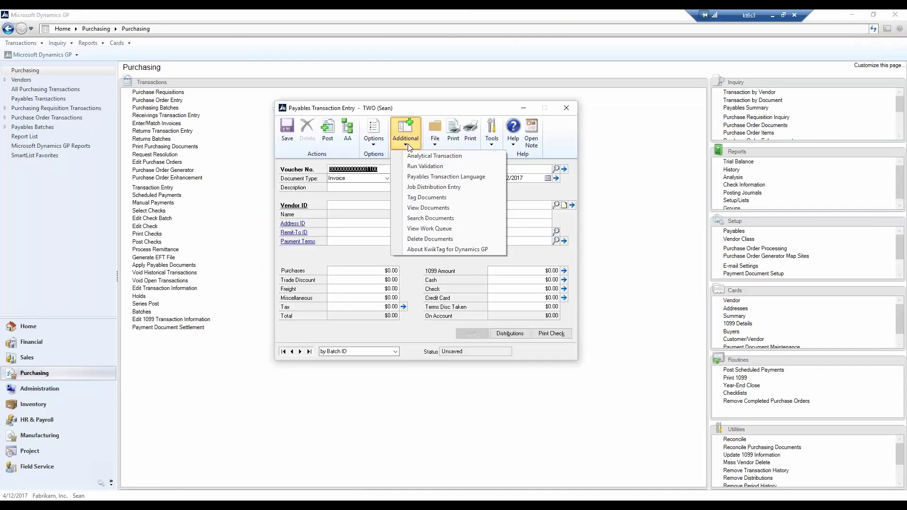
left_click(438, 229)
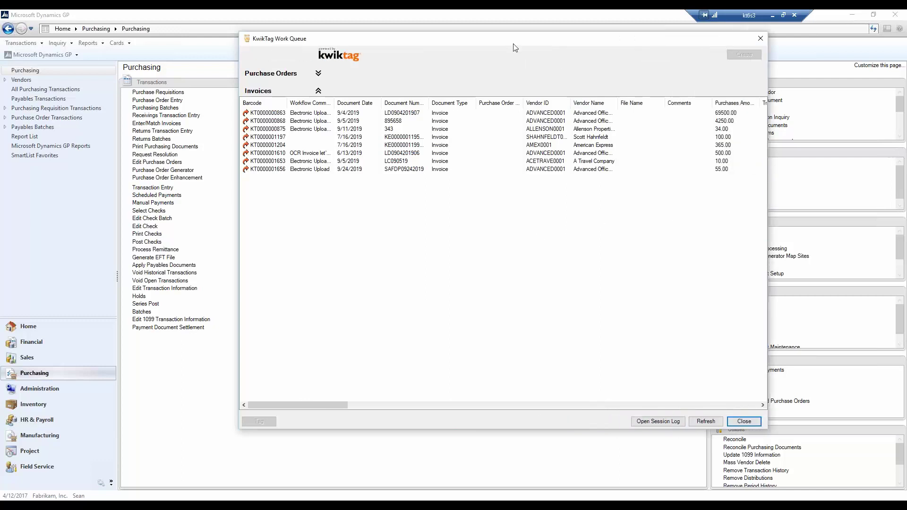
left_click_drag(513, 41, 511, 74)
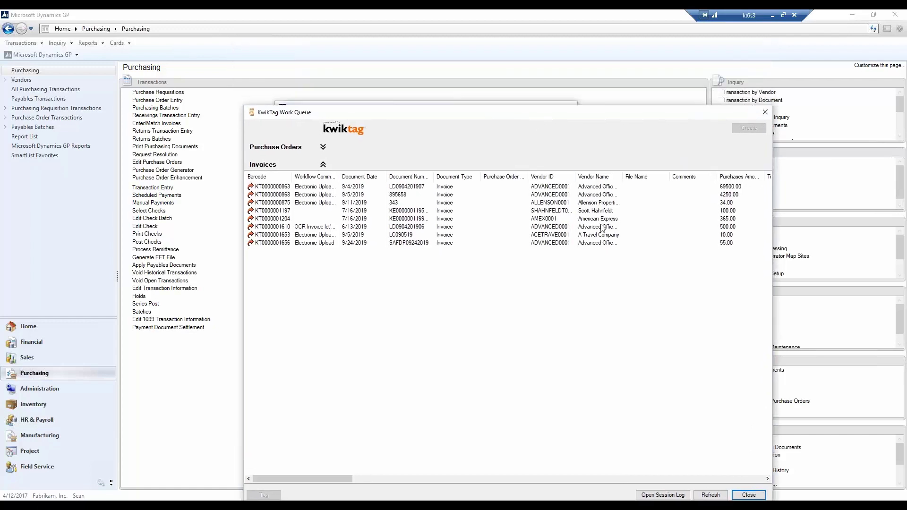
left_click(710, 495)
left_click(545, 218)
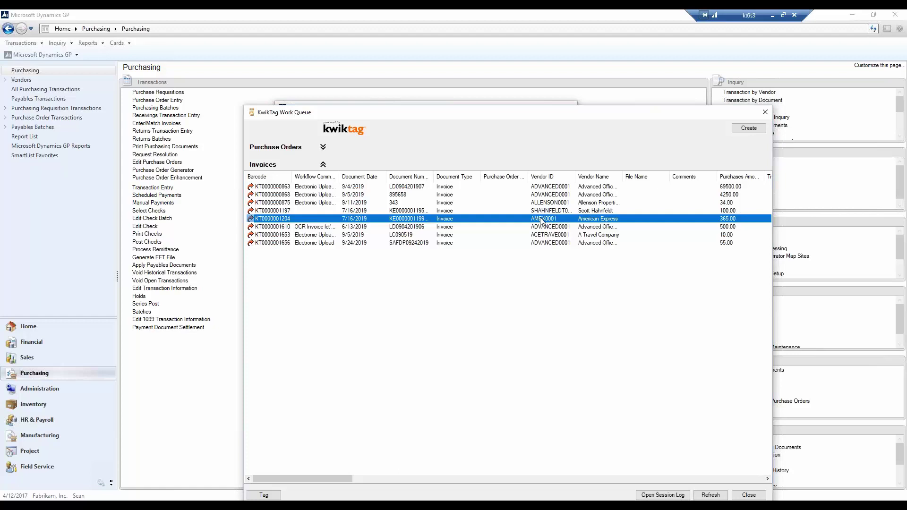
right_click(480, 221)
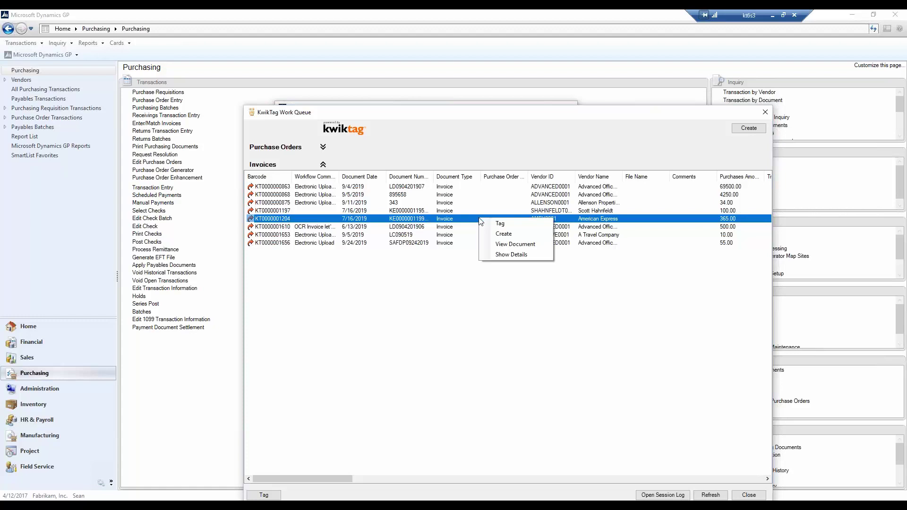
left_click(512, 236)
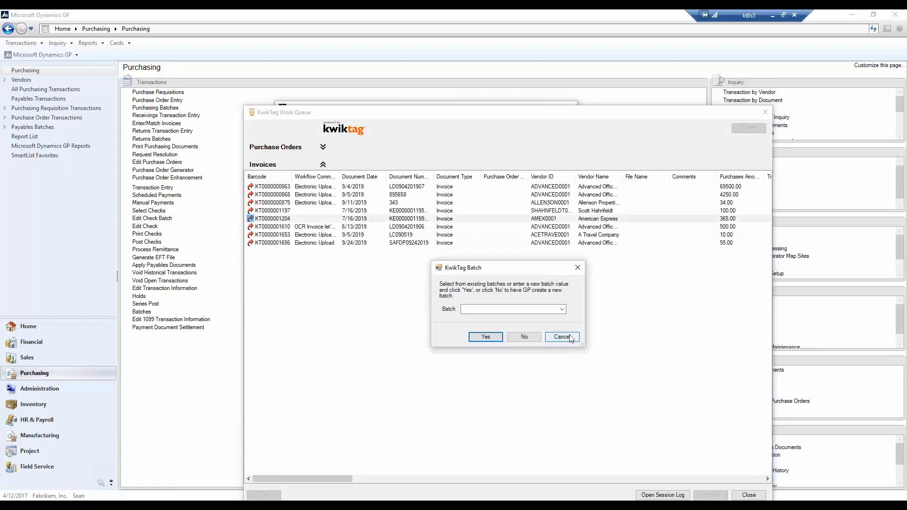
left_click(489, 309)
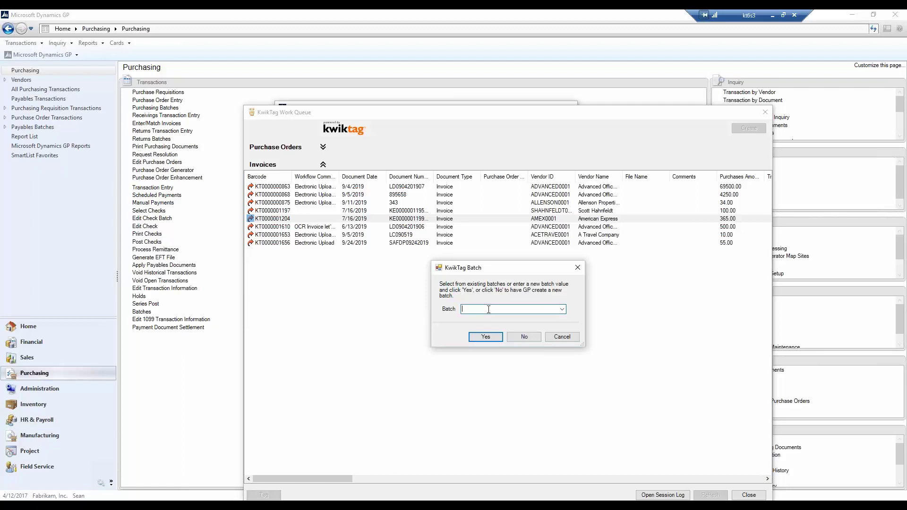
type("Turnkey 10.8.19")
left_click(484, 337)
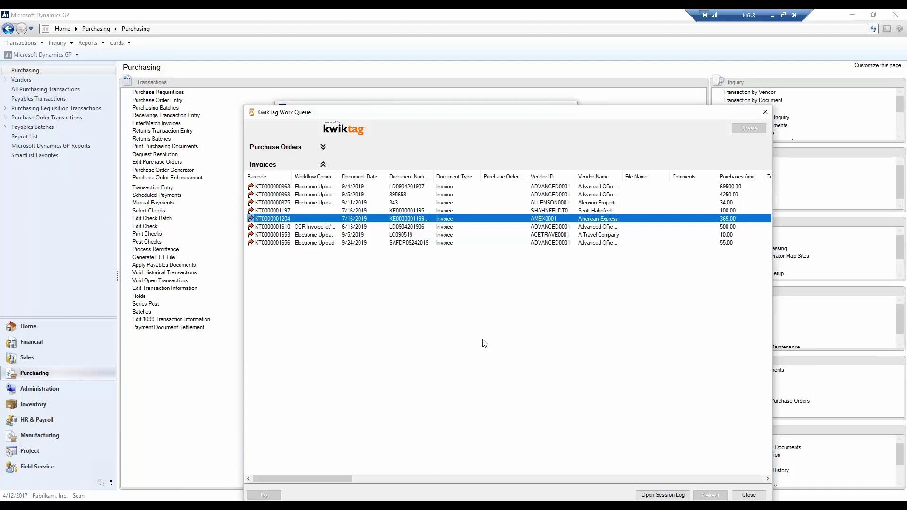
left_click(765, 112)
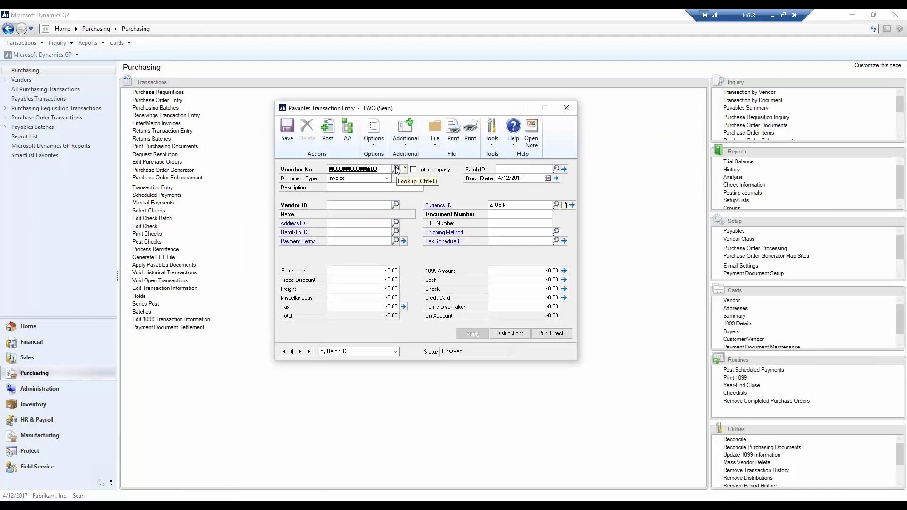
left_click(395, 169)
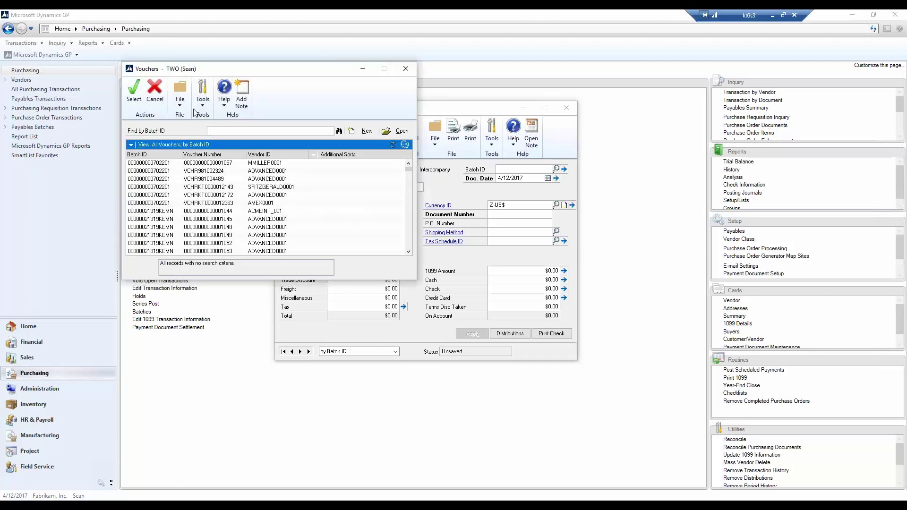
type("turn")
key("Return")
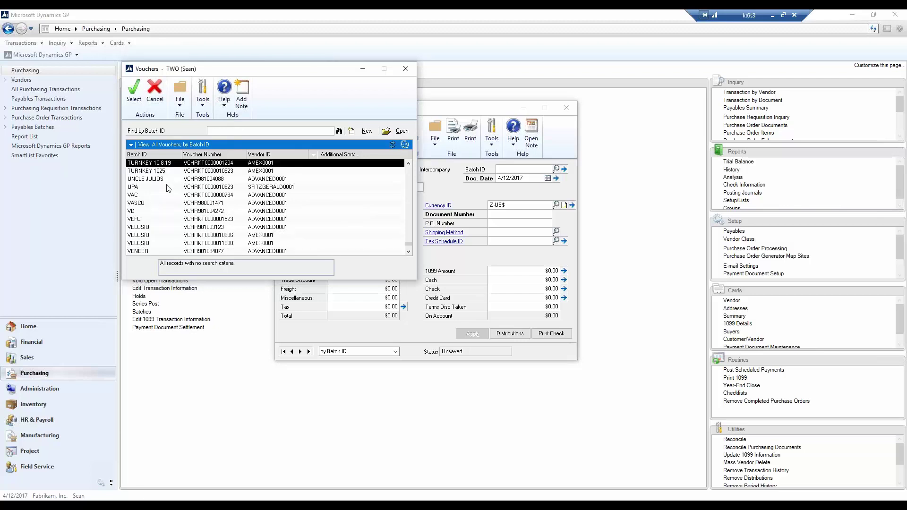
left_click(133, 91)
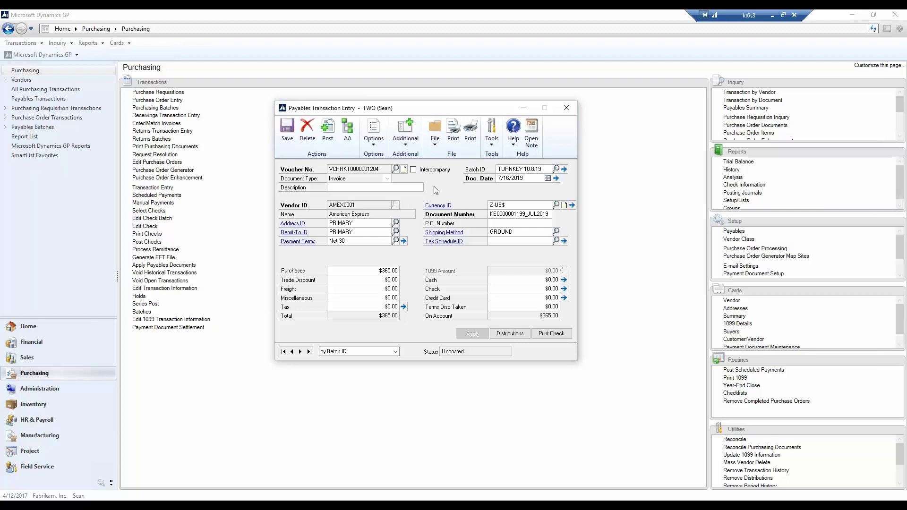
View the voucher's attached 2019-July AMEX-Scott expense report in Chrome with its Travel lines expanded
left_click(409, 141)
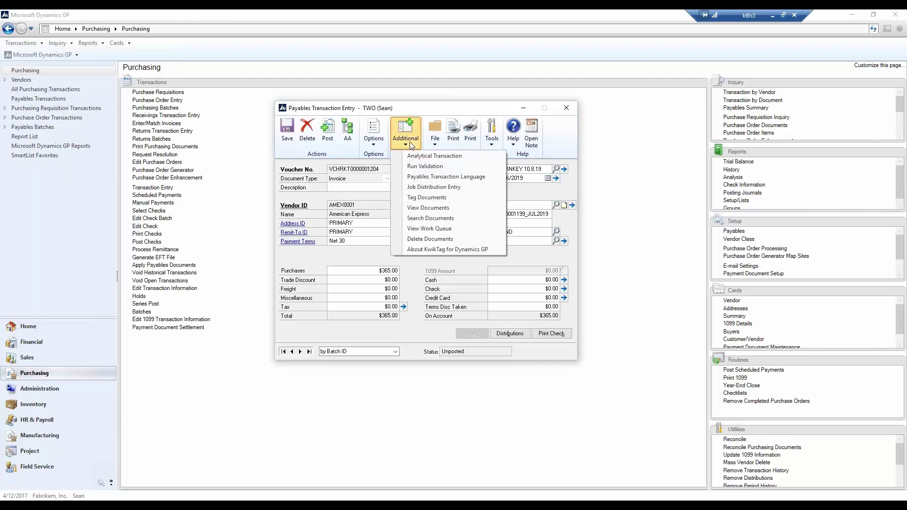
left_click(444, 215)
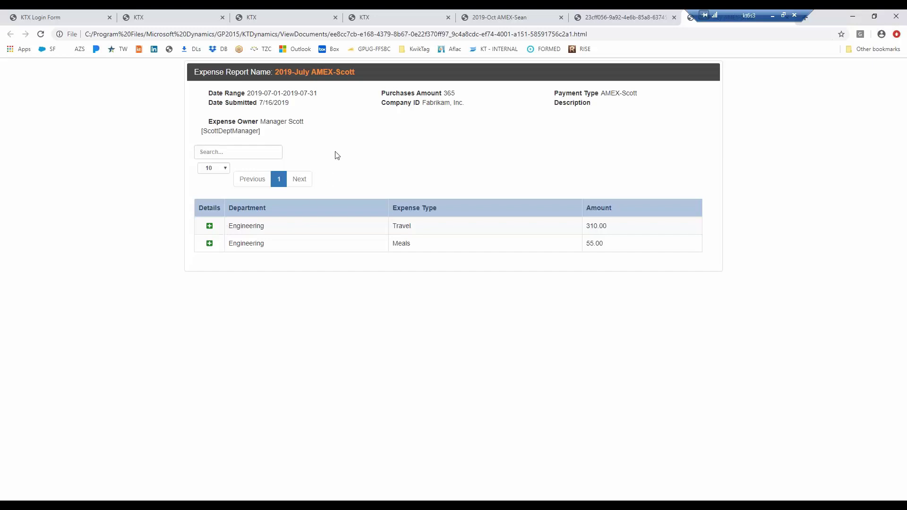
left_click(209, 226)
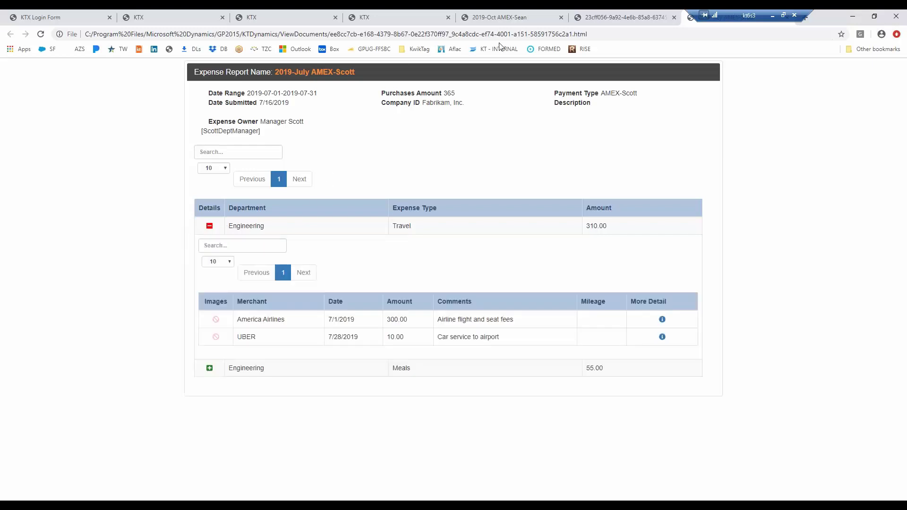
left_click(415, 16)
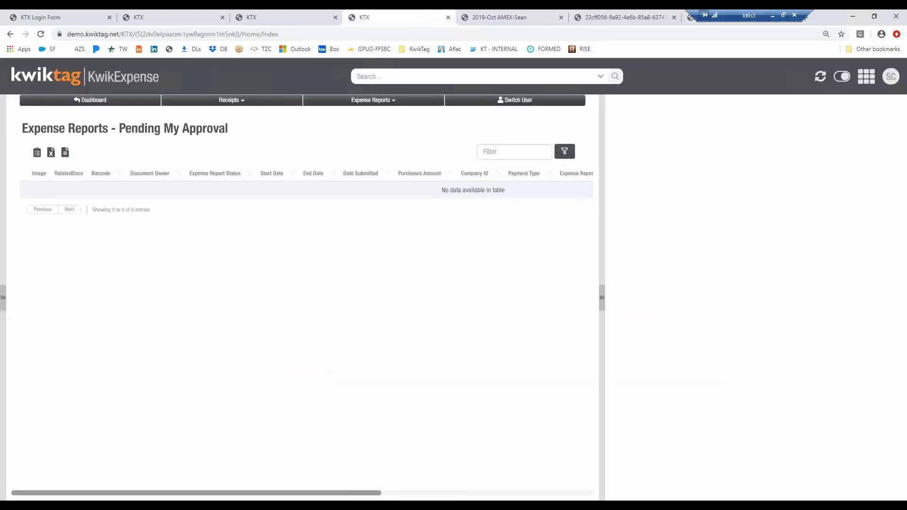
mouse_move(258, 494)
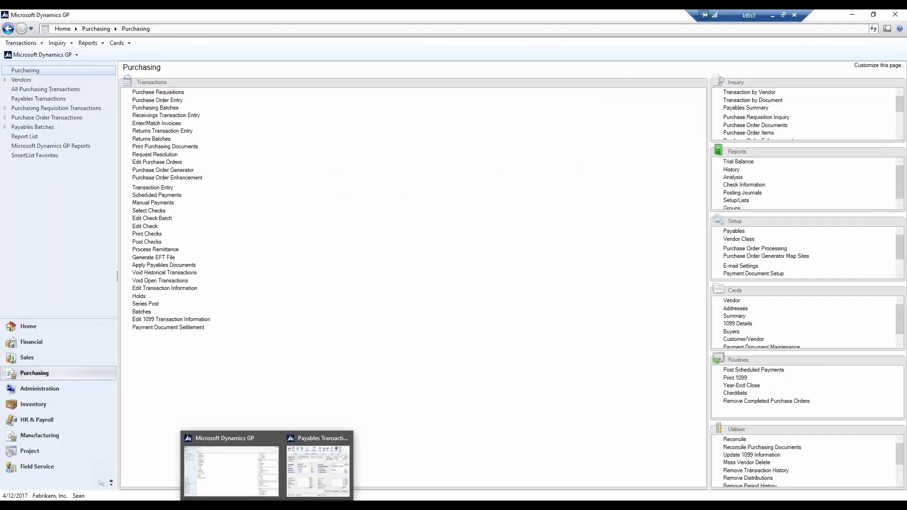
left_click(315, 464)
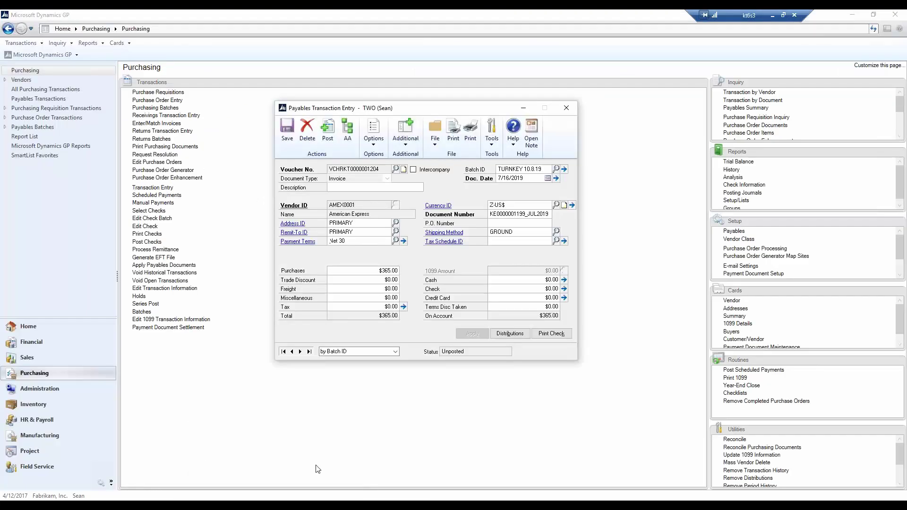